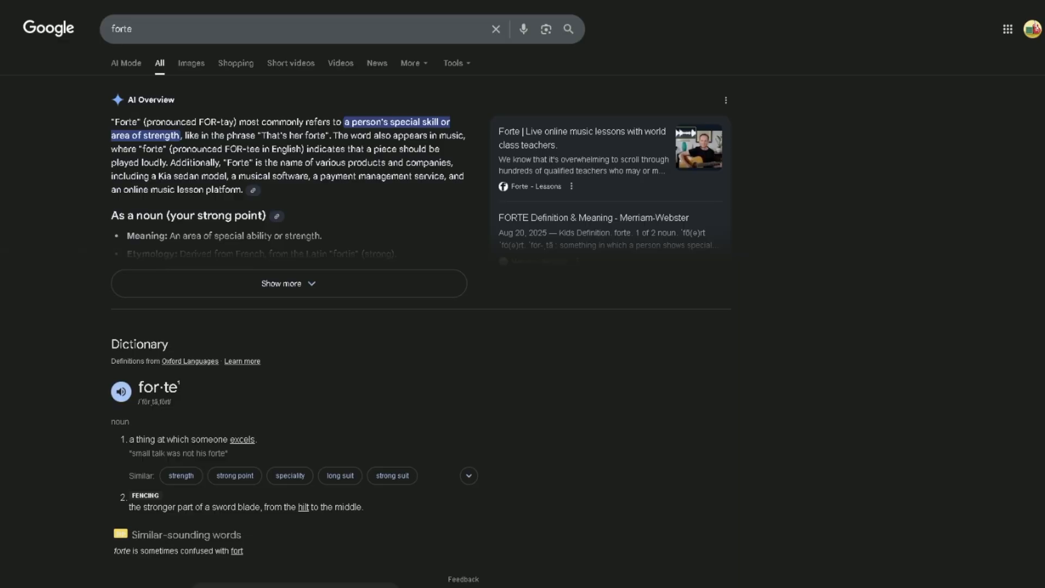
- Read through the web search results for forte and the Lugert Verlag homepage for background on the software and its publisher
scroll(522, 294, "down", 10)
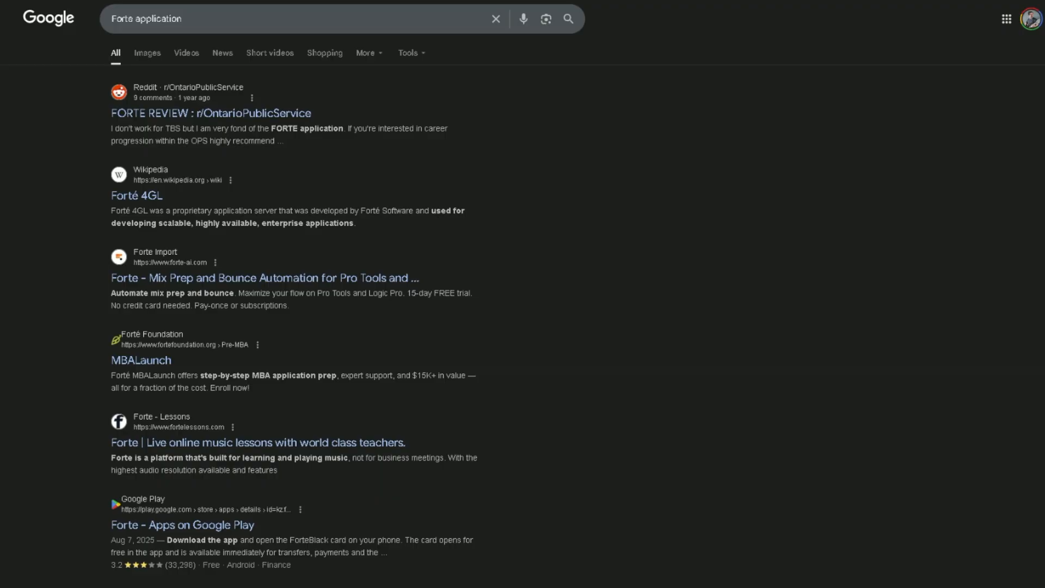
scroll(523, 294, "down", 3)
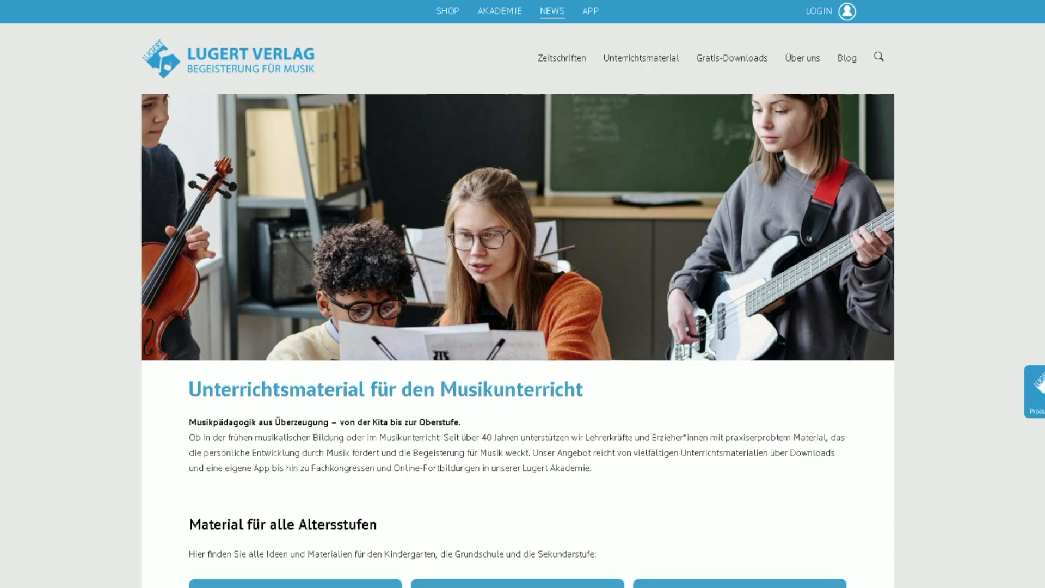
scroll(517, 310, "down", 2)
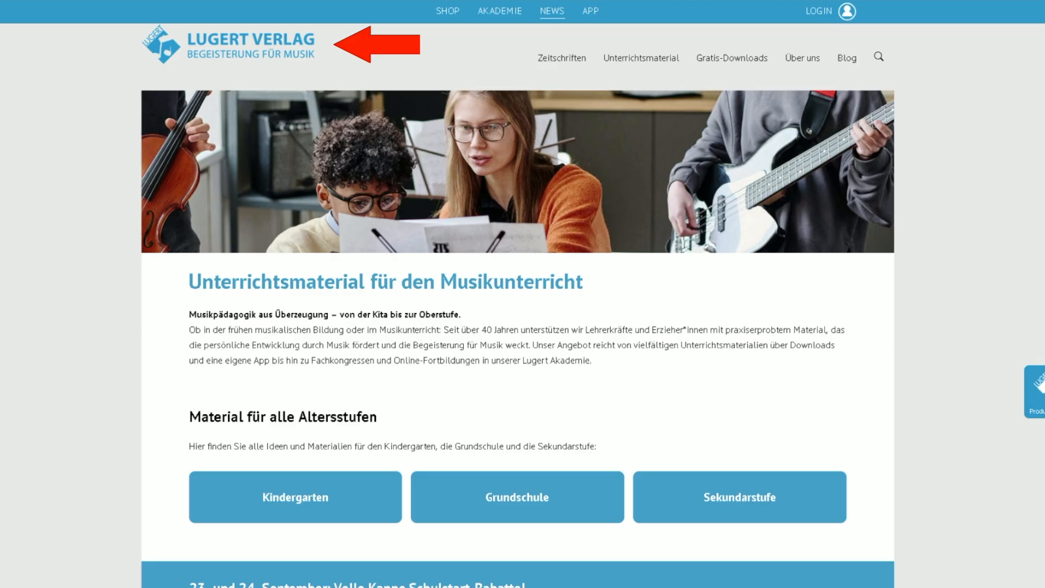
scroll(517, 337, "down", 4)
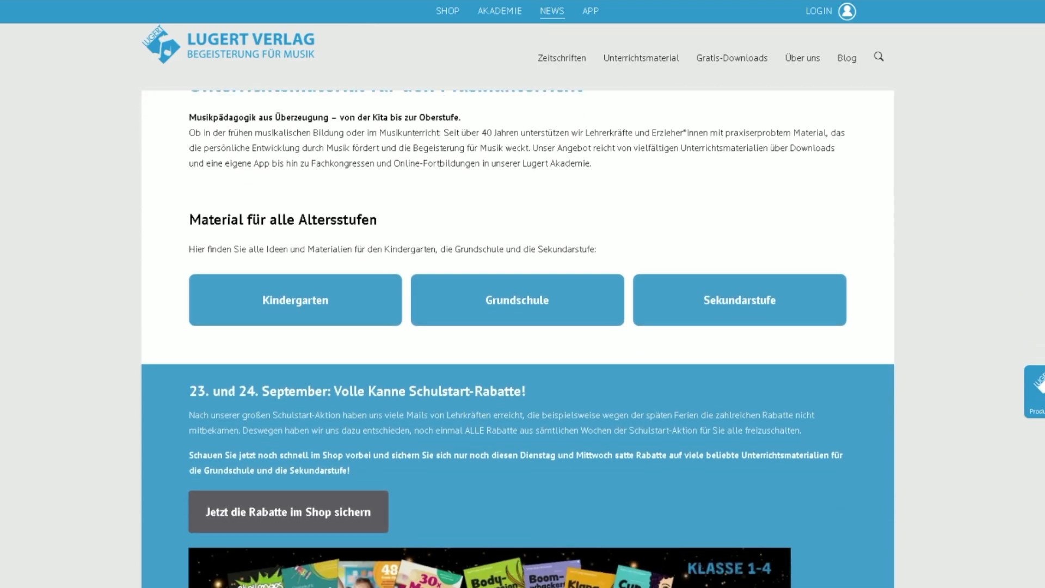
scroll(517, 337, "down", 8)
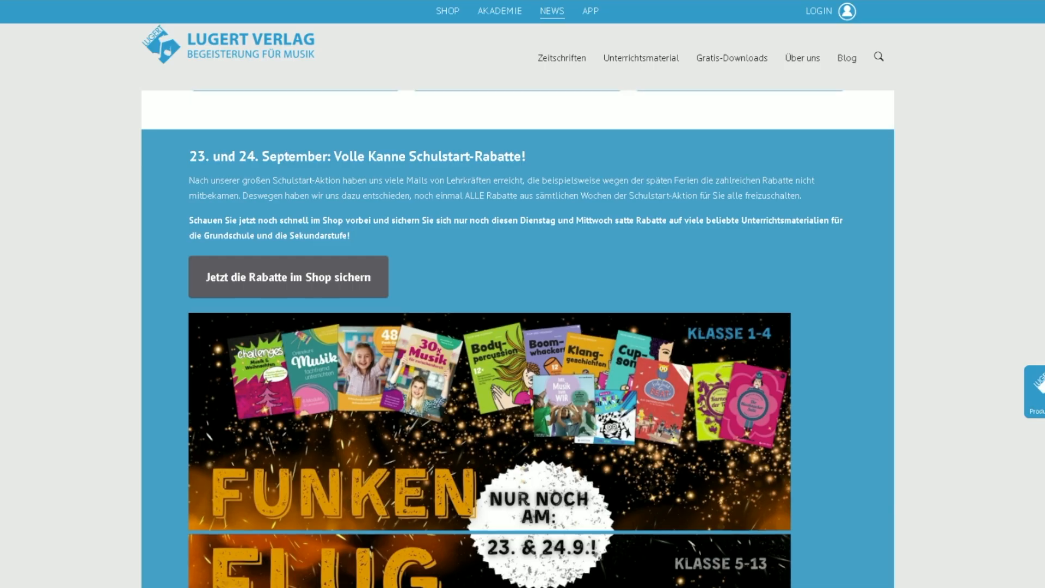
scroll(517, 337, "down", 3)
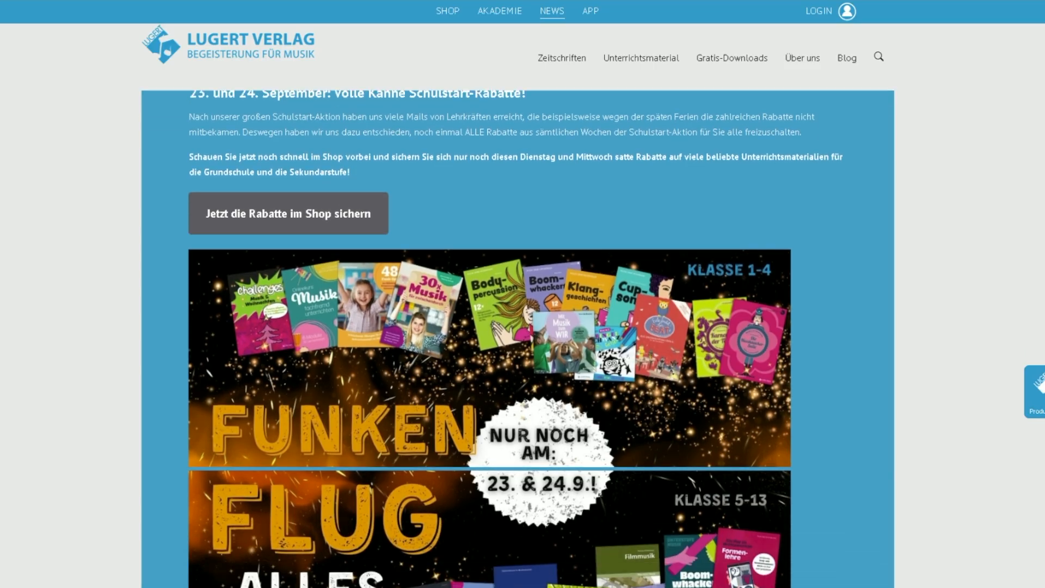
scroll(517, 337, "down", 4)
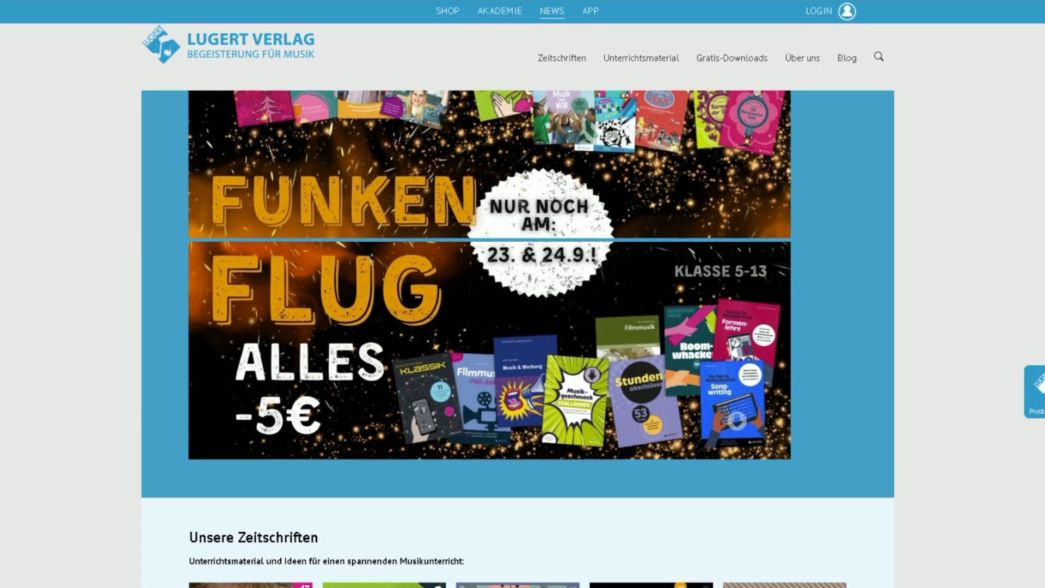
scroll(517, 337, "down", 6)
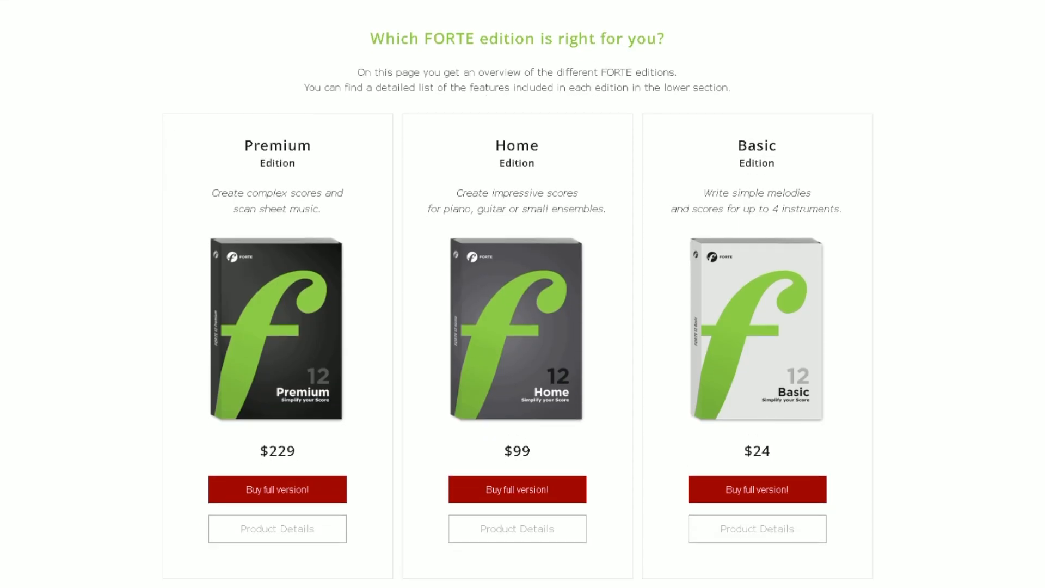
- Compare the core features, additional features and target users of the FORTE Premium, Home and Basic editions
scroll(516, 294, "down", 14)
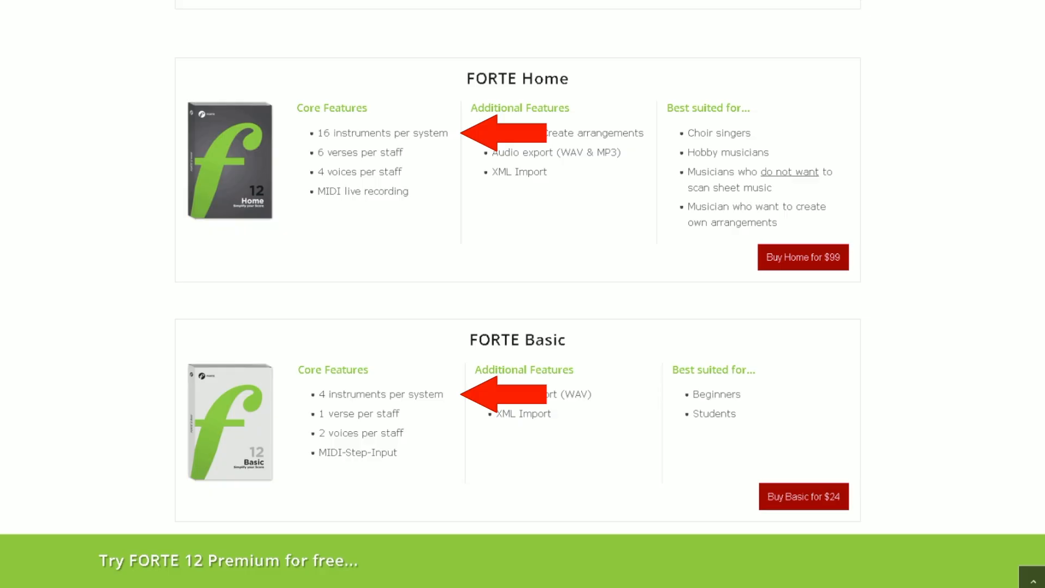
scroll(517, 294, "up", 6)
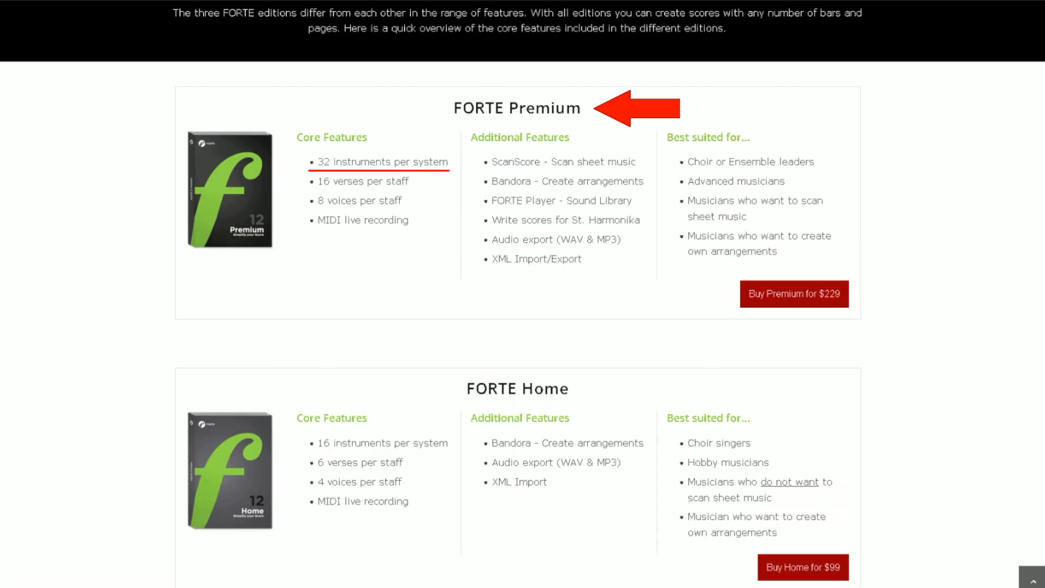
scroll(522, 294, "up", 10)
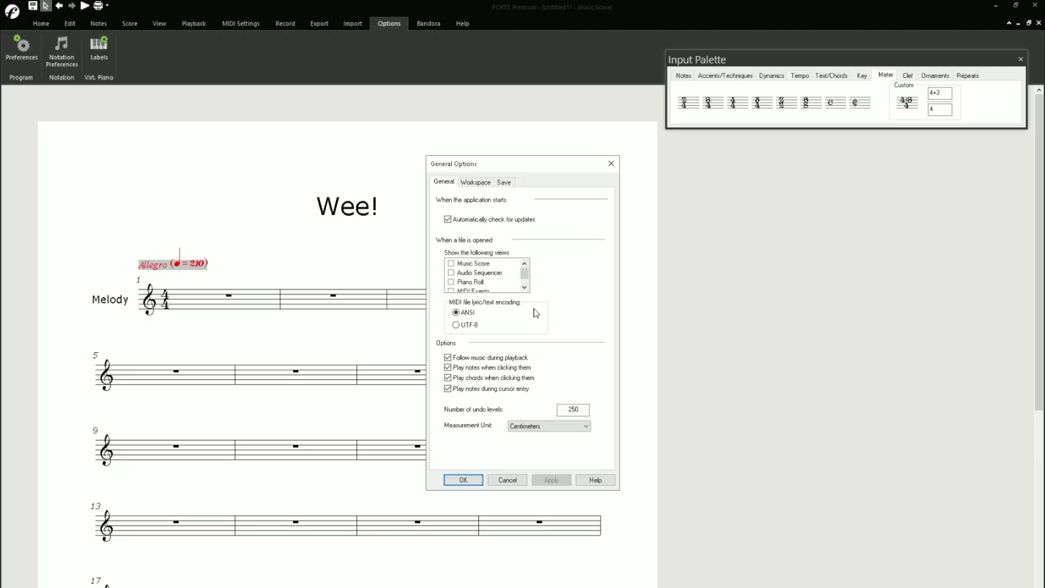
left_click(502, 182)
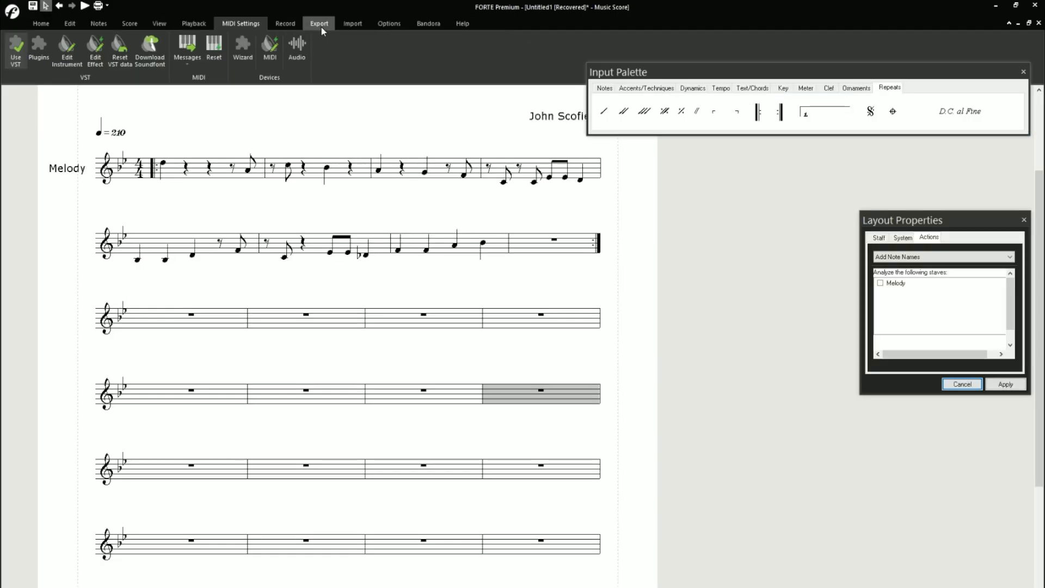
left_click(320, 24)
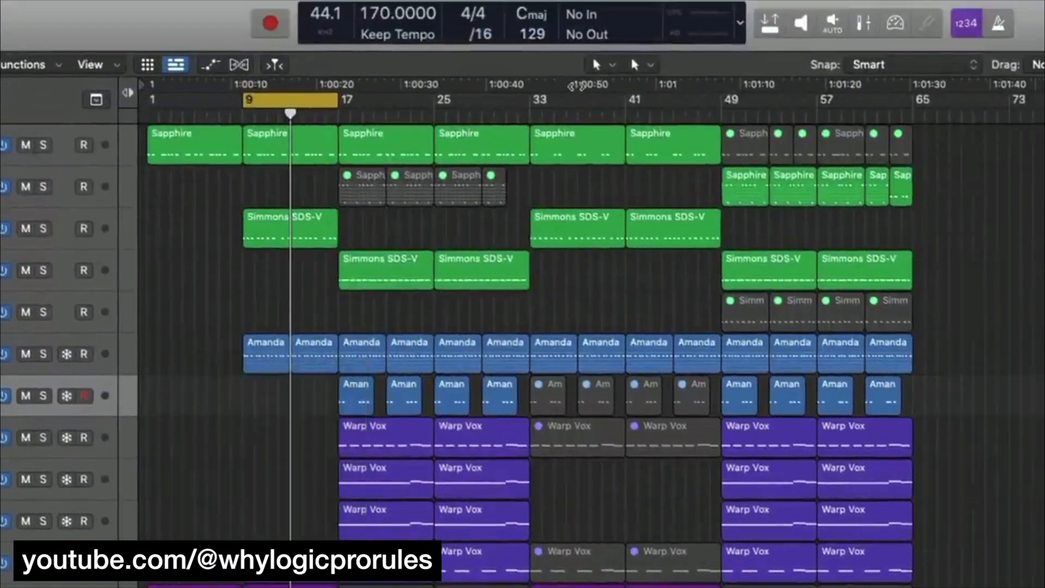
left_click(601, 66)
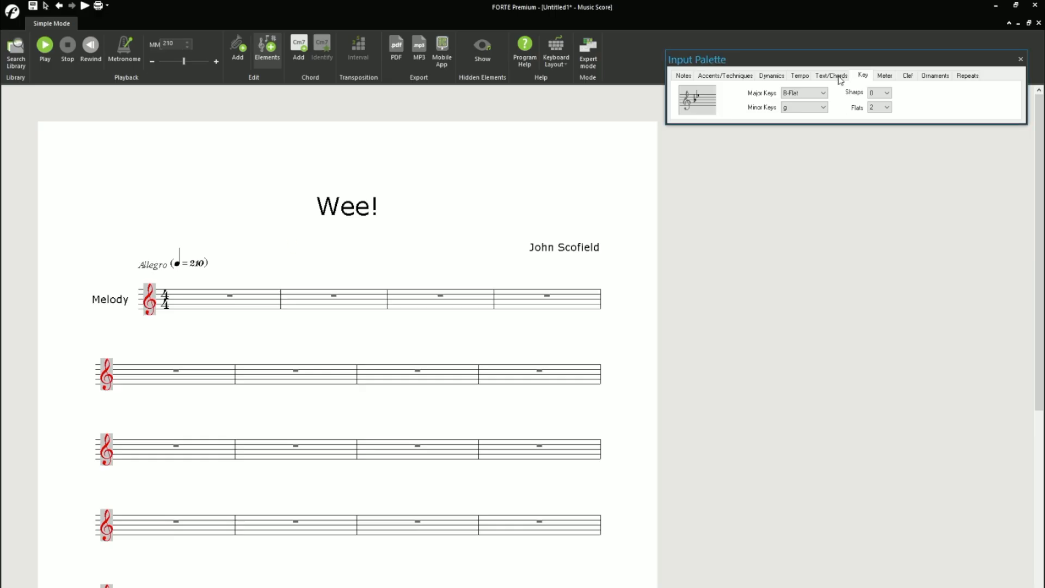
- Add a start-repeat barline at the beginning of the first Melody measure and dismiss the music ruler tip
left_click(968, 75)
left_click(837, 103)
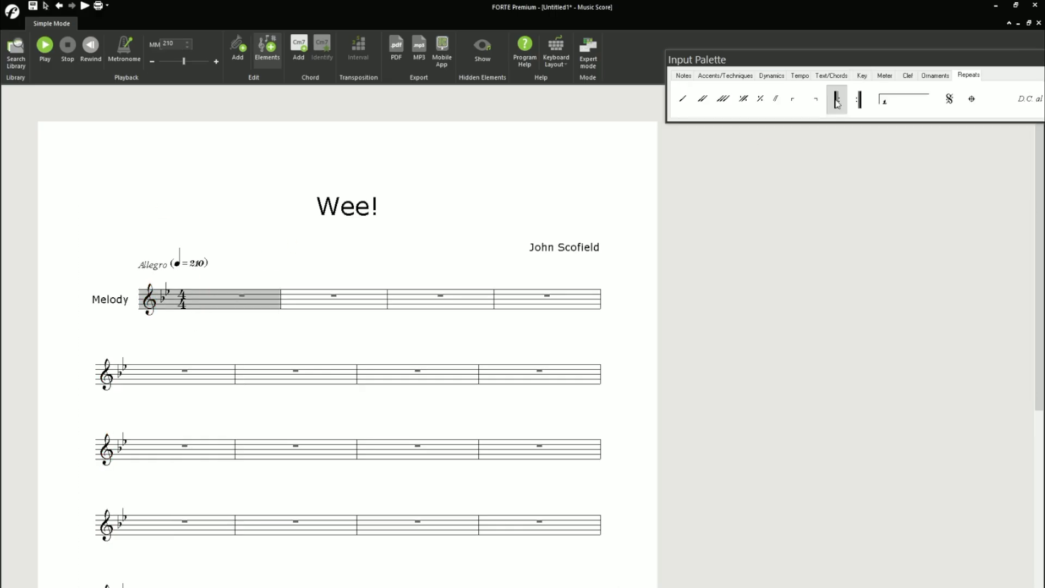
left_click(170, 293)
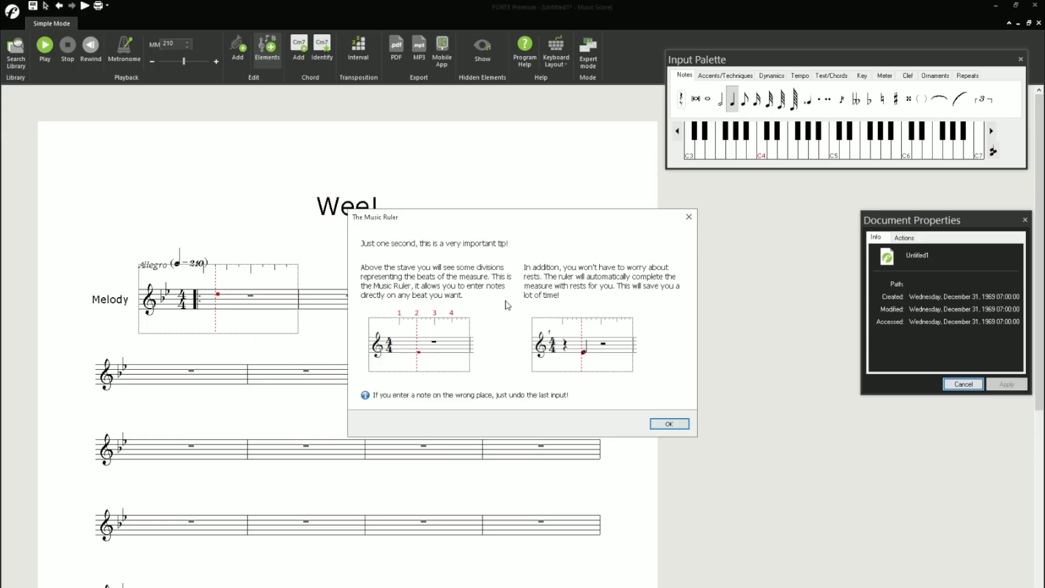
key("Return")
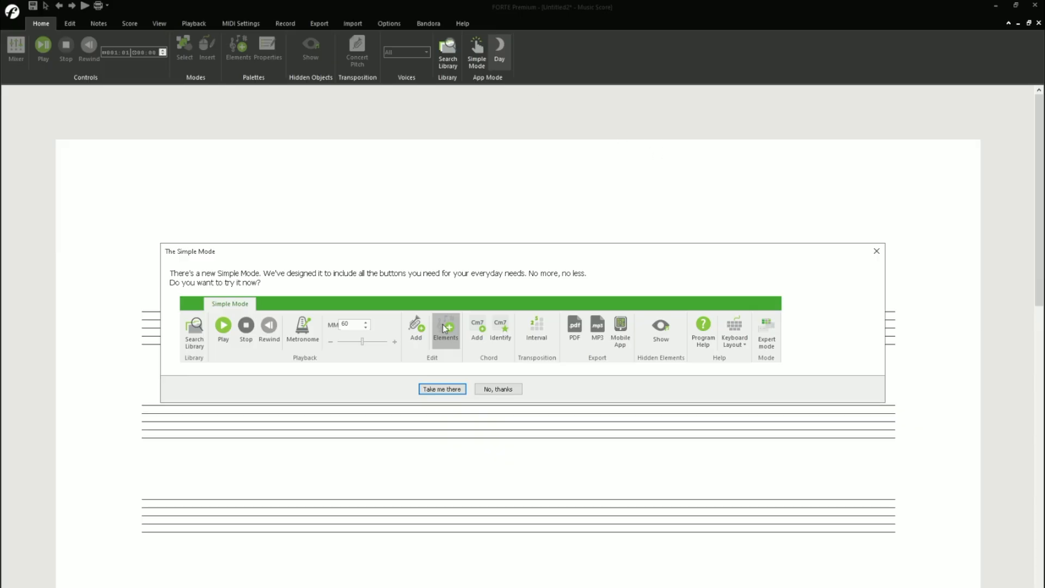
- Accept the offer to try Simple Mode and acknowledge the notice about returning to full mode
left_click_drag(477, 262, 471, 176)
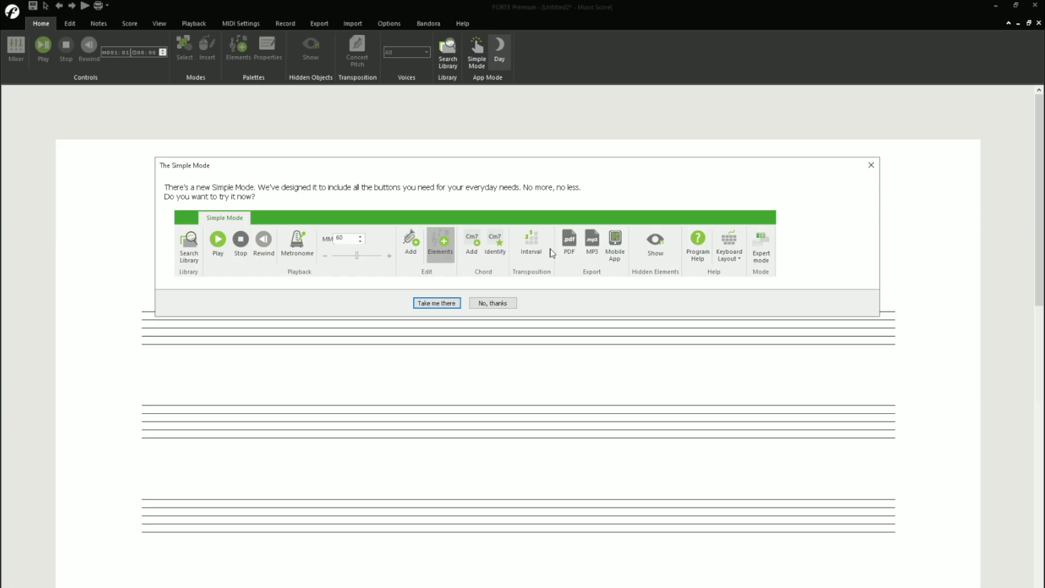
left_click(444, 301)
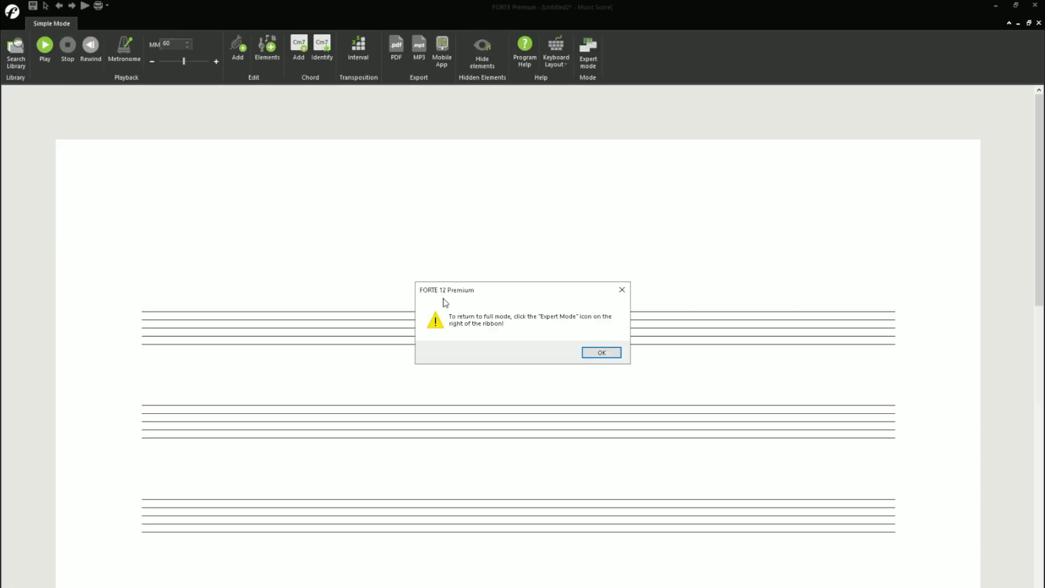
left_click(601, 353)
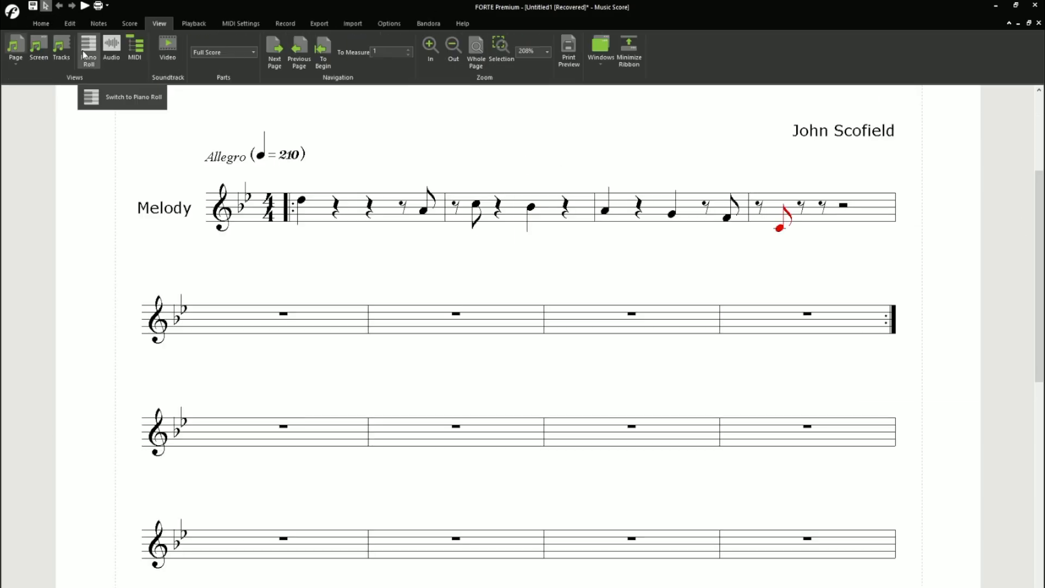
- Enter the melody notes in the first three measures of the second system with the note input palette
left_click(112, 42)
left_click(265, 50)
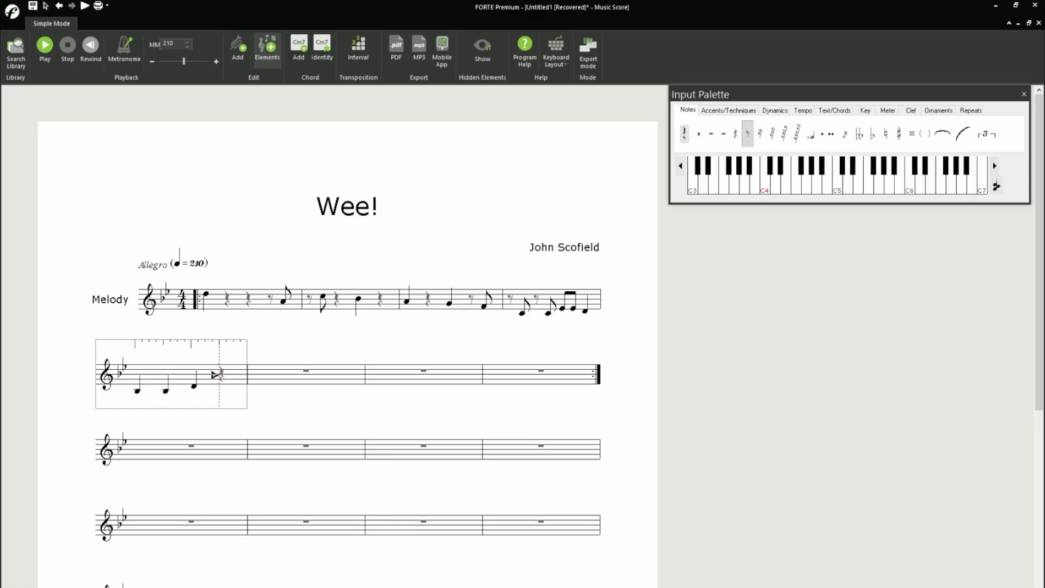
left_click(220, 374)
left_click(232, 382)
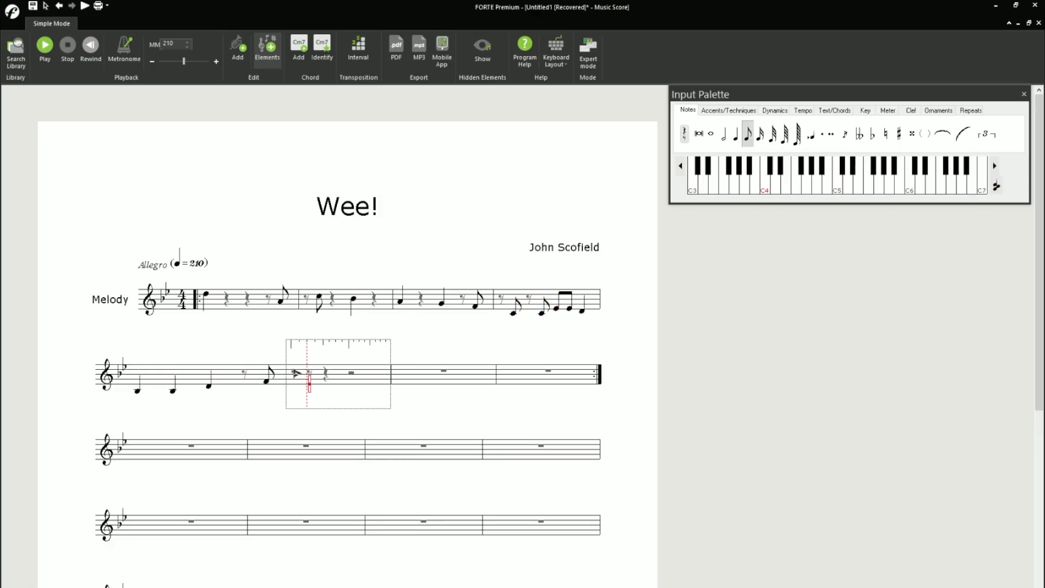
left_click(308, 387)
left_click(345, 383)
left_click(356, 383)
left_click(371, 386)
left_click(398, 381)
left_click(426, 376)
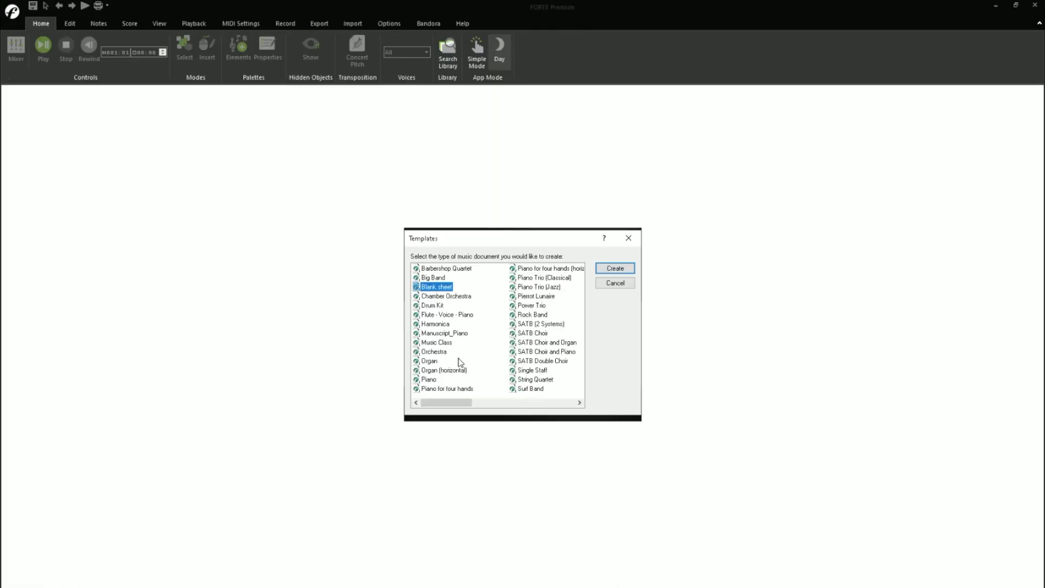
- Create a new music document from the Blank sheet template
mouse_move(435, 406)
left_mouse_down()
mouse_move(509, 406)
mouse_move(430, 407)
left_mouse_up()
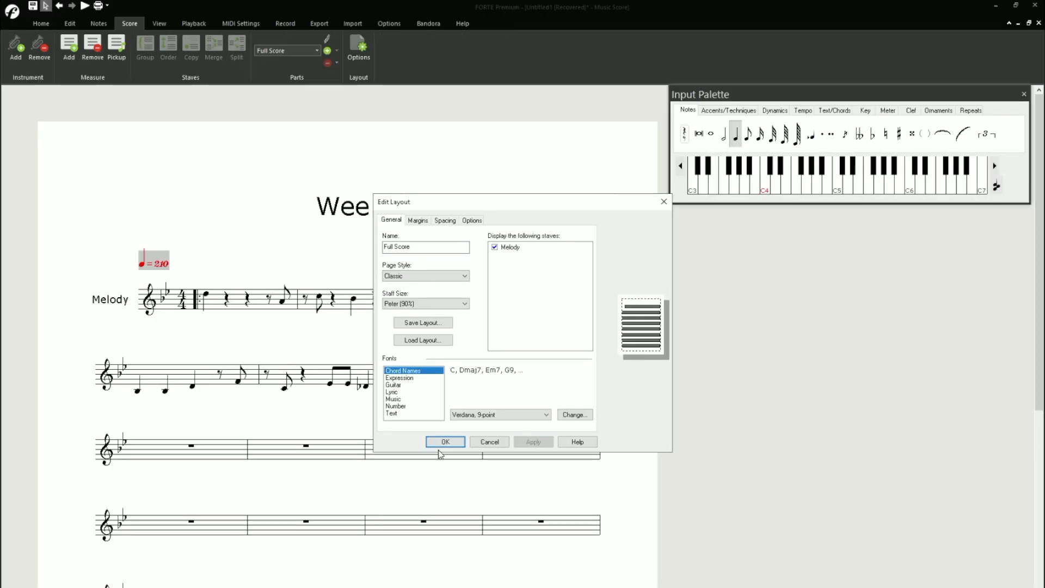
key("Return")
- Open the Full Score layout settings and look at the margin options
left_click(358, 49)
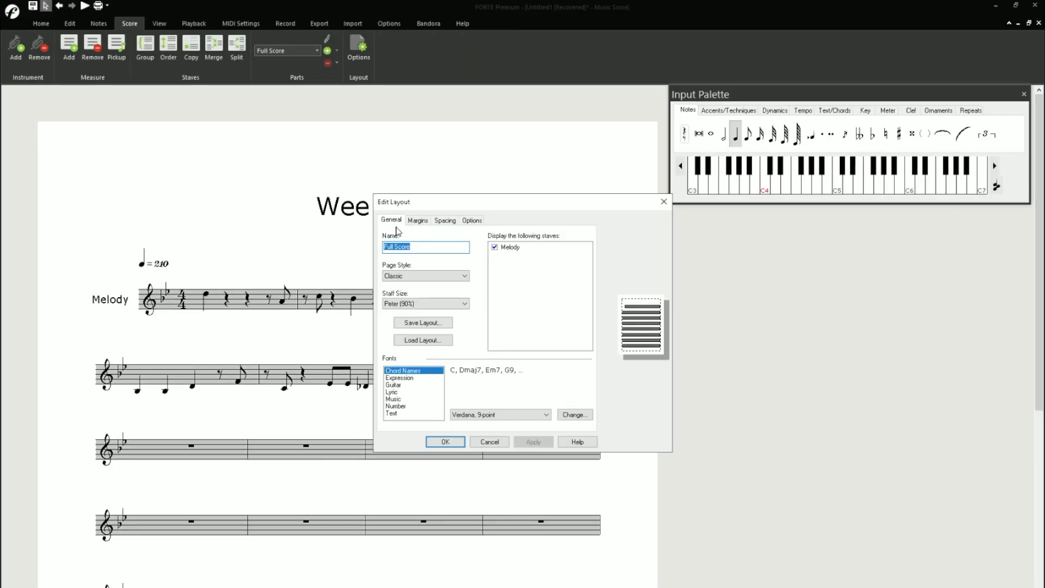
left_click(417, 220)
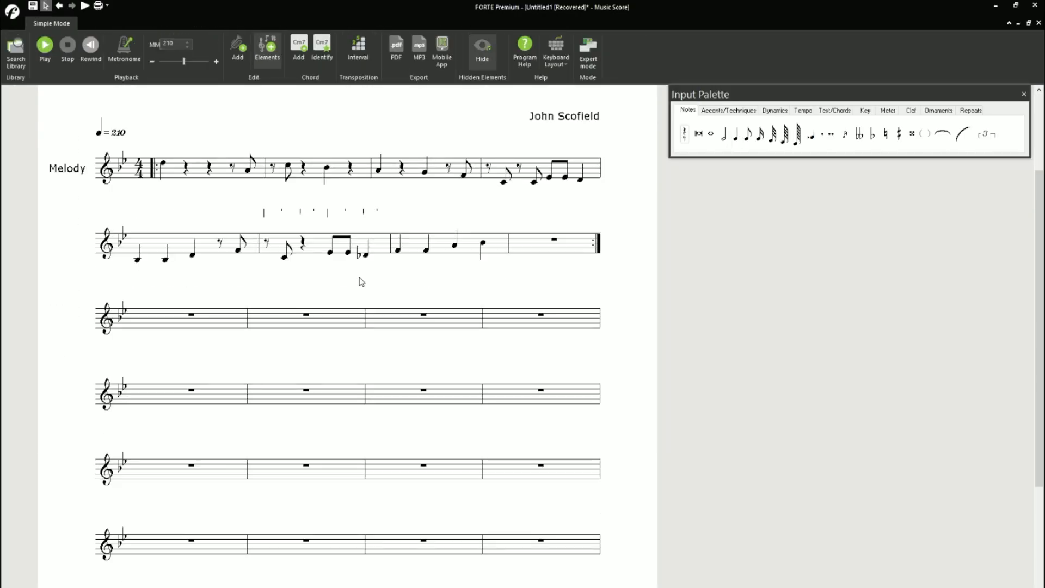
scroll(601, 268, "down", 3)
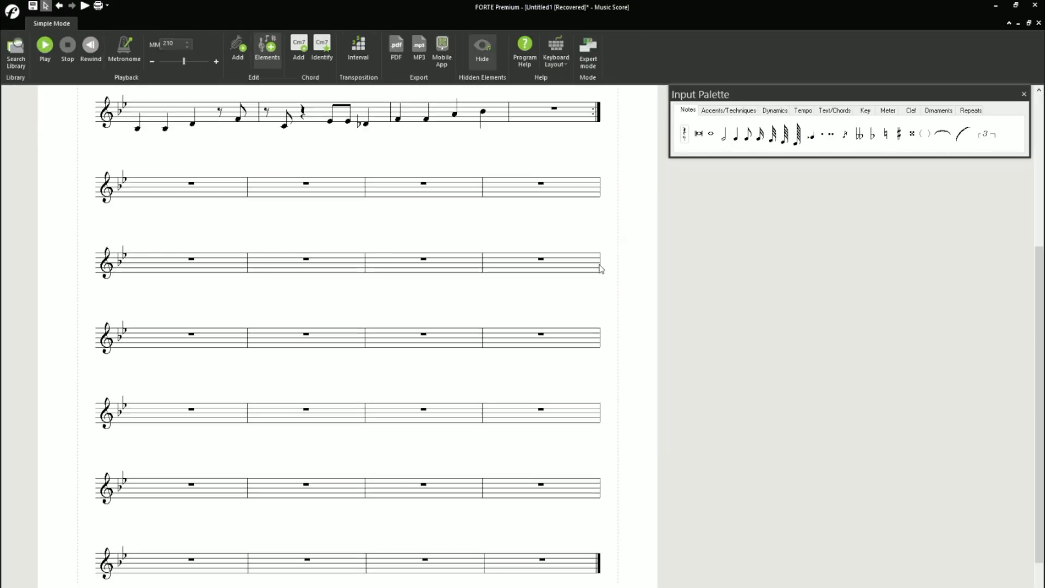
- Open the layout properties from the last measure of the fourth system and view the available actions
right_click(591, 262)
left_click(624, 389)
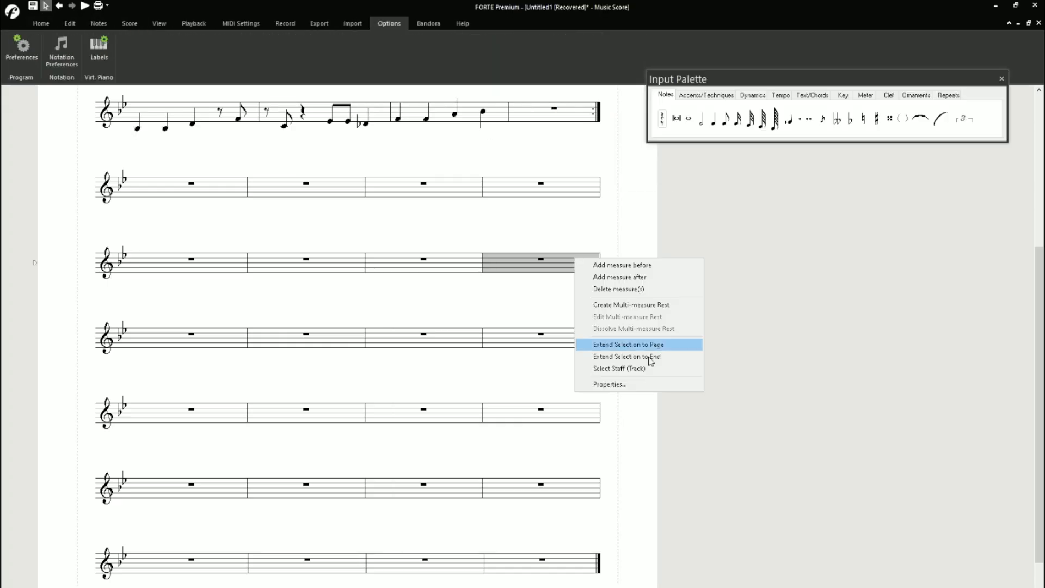
left_click(653, 357)
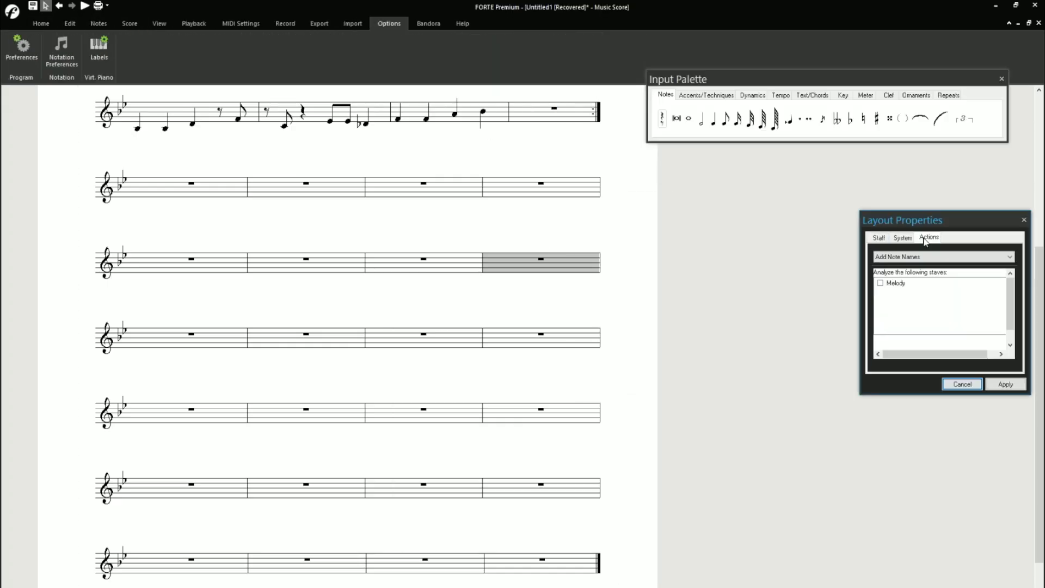
left_click(933, 87)
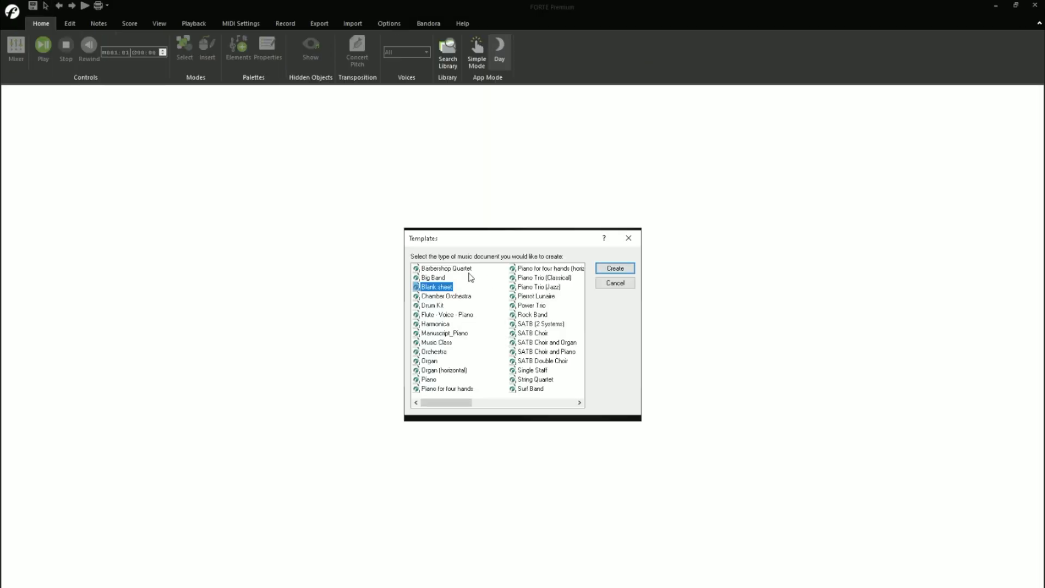
left_click(467, 269)
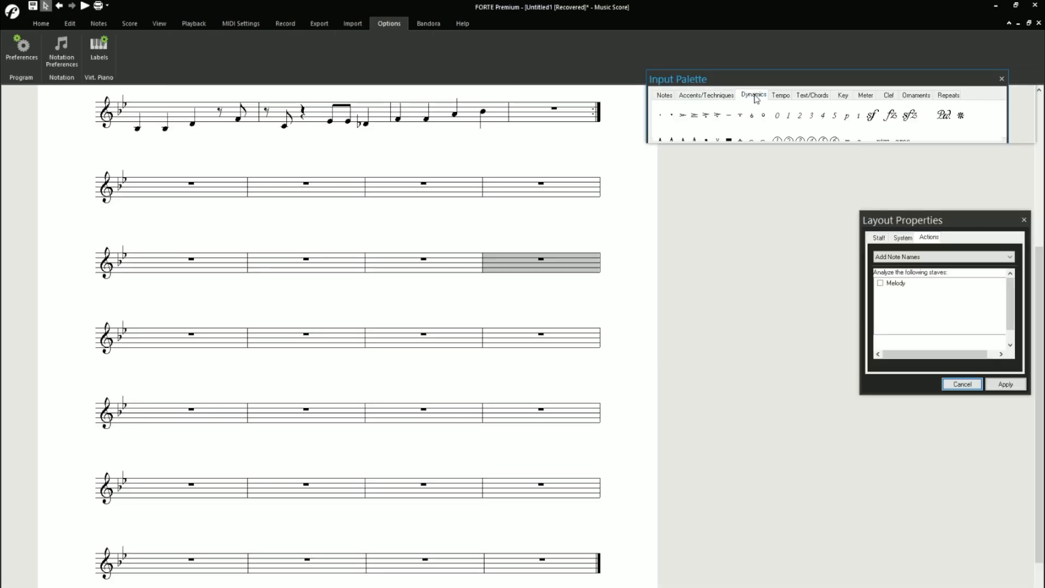
- Look through the meter and repeat symbols and the MIDI, recording, view, score and layout commands for barline options
left_click(866, 88)
left_click(948, 88)
scroll(544, 163, "up", 3)
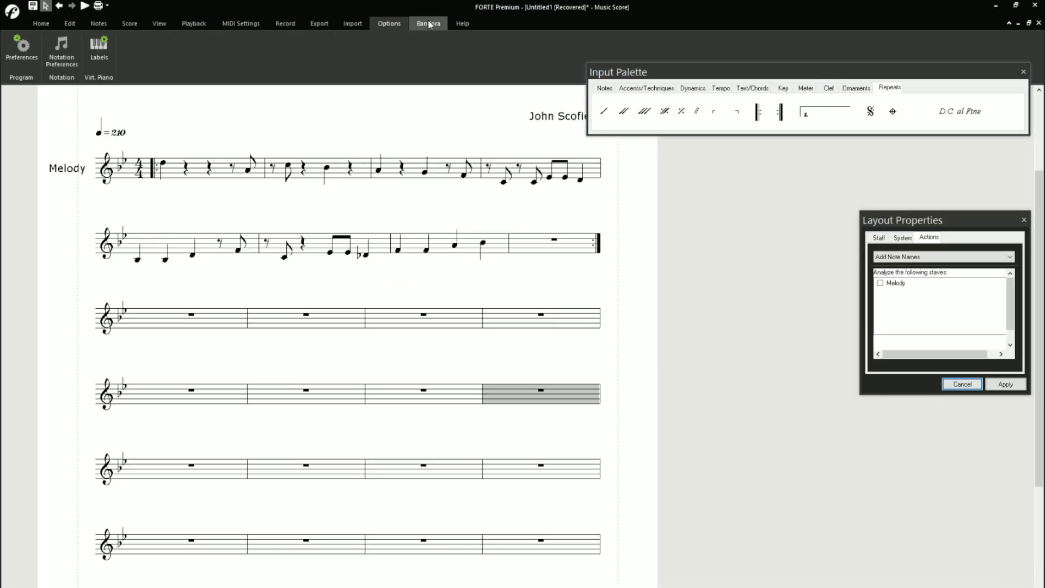
left_click(241, 24)
left_click(288, 25)
left_click(158, 24)
left_click(130, 23)
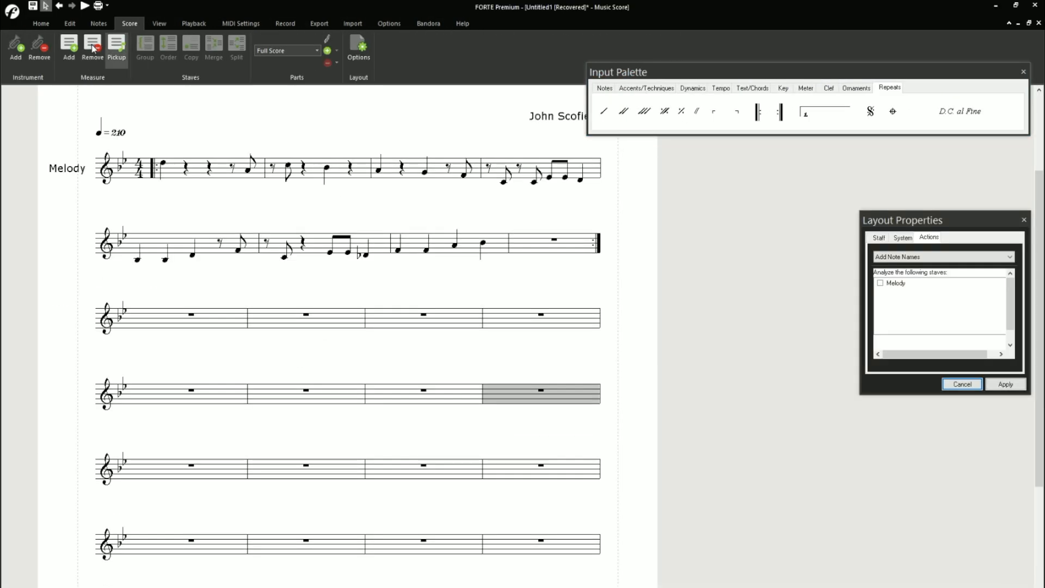
left_click(359, 49)
key("Escape")
- Change the barline at the end of the fourth system to a double barline
left_click(601, 394)
left_click(932, 283)
left_click(1005, 385)
- Select all measures of the third and fourth systems and inspect their properties, actions and measure commands
scroll(424, 361, "down", 3)
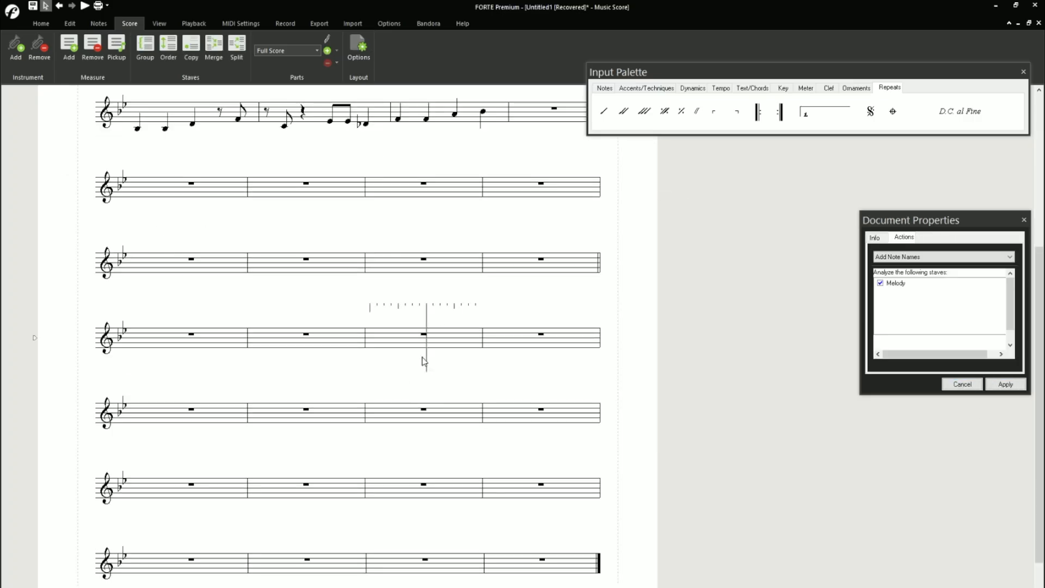
left_click(179, 187)
left_click(541, 263, "shift")
right_click(178, 184)
left_click(904, 237)
left_click(928, 237)
left_click(1024, 220)
right_click(191, 183)
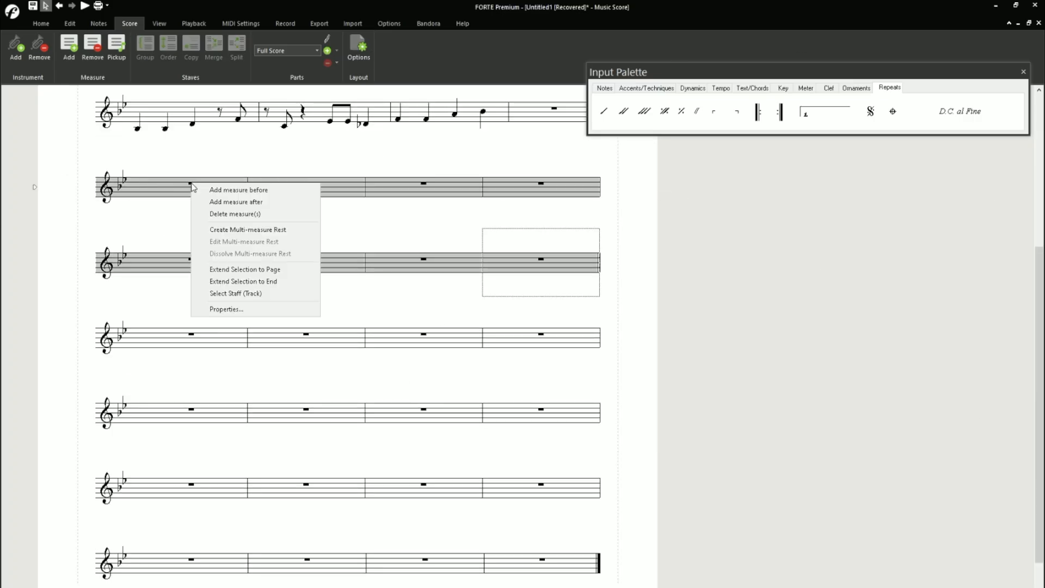
- Search all command groups, from editing, notes and score through playback, export, import and Bandora, for options for the selected measures
left_click(159, 23)
left_click(41, 25)
left_click(70, 25)
left_click(96, 26)
left_click(129, 24)
left_click(158, 23)
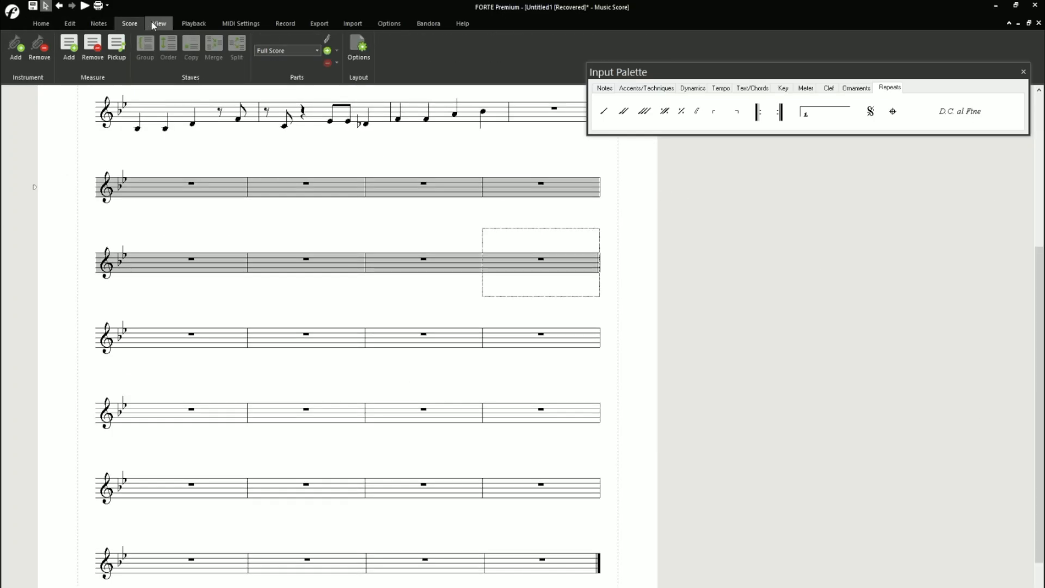
left_click(194, 23)
left_click(285, 23)
left_click(320, 24)
left_click(352, 24)
left_click(389, 25)
left_click(428, 25)
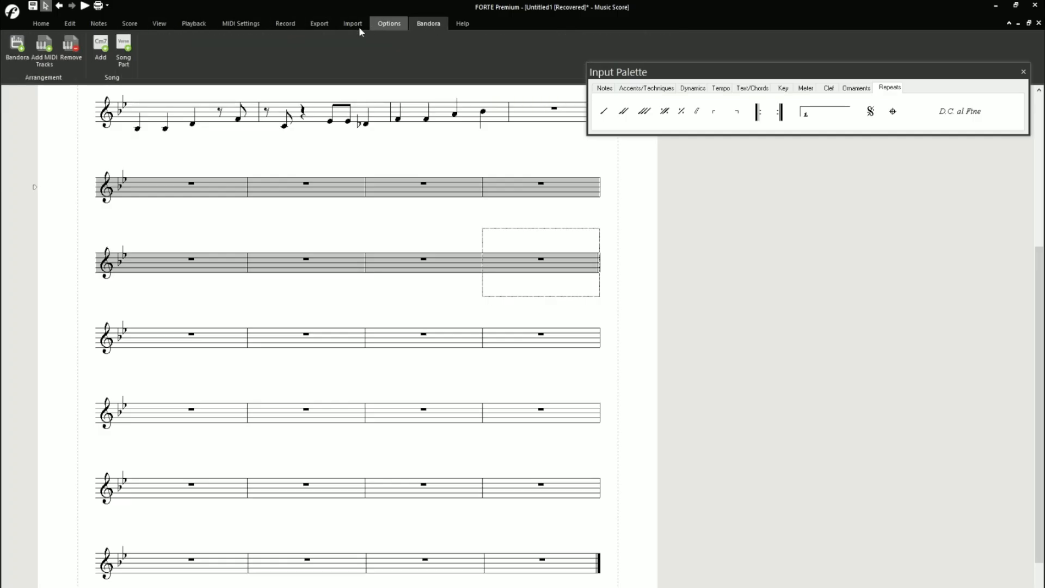
- Check the selected measures' properties, the keyboard layout options and the ornament, text, dynamics and accent symbols for suitable notation options
right_click(158, 183)
left_click(194, 311)
left_click(1024, 220)
left_click(468, 25)
left_click(50, 46)
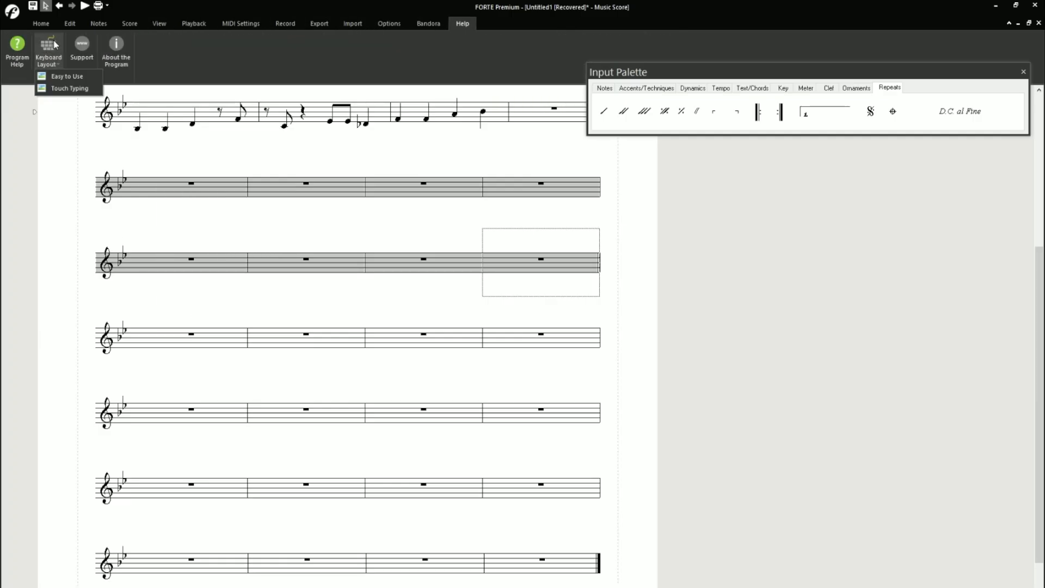
left_click(50, 46)
left_click(856, 89)
left_click(751, 89)
left_click(692, 89)
left_click(650, 89)
- Apply an action from the layout properties to the selected measures of the third and fourth systems
right_click(151, 188)
left_click(188, 314)
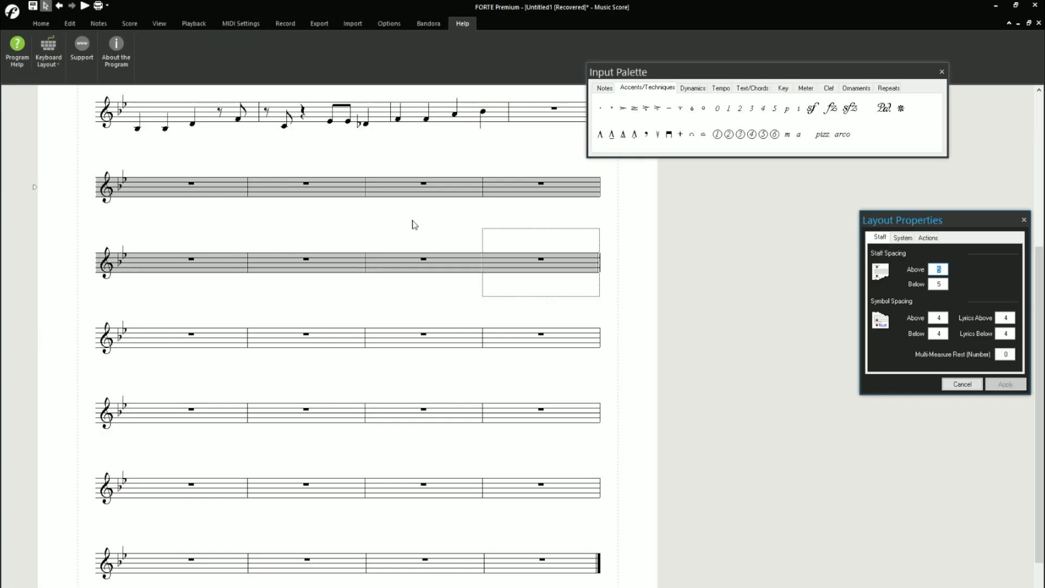
left_click(928, 237)
left_click(925, 257)
left_click(903, 268)
left_click(1005, 384)
left_click(1023, 219)
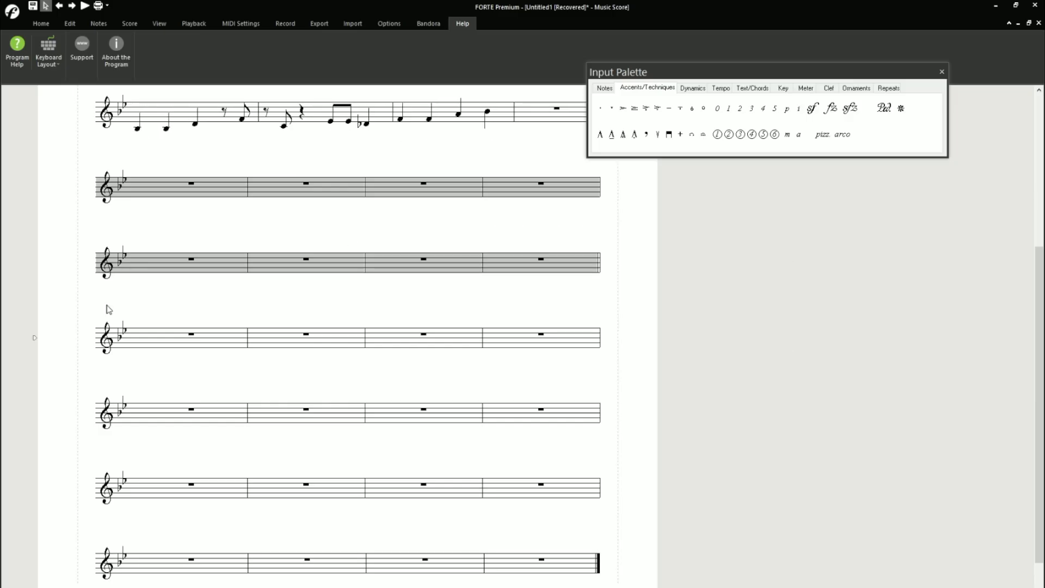
- Copy the melody measures of the first two systems and paste them starting at the fifth system
scroll(108, 310, "up", 2)
left_click(179, 166)
left_click(548, 231, "shift")
key("ctrl+c")
scroll(175, 403, "down", 1)
left_click(175, 403)
key("ctrl+v")
scroll(518, 320, "down", 1)
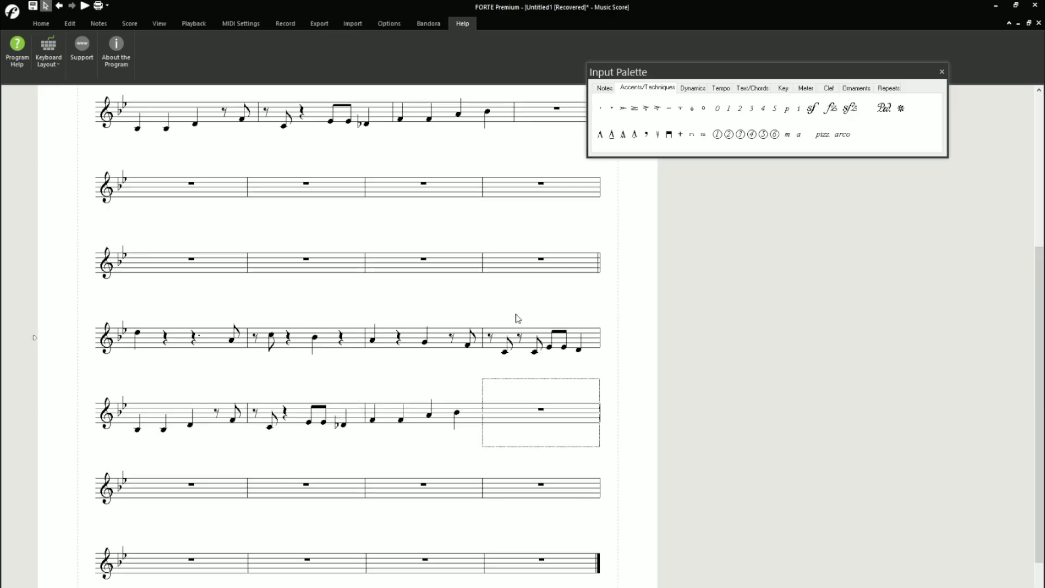
- Try to delete the selected empty measures of the seventh and eighth systems
left_click(182, 489)
left_click(544, 563, "shift")
key("Delete")
left_click(543, 360)
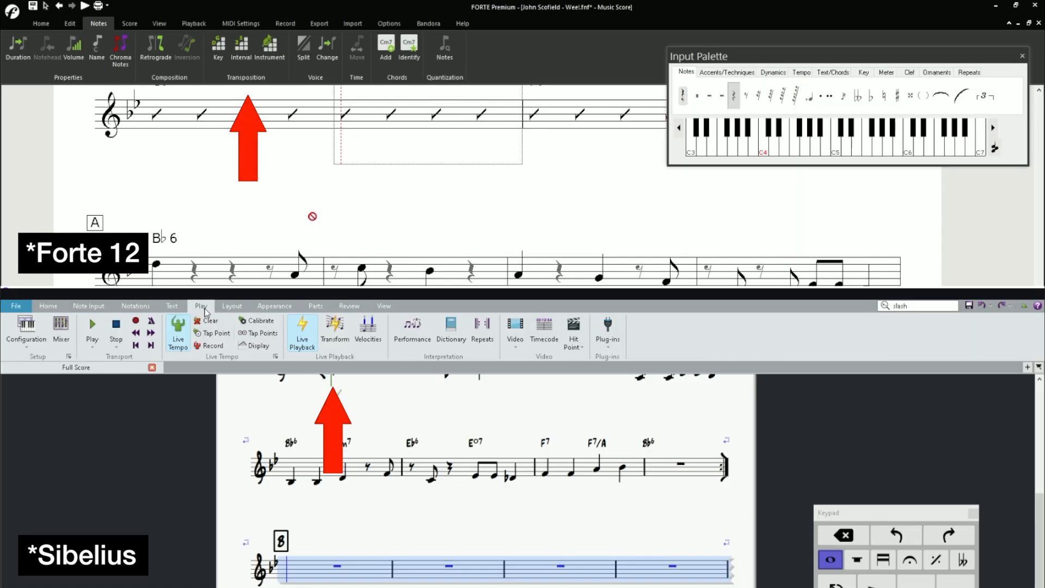
left_click(226, 265)
left_click(238, 306)
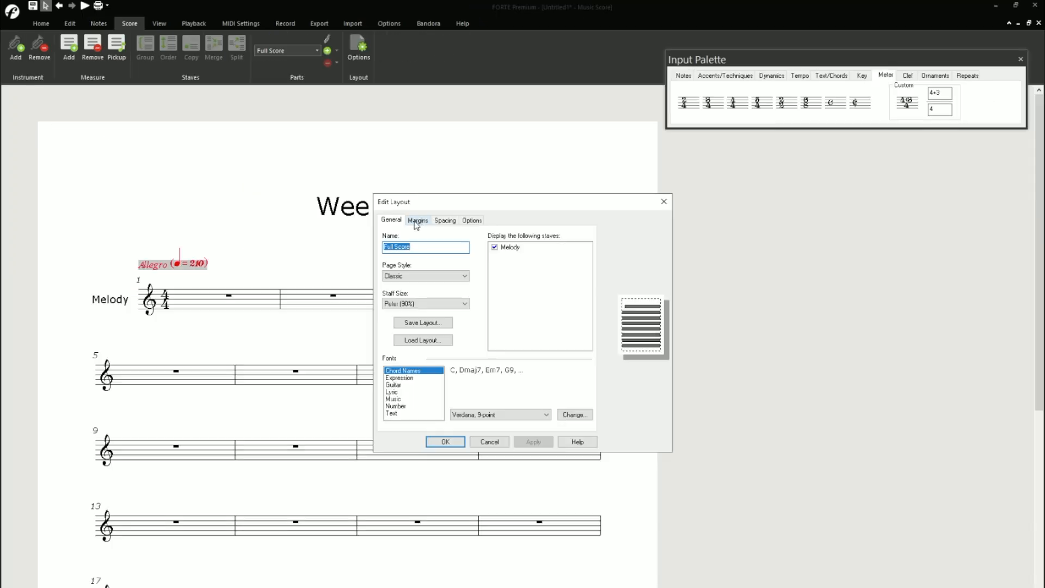
- Try to hide the Melody staff in the Full Score layout
left_click(495, 247)
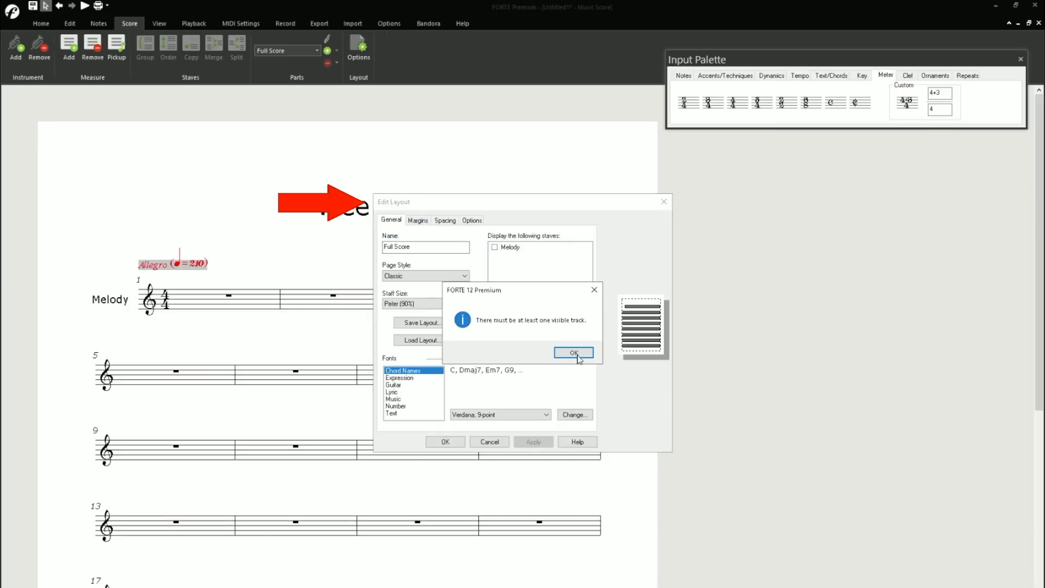
left_click(577, 353)
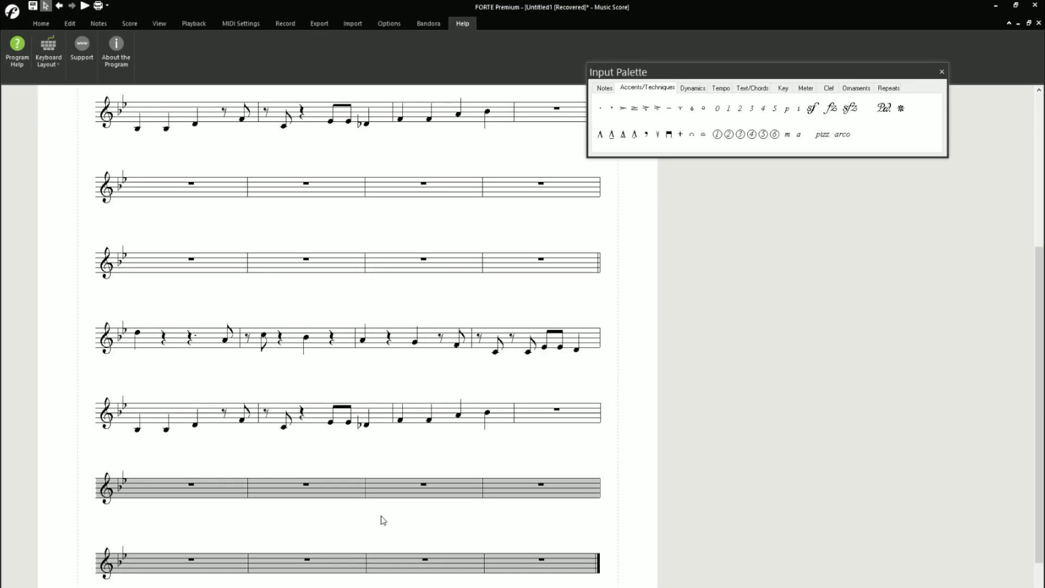
- Delete two surplus empty measures after the sixth system, one at a time
right_click(186, 493)
left_click(219, 523)
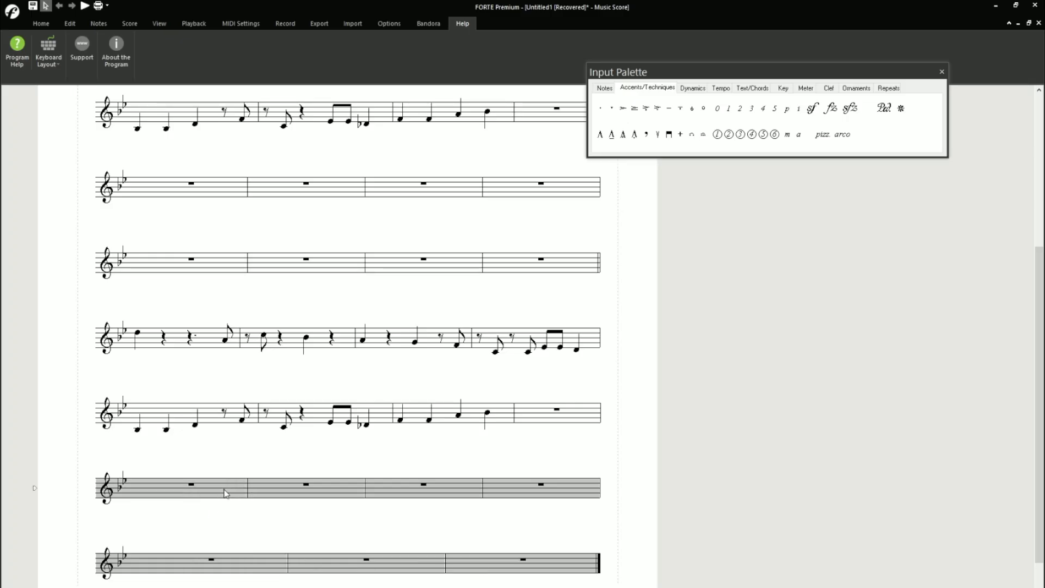
scroll(162, 471, "up", 3)
right_click(145, 421)
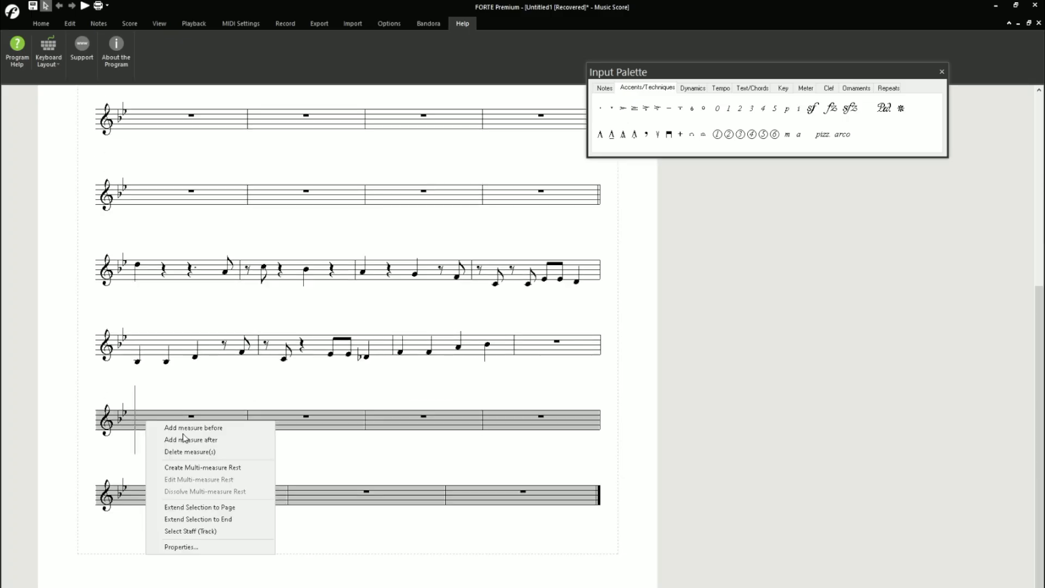
left_click(193, 450)
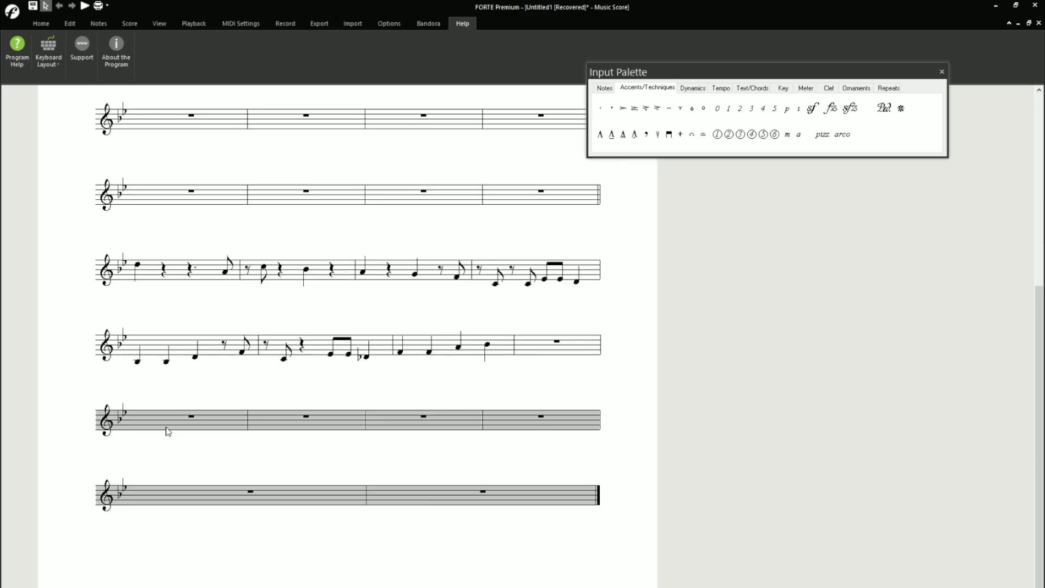
- Try to select all four empty measures of the seventh system
right_click(192, 417)
left_click(218, 403)
left_click(178, 421, "ctrl")
left_click(178, 422, "ctrl")
left_click(177, 421, "ctrl")
left_click(324, 424, "ctrl")
left_click(429, 424, "ctrl")
left_click(560, 417, "ctrl")
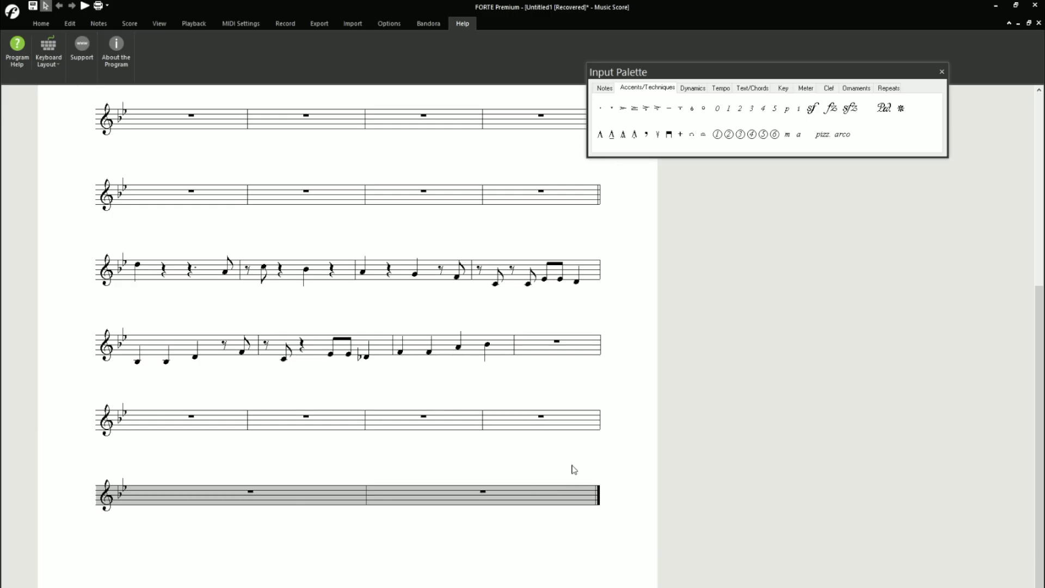
- Try to delete the first empty measure of the seventh system
left_click(158, 419)
key("Delete")
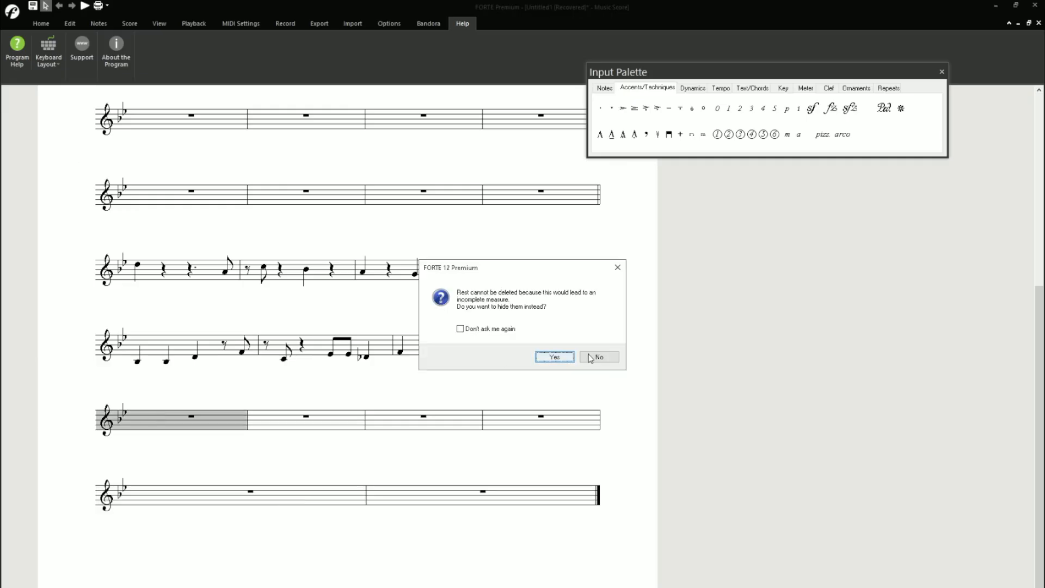
key("Return")
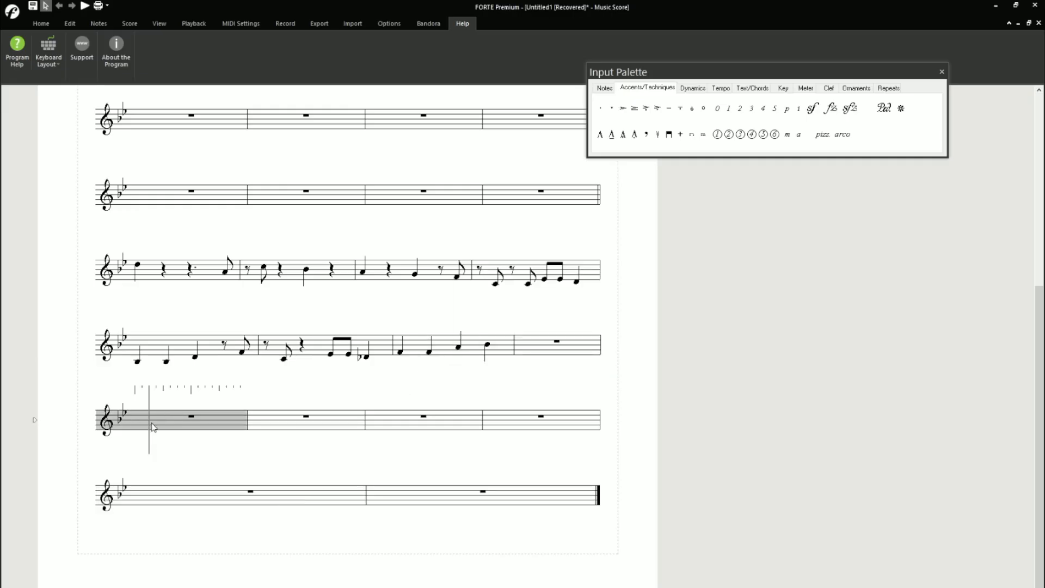
- Examine the staff and system layout properties of the seventh system's first measure
double_click(150, 420)
left_click(874, 238)
left_click(902, 238)
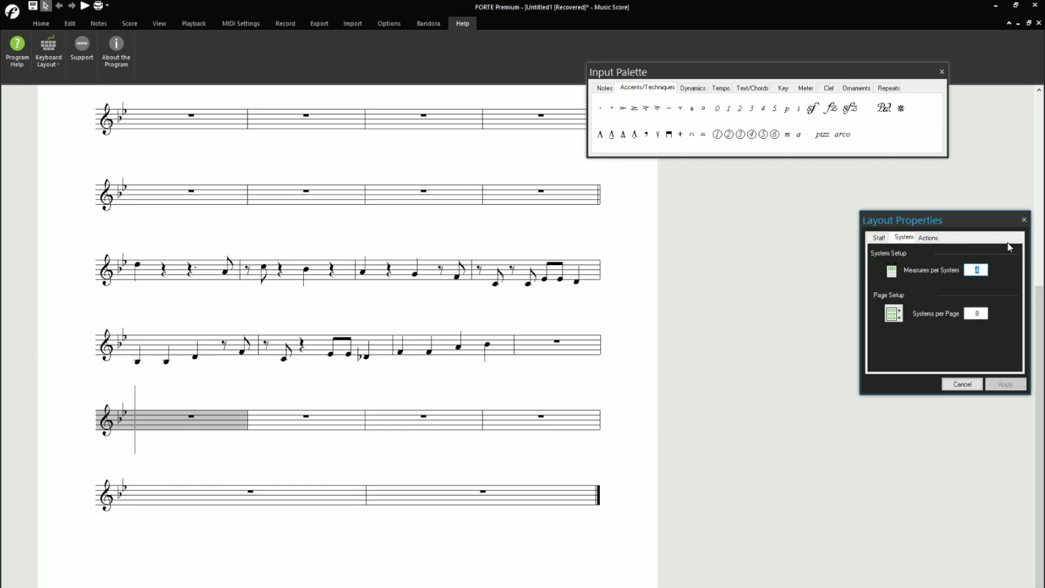
left_click(1023, 220)
- Delete three more surplus empty measures one at a time, starting from the seventh system's first measure
right_click(174, 413)
left_click(194, 429)
left_click(155, 420)
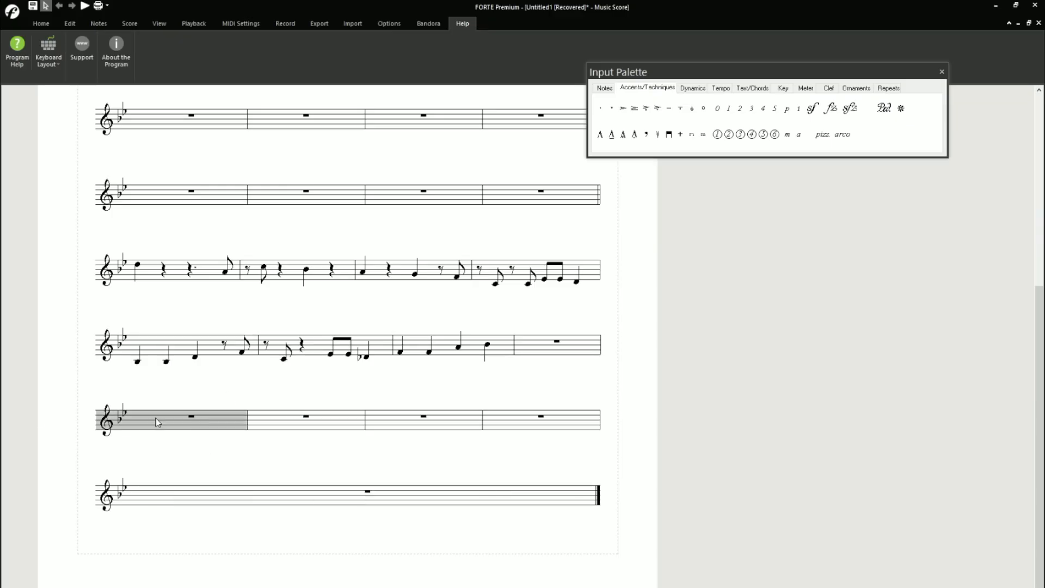
right_click(170, 419)
left_click(179, 435)
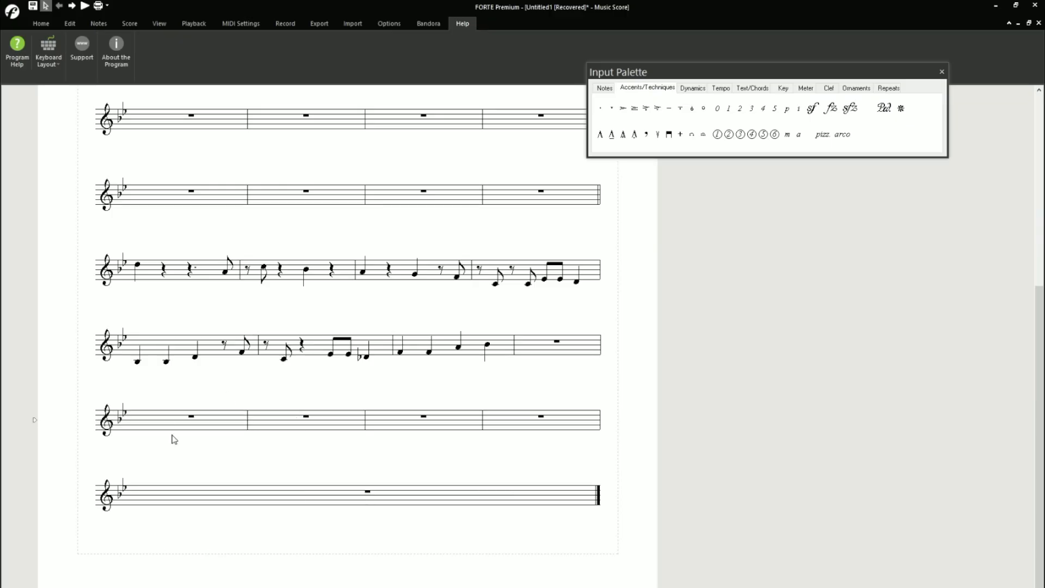
left_click(166, 420)
right_click(162, 416)
left_click(187, 435)
- Delete the leftover empty measures of the final system one at a time
right_click(181, 421)
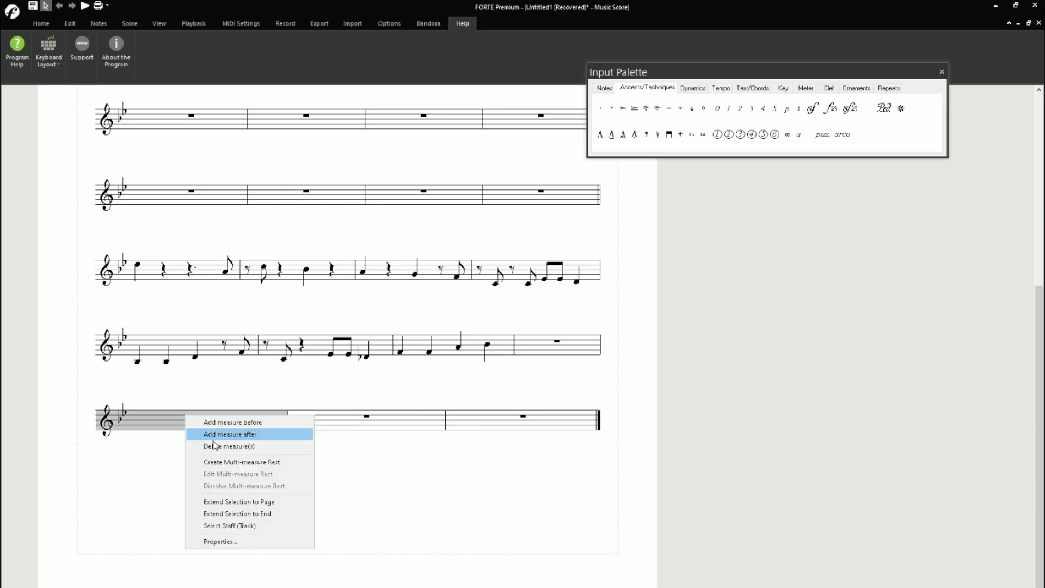
left_click(207, 435)
left_click(214, 420)
right_click(214, 419)
left_click(234, 435)
left_click(196, 420)
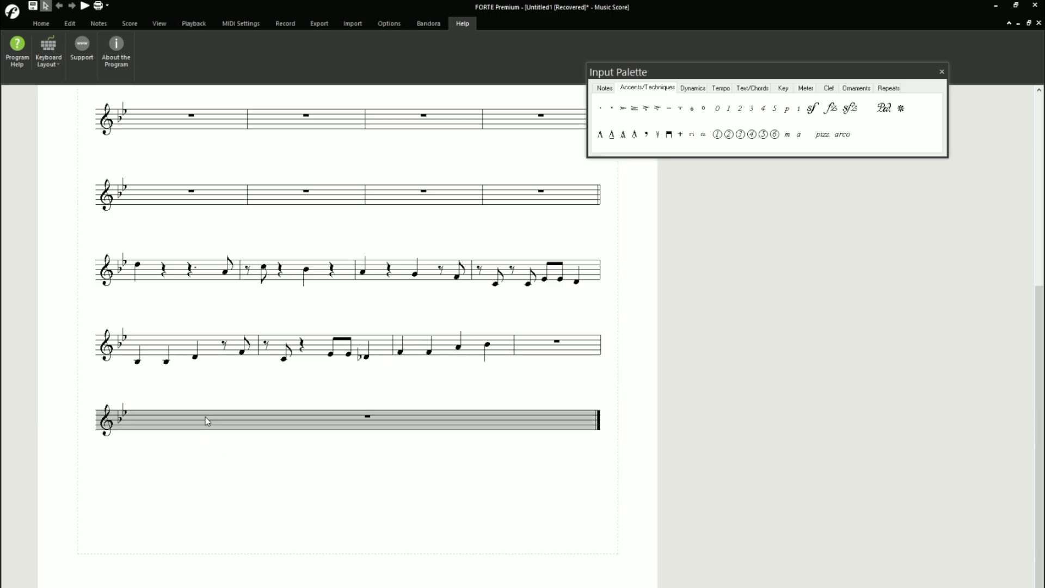
right_click(205, 420)
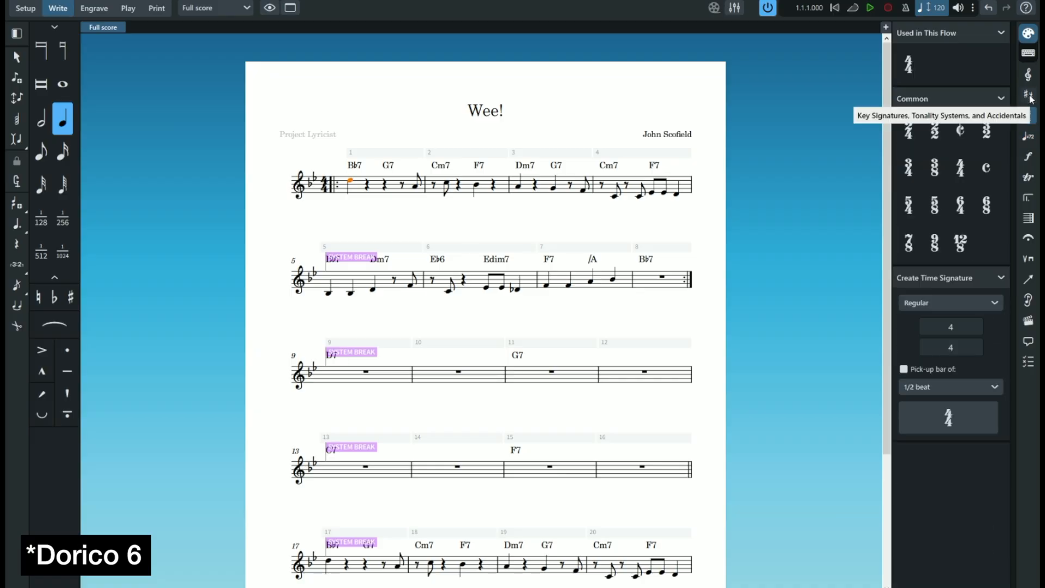
- In Dorico, look through the notation palettes, the keyboard panel and the context commands for the first note of "Wee!"
left_click(1019, 94)
left_click(1019, 75)
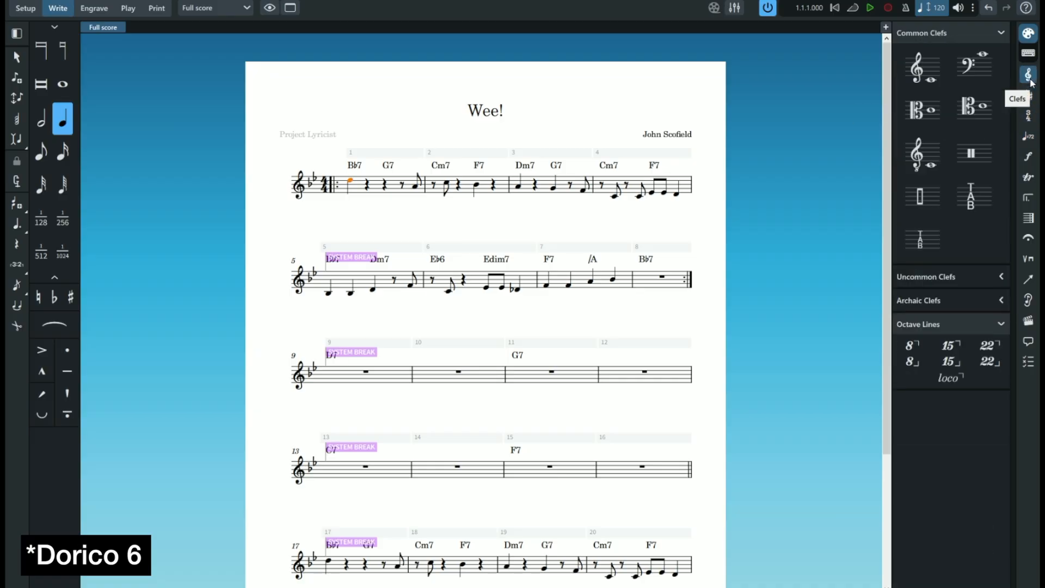
left_click(1022, 55)
double_click(404, 180)
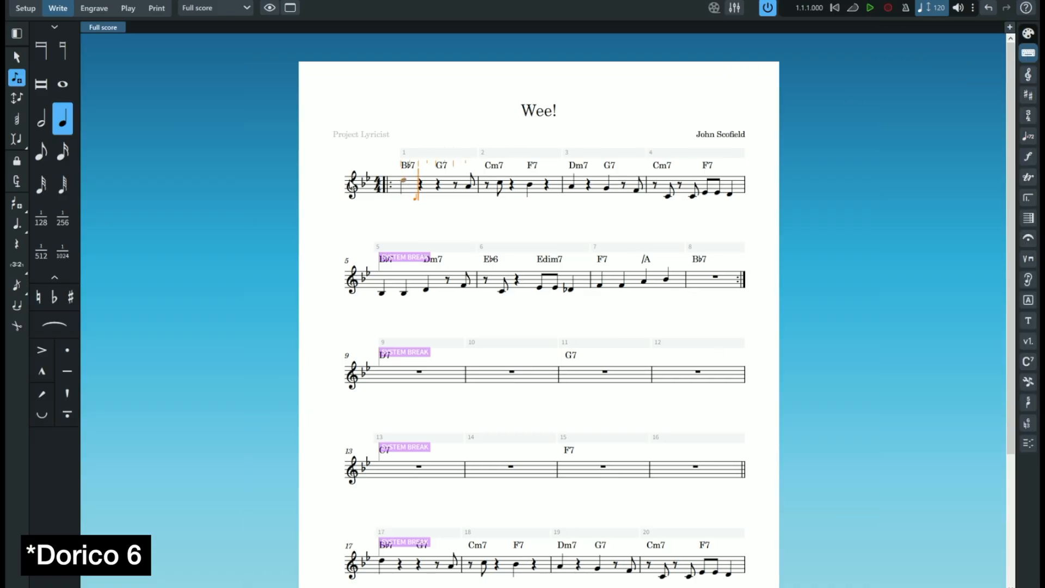
right_click(406, 182)
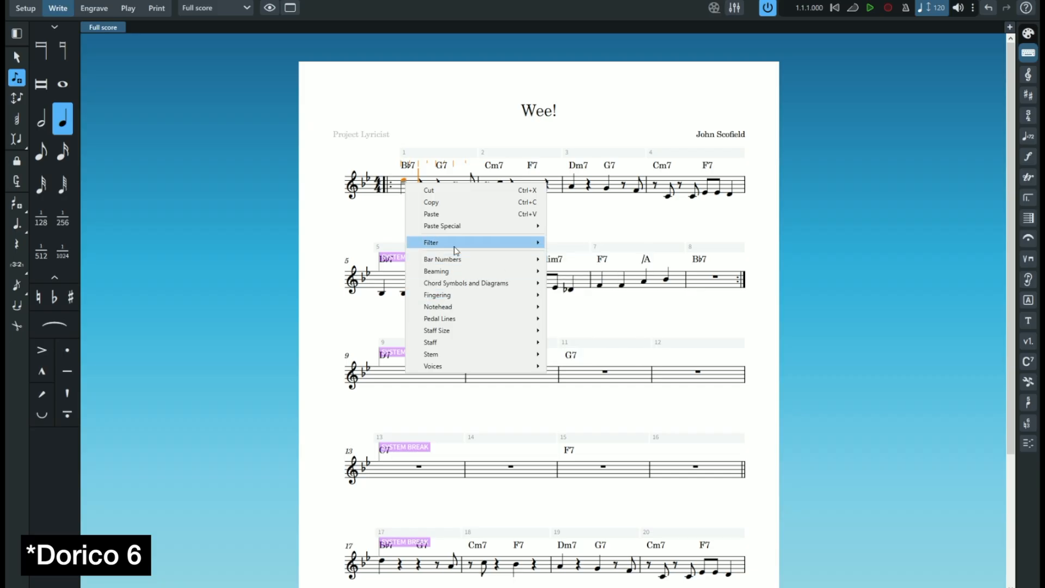
left_click(547, 148)
left_click(1028, 34)
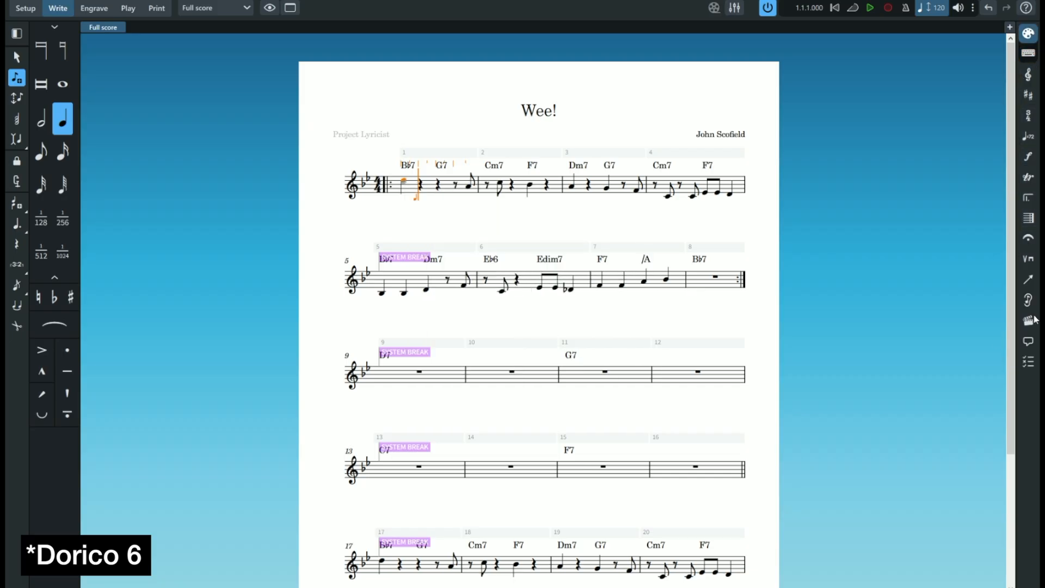
left_click(1027, 280)
left_click(1028, 239)
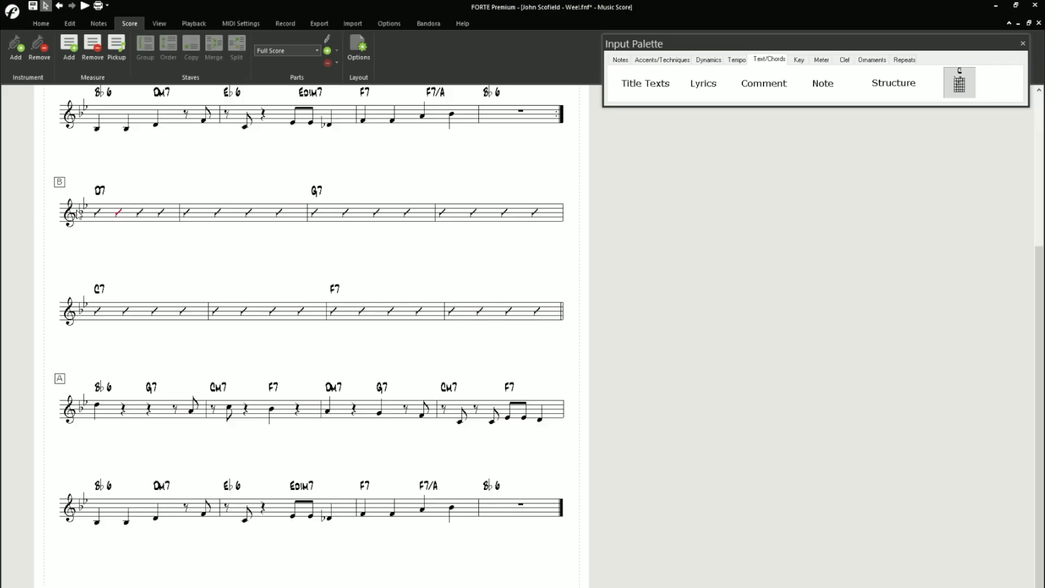
- In FORTE, select the slash measures of the first B-section system and examine their measure commands and property actions
left_click_drag(78, 214, 212, 216)
right_click(212, 216)
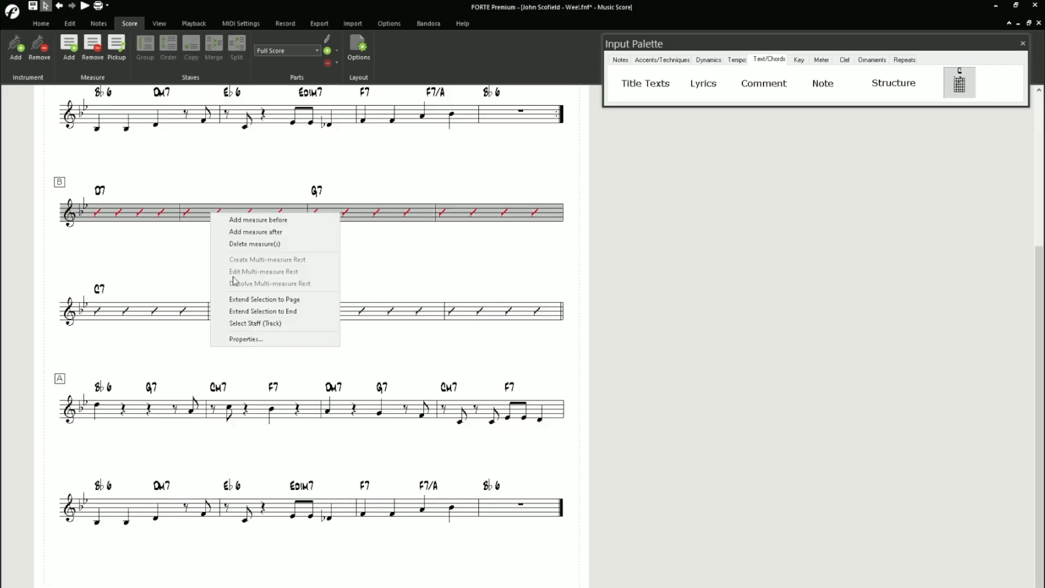
left_click(243, 311)
double_click(133, 214)
left_click(529, 212, "shift")
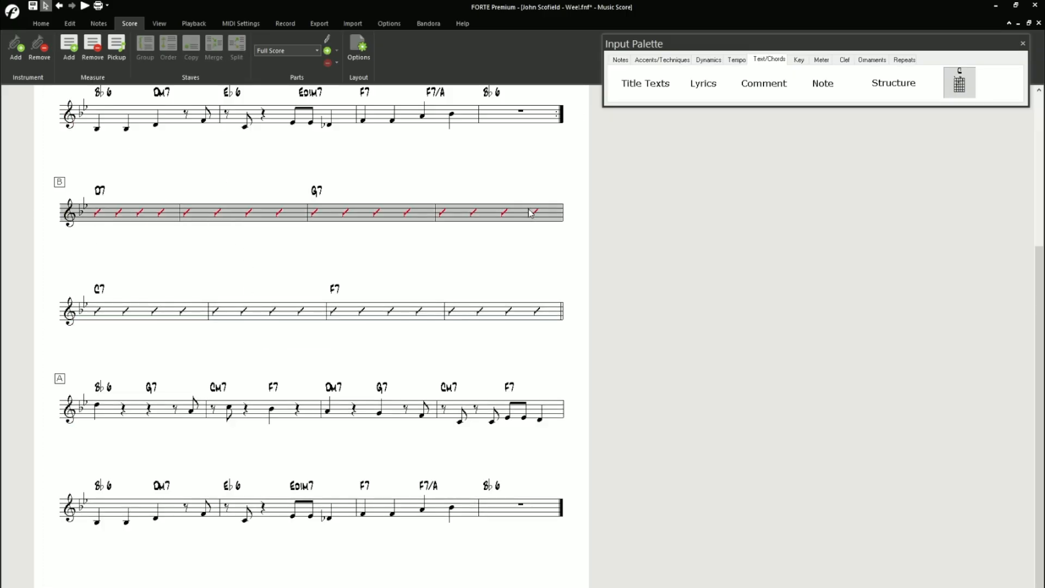
right_click(529, 212)
left_click(571, 334)
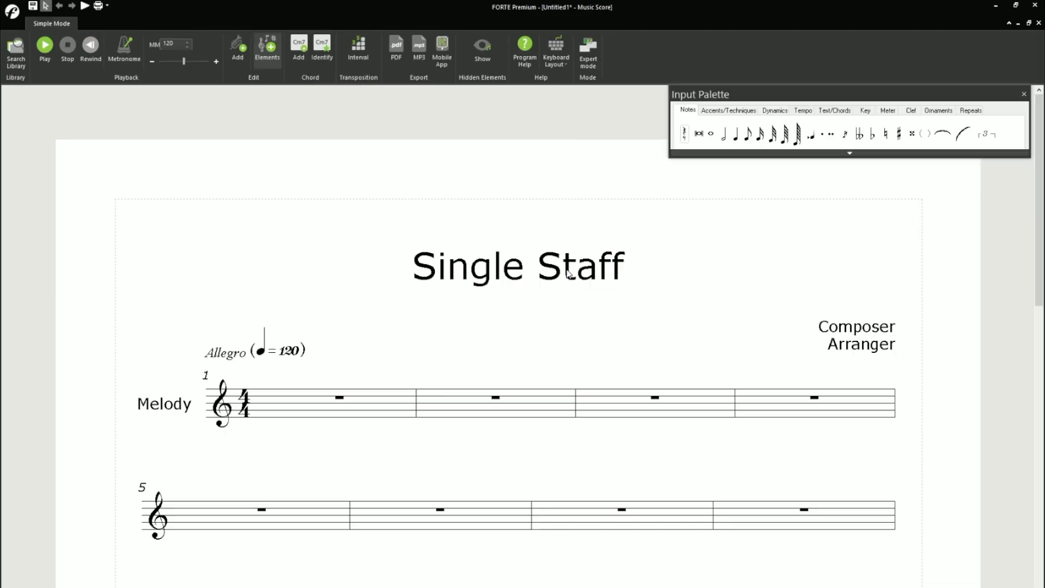
- Replace the "Single Staff" title text with "Wee!"
double_click(568, 274)
type("Wee!")
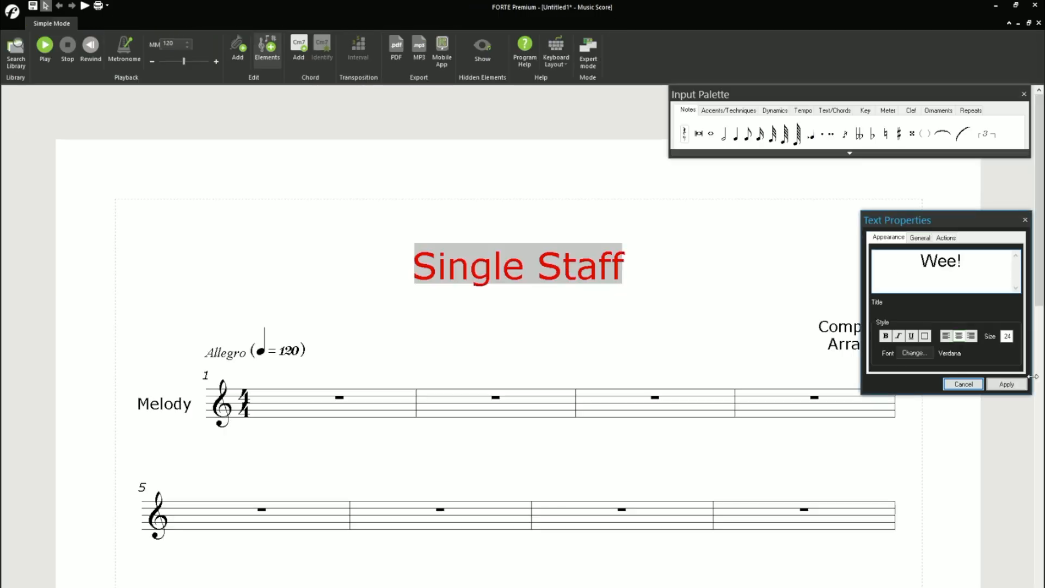
key("Return")
- Replace the Composer text with "John Scofield" and delete the Arranger text
left_click(840, 328)
double_click(848, 327)
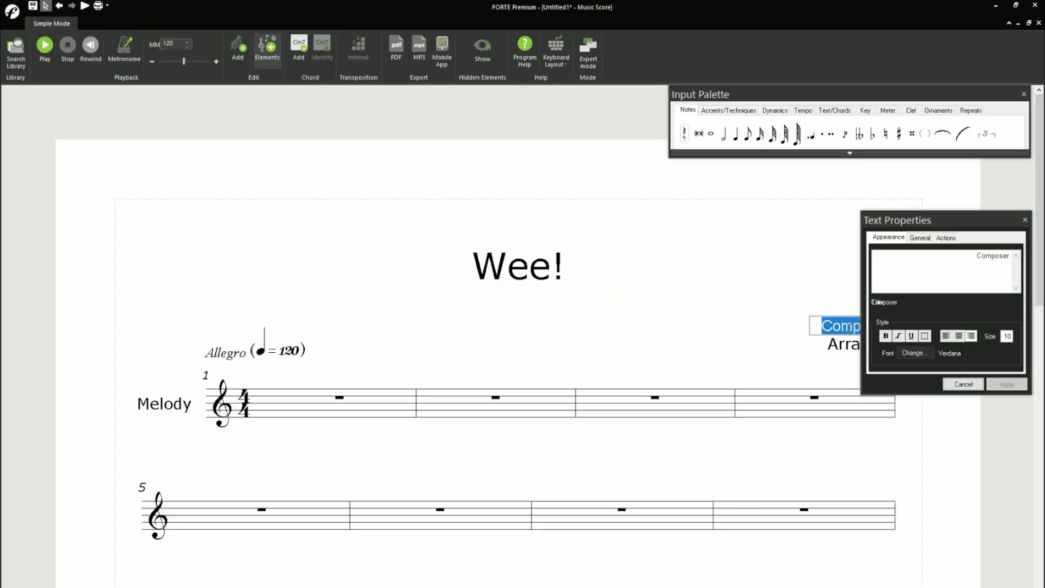
left_click(848, 327)
left_click(1025, 220)
double_click(848, 326)
type("J")
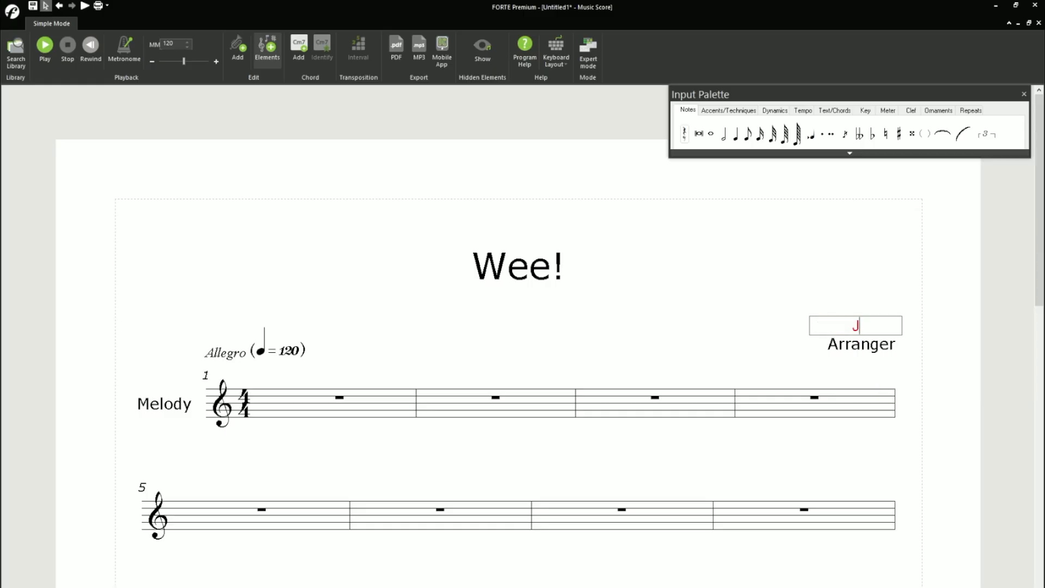
type("ohn Scofield")
left_click(851, 343)
key("Delete")
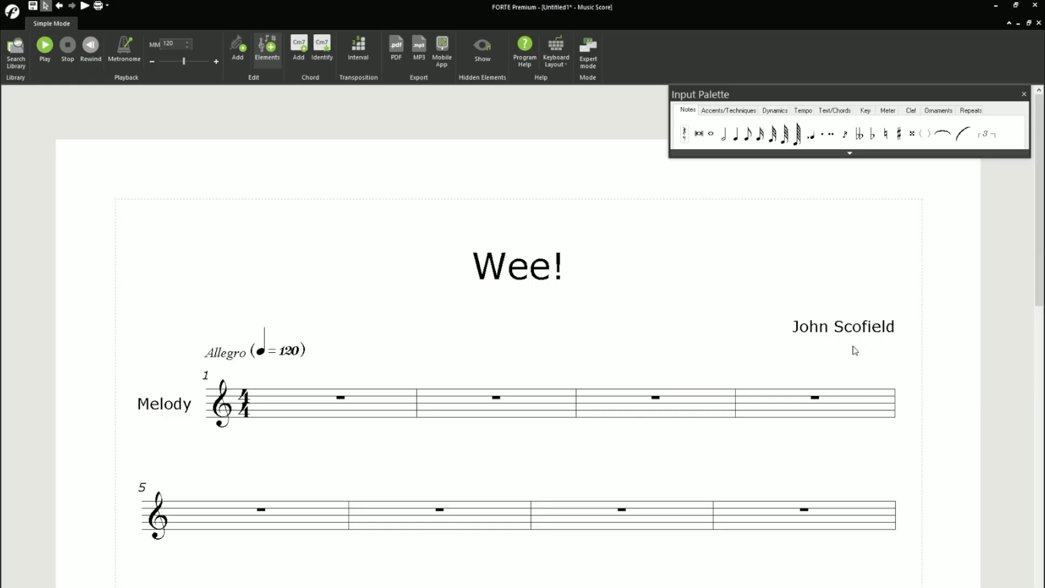
- Set the Allegro tempo marking's constant tempo to 210 beats per minute
scroll(350, 362, "down", 3)
double_click(283, 156)
left_click(926, 237)
double_click(963, 336)
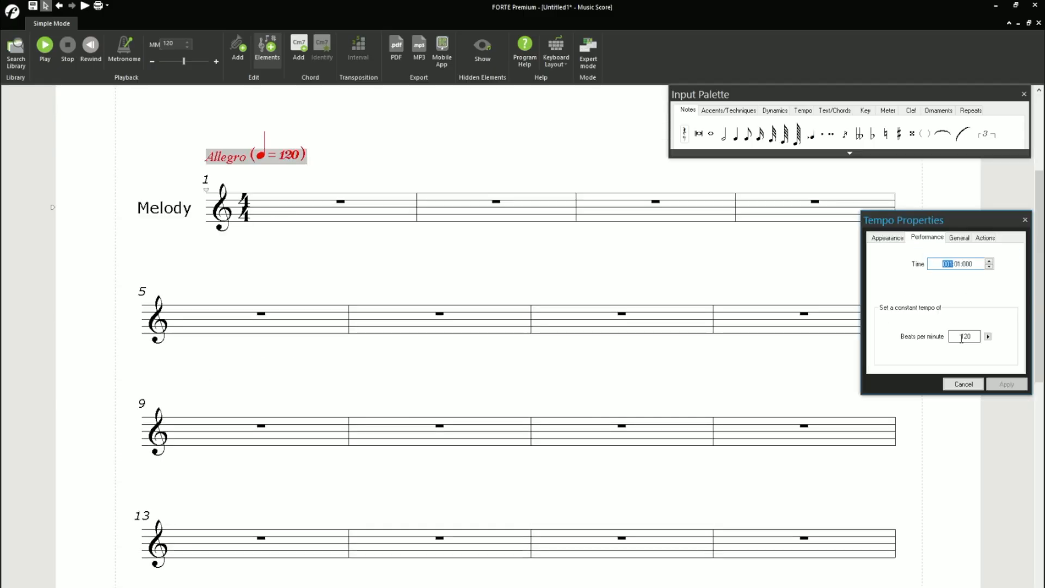
type("21")
type("0")
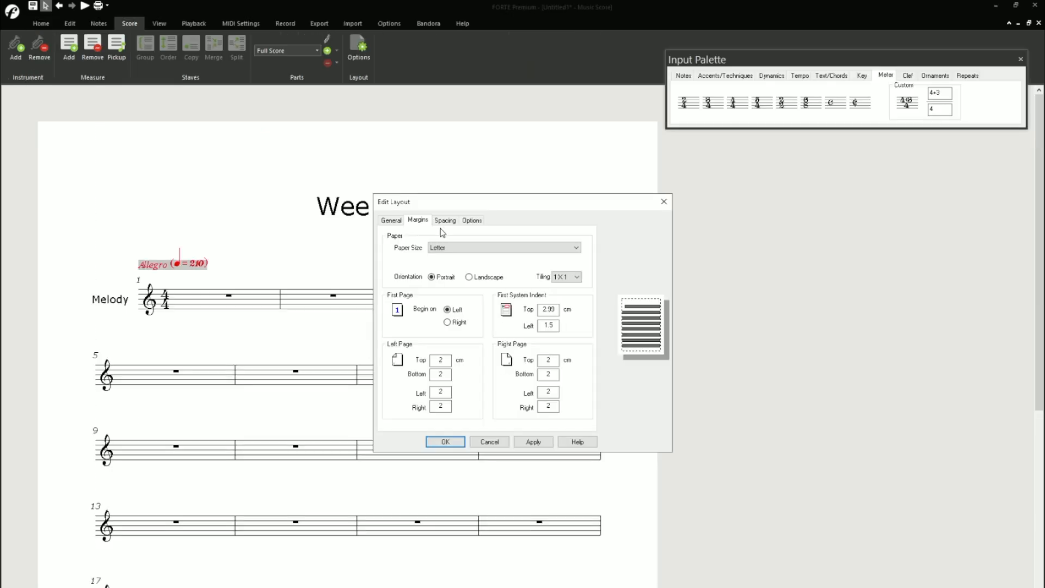
- Turn off the display of page numbers and measure numbers in the score layout
left_click(446, 221)
left_click(472, 220)
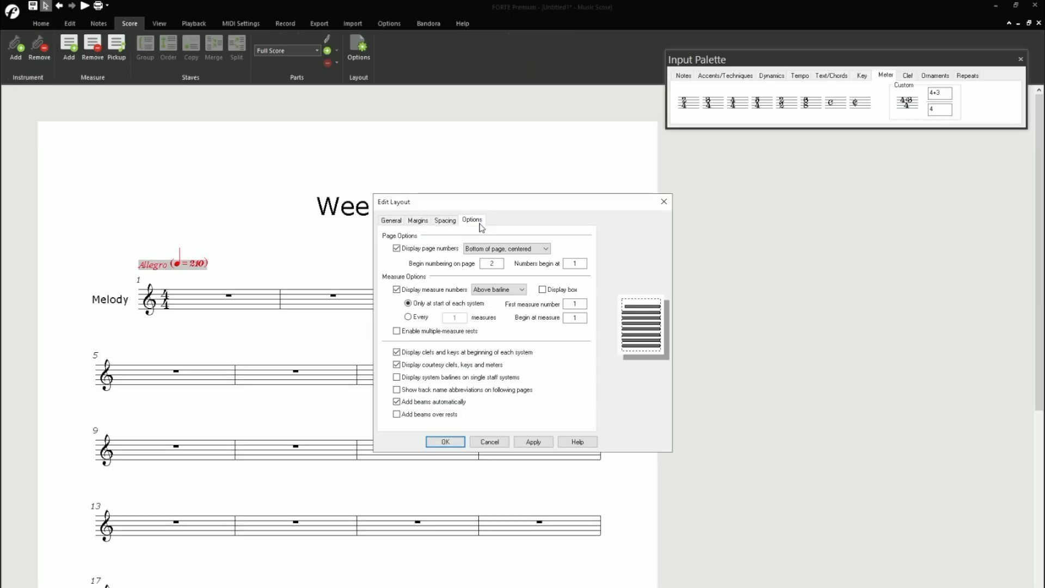
left_click(405, 250)
left_click(397, 290)
left_click(405, 250)
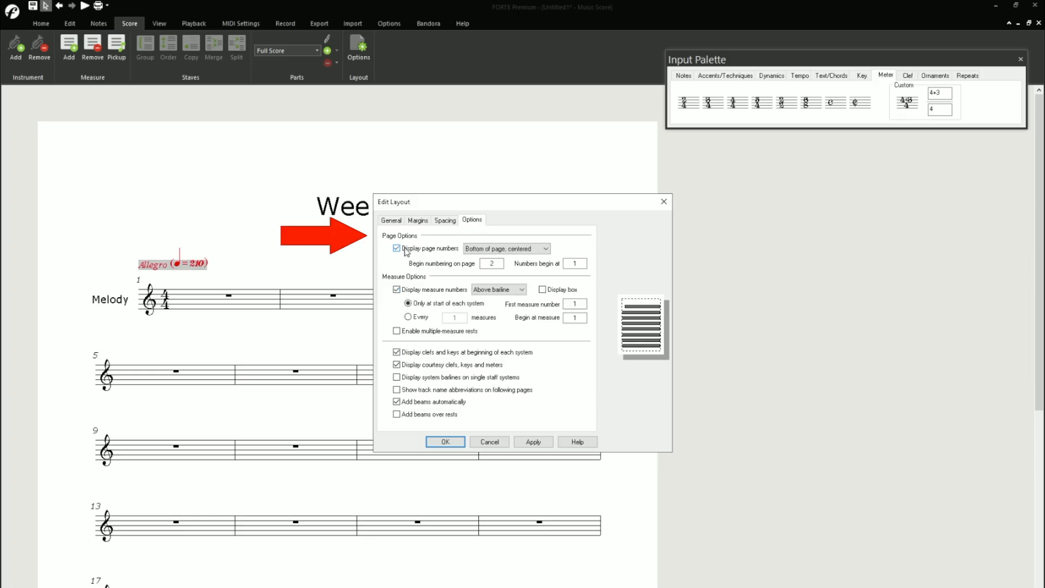
left_click(424, 290)
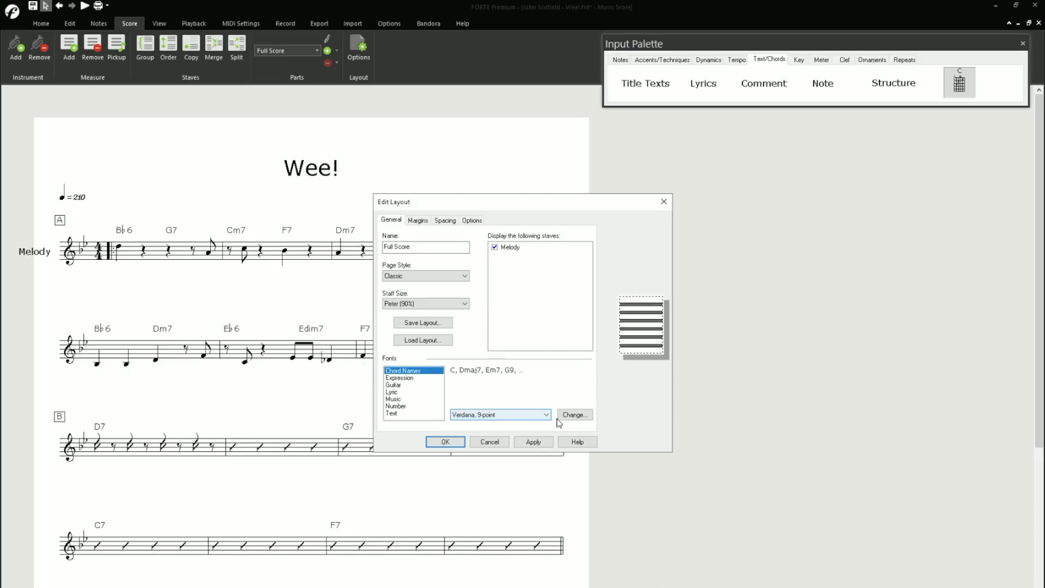
- Set the chord names font to JazzText and apply it to the Full Score layout
left_click(564, 419)
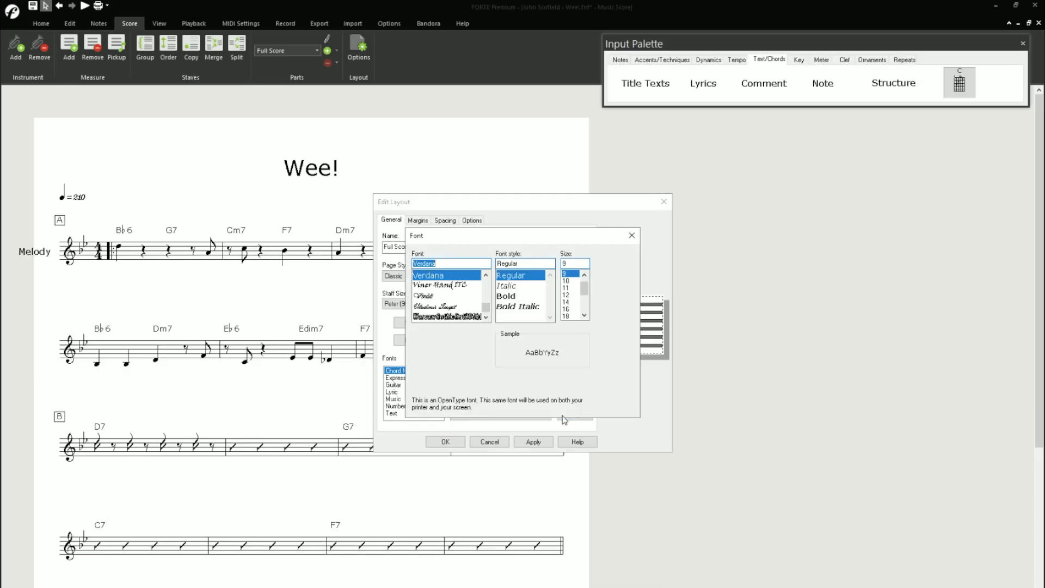
left_click_drag(486, 308, 488, 299)
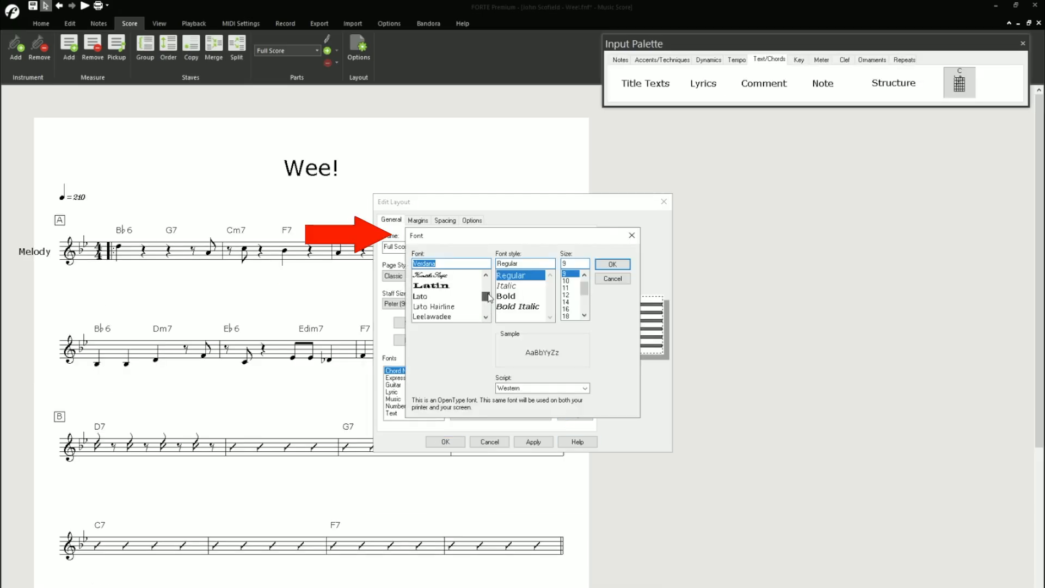
scroll(448, 314, "down", 6)
scroll(448, 314, "up", 8)
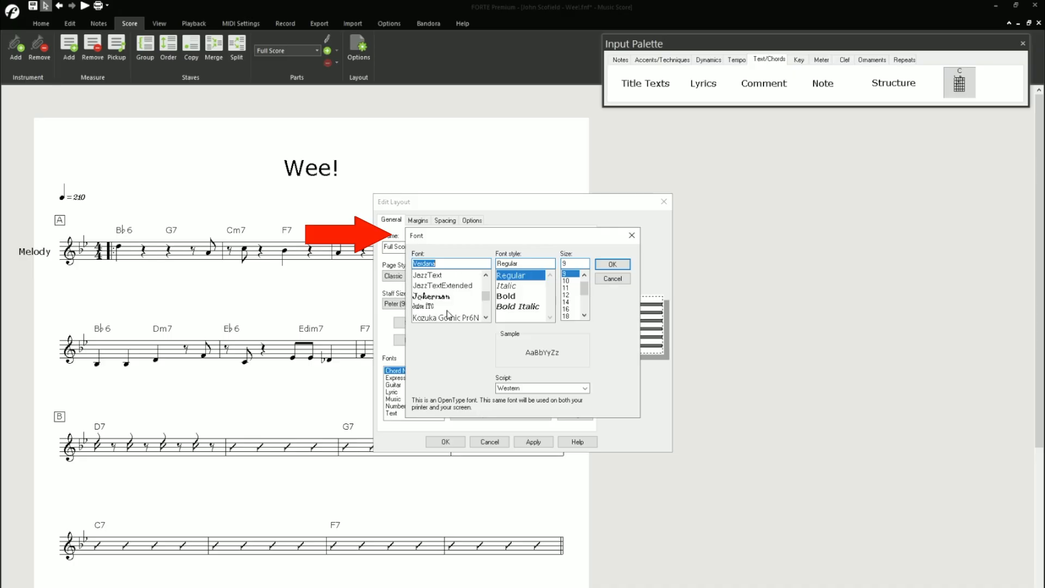
left_click(435, 275)
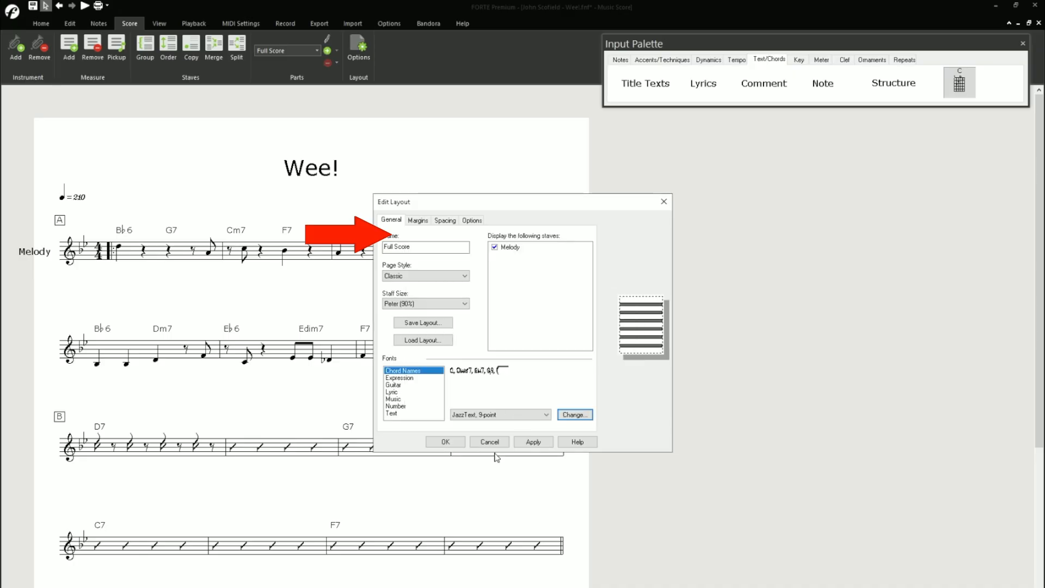
left_click(612, 264)
left_click(533, 440)
- Set the chord names font size to 12 and apply it to the score
left_click(565, 419)
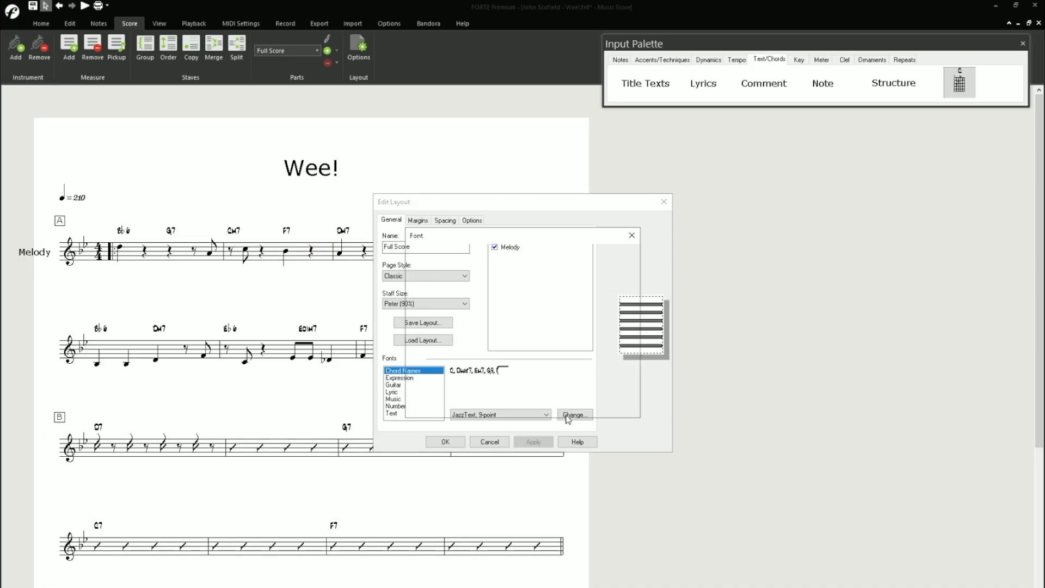
left_click(570, 296)
left_click(612, 265)
left_click(531, 442)
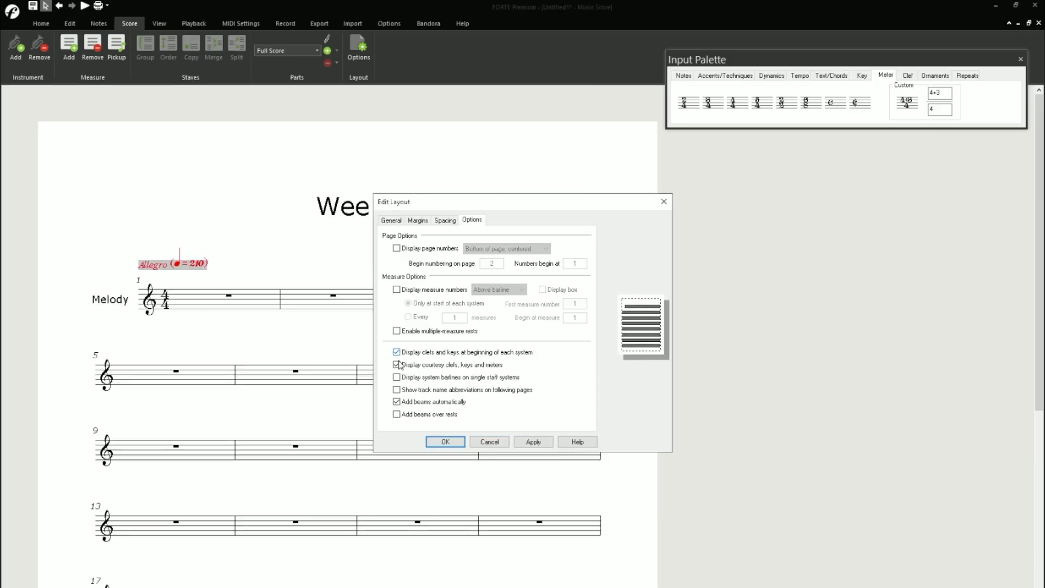
- Turn off courtesy clefs, keys and meters and confirm the layout changes
left_click(398, 365)
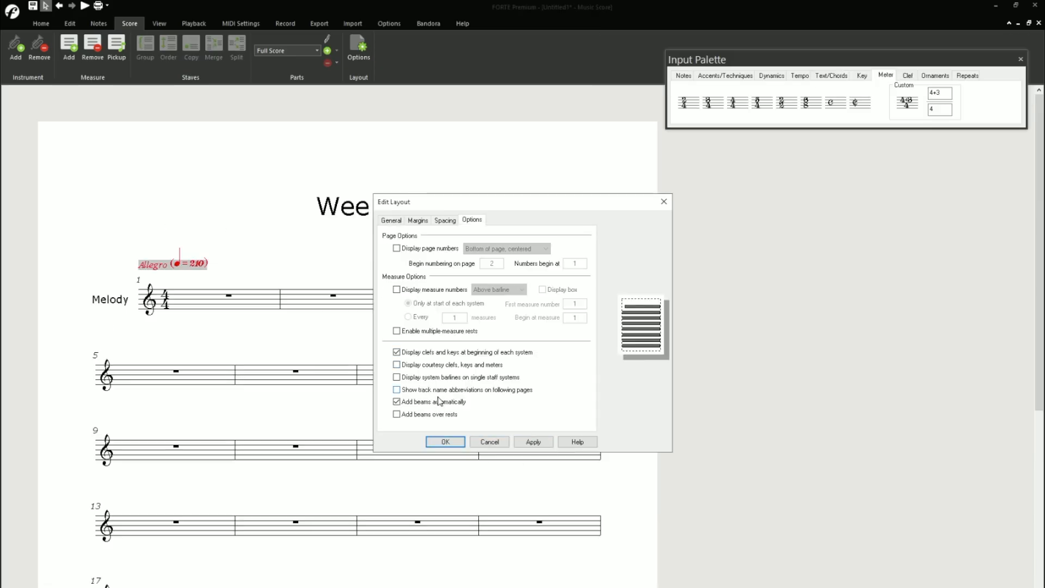
left_click(446, 442)
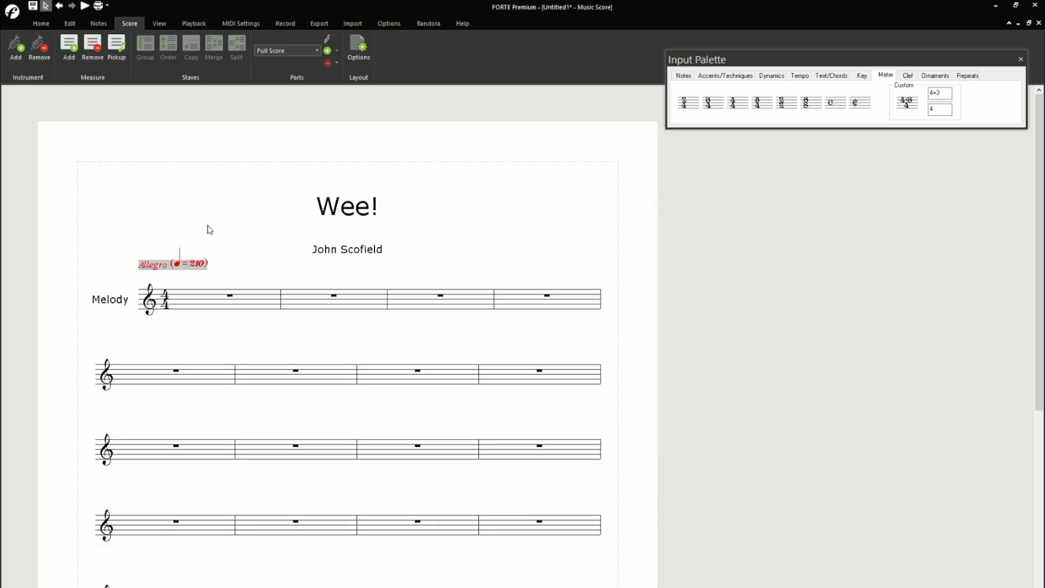
- Move the composer text from the centre to the right margin above the first system
left_click(353, 252)
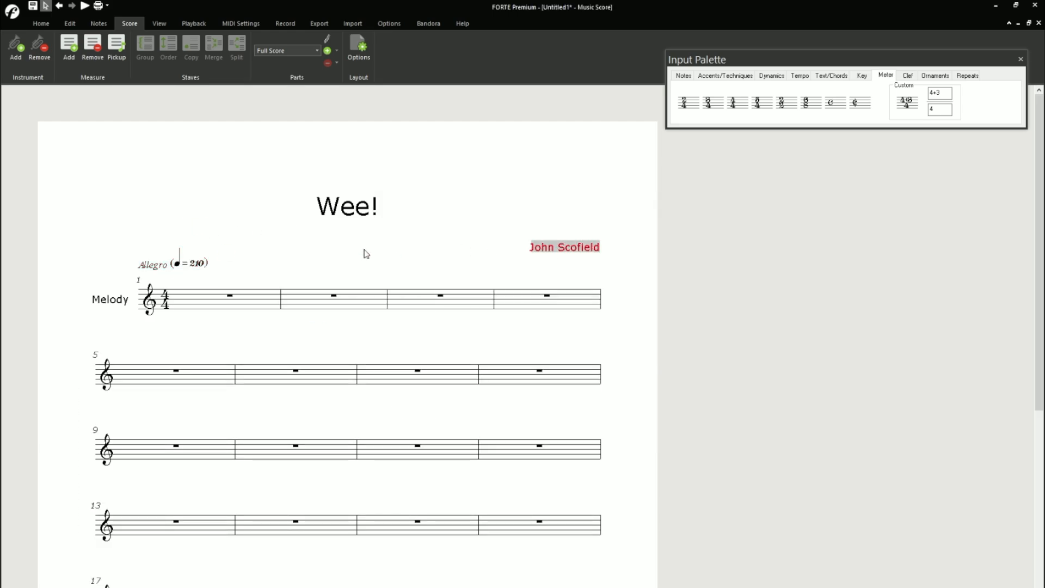
left_click(239, 268)
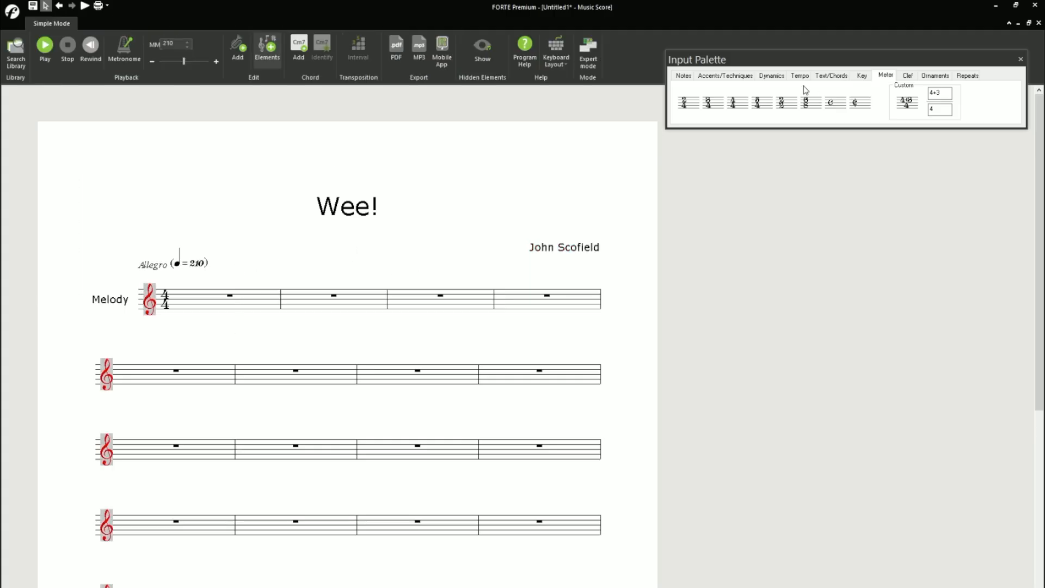
- Apply a B-Flat major key signature at the first measure of the Melody staff
left_click(861, 75)
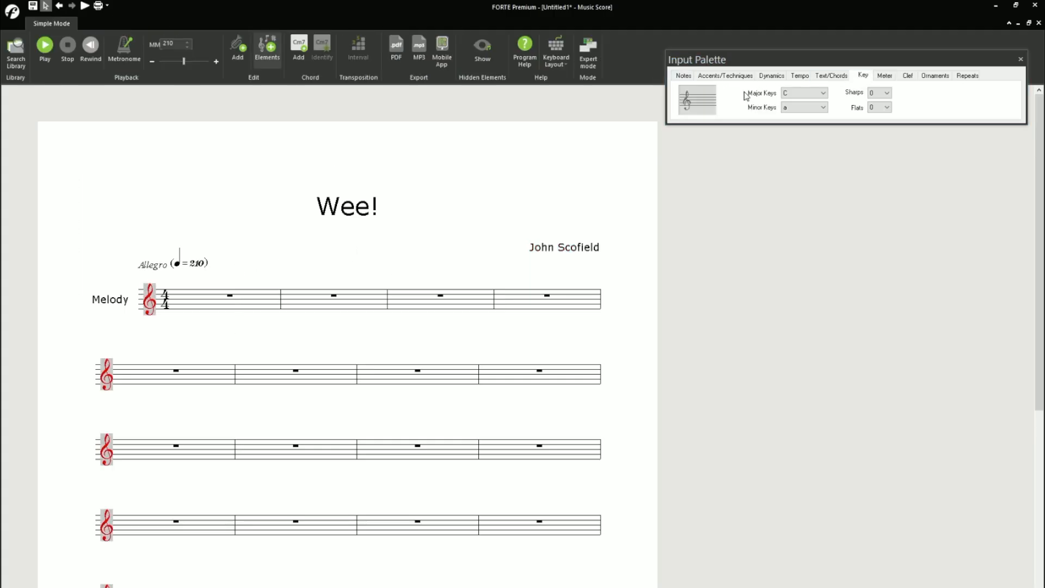
left_click(804, 94)
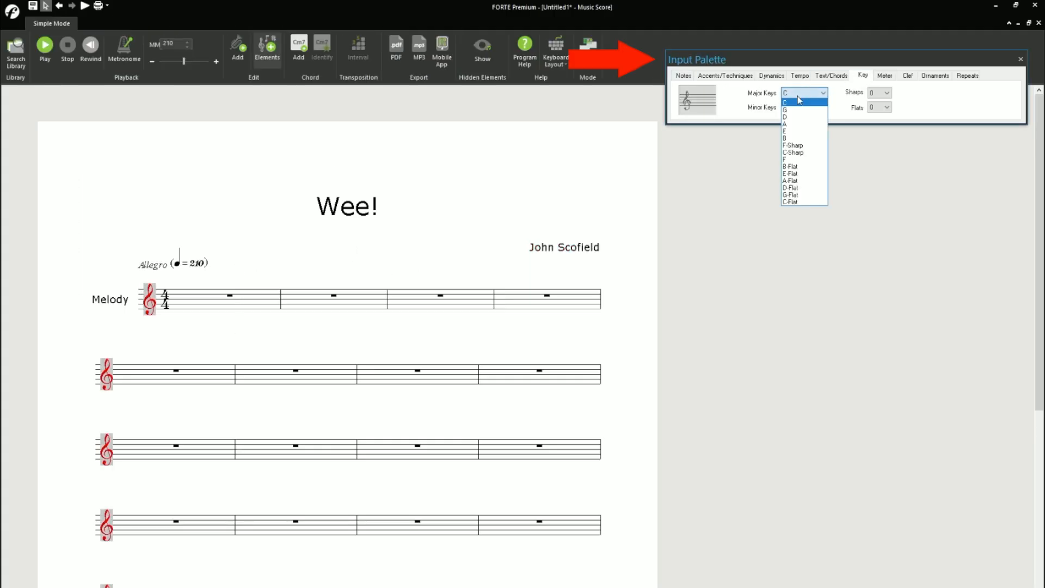
left_click(804, 166)
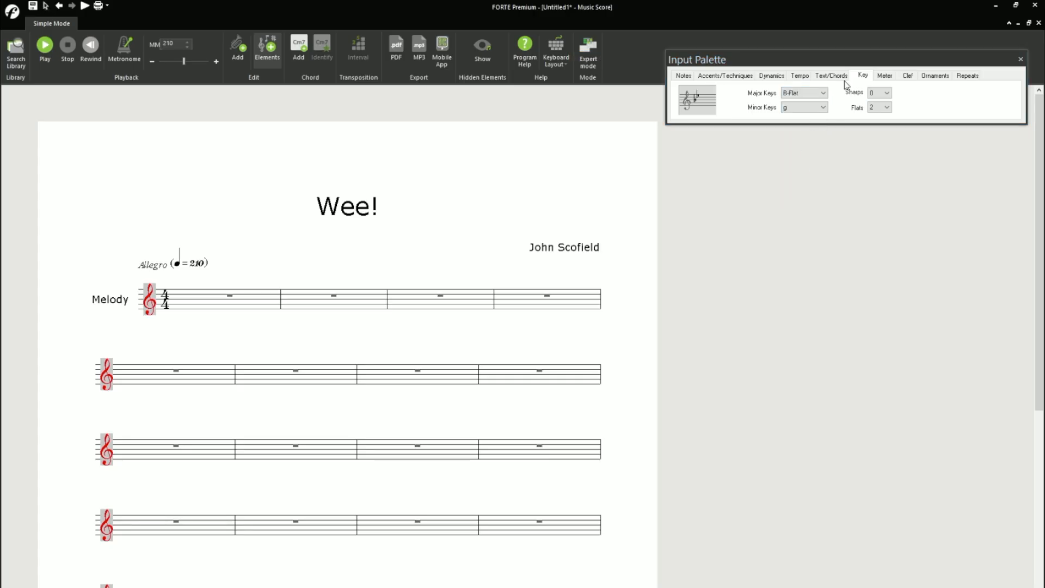
left_click(839, 102)
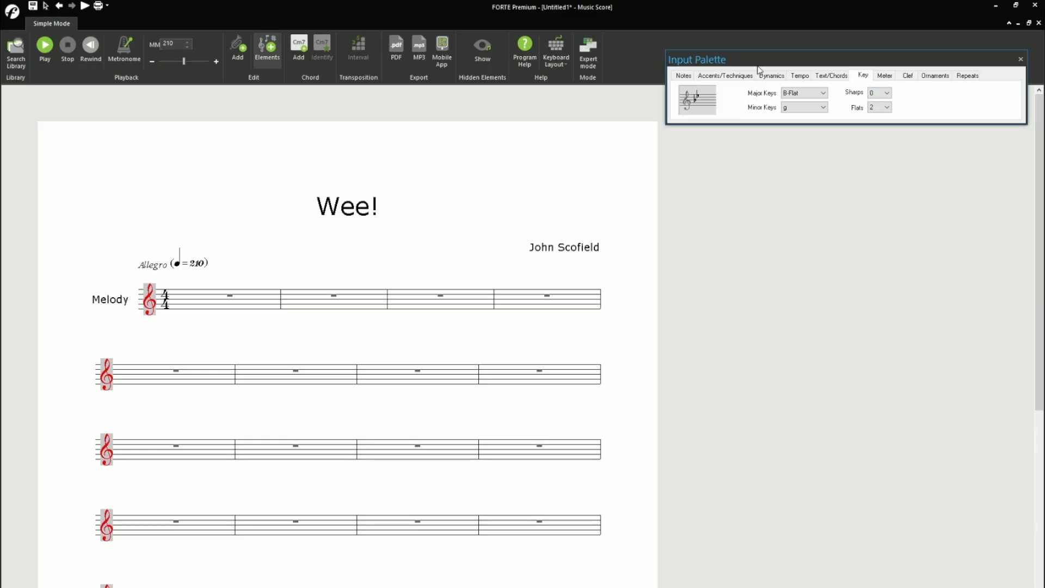
left_click_drag(686, 101, 605, 139)
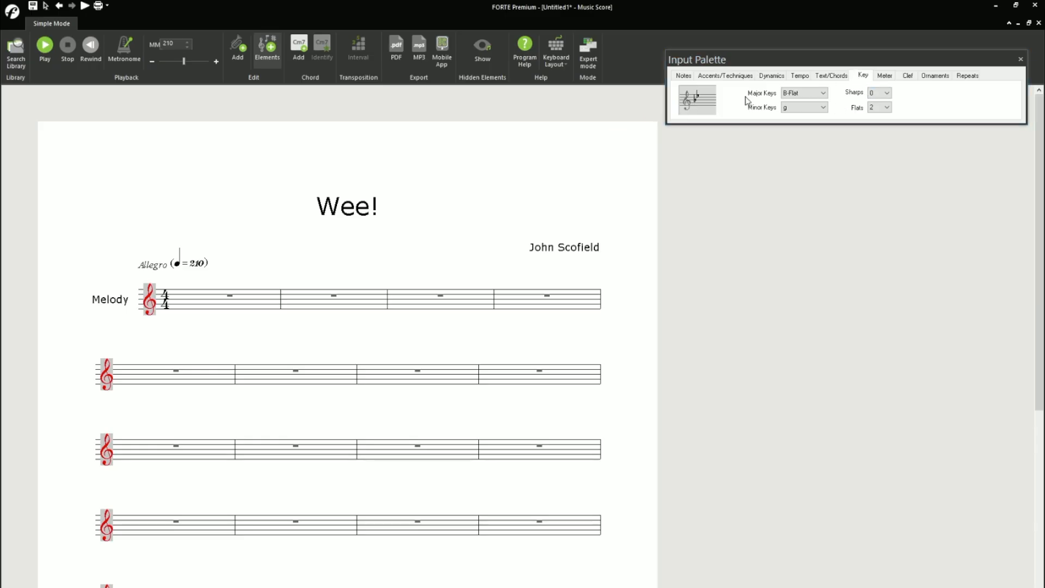
mouse_move(746, 100)
left_mouse_down()
mouse_move(126, 312)
mouse_move(160, 307)
left_mouse_up()
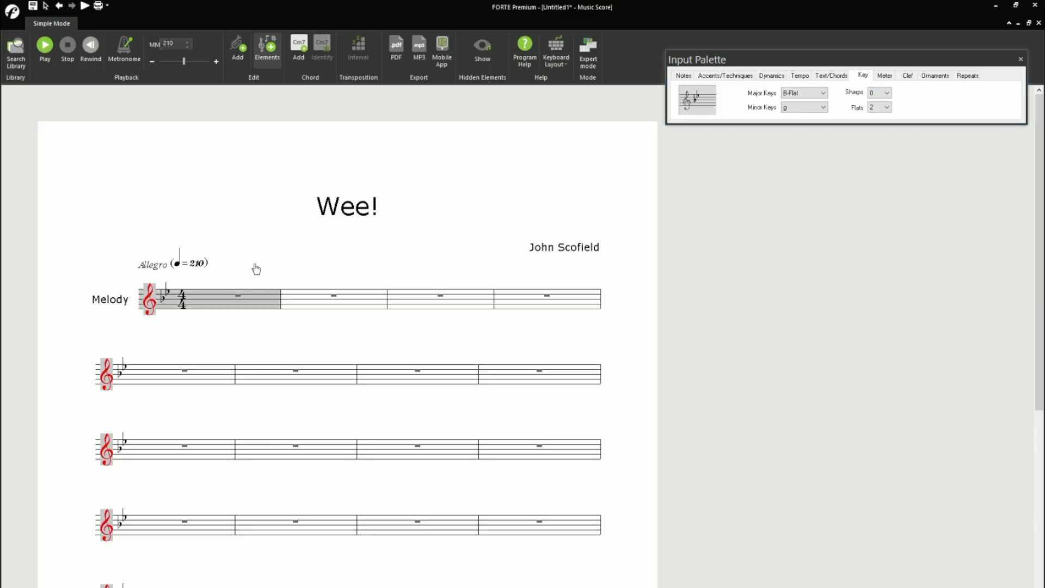
left_click(211, 300)
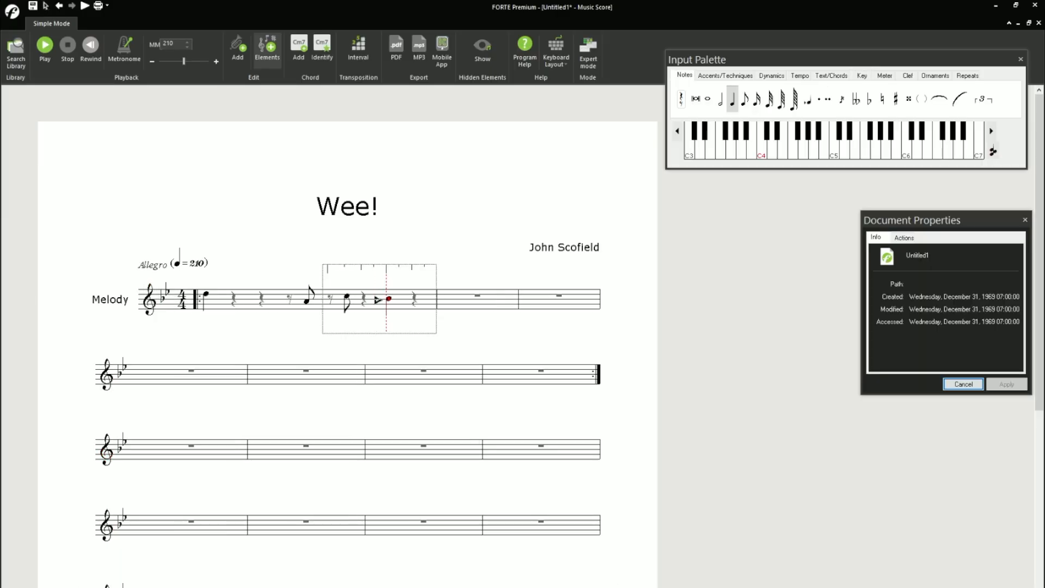
- Enter a quarter-note B-flat on beat three of measure 2 and quarter notes A and G on beats one and three of measure 3
left_click(388, 299)
left_click(440, 301)
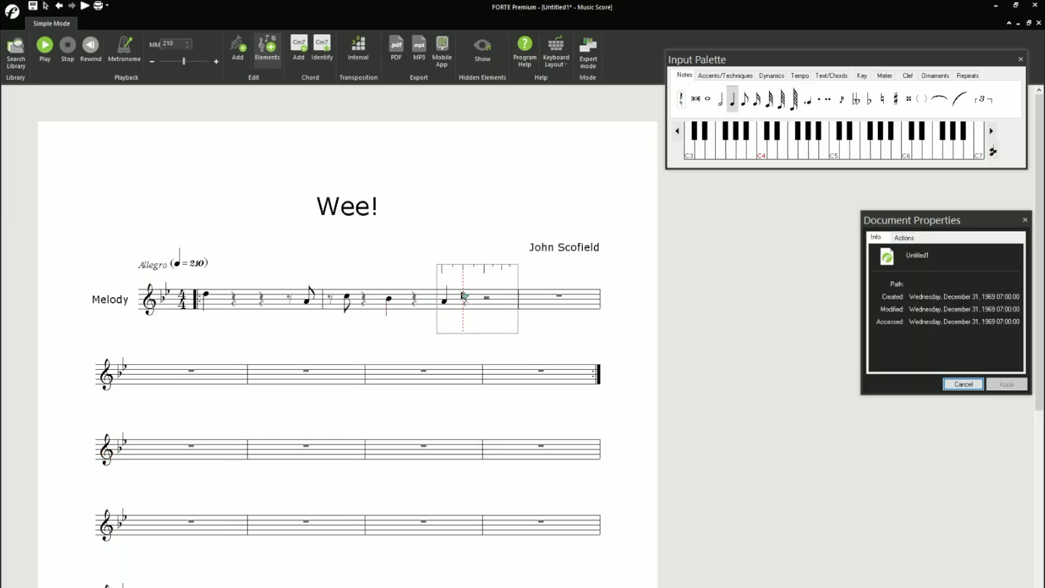
left_click(483, 301)
- Complete measure 3 with an eighth rest followed by an eighth-note F
key("4")
key("r")
left_click(499, 297)
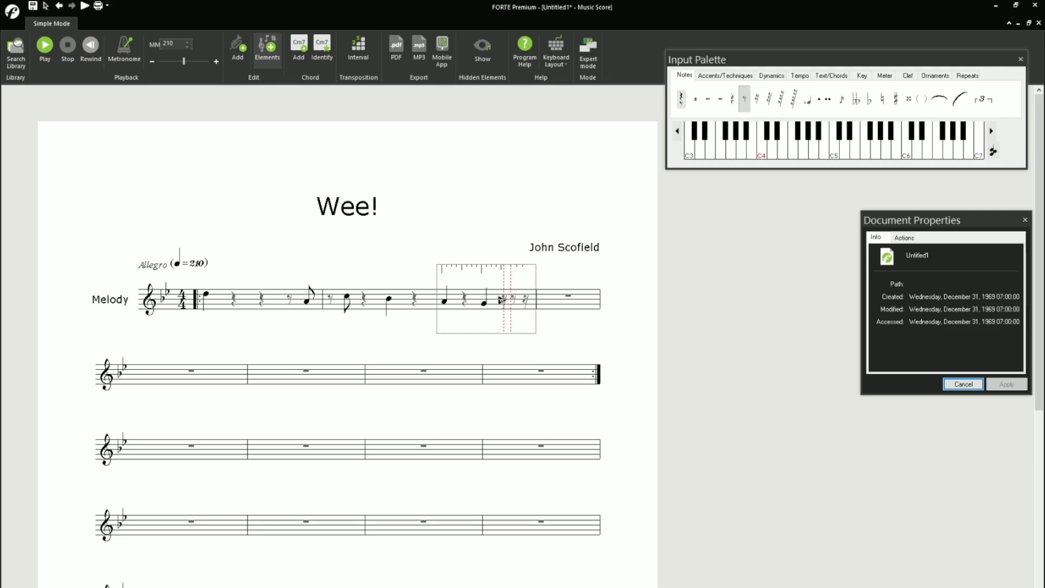
left_click(496, 299)
key("r")
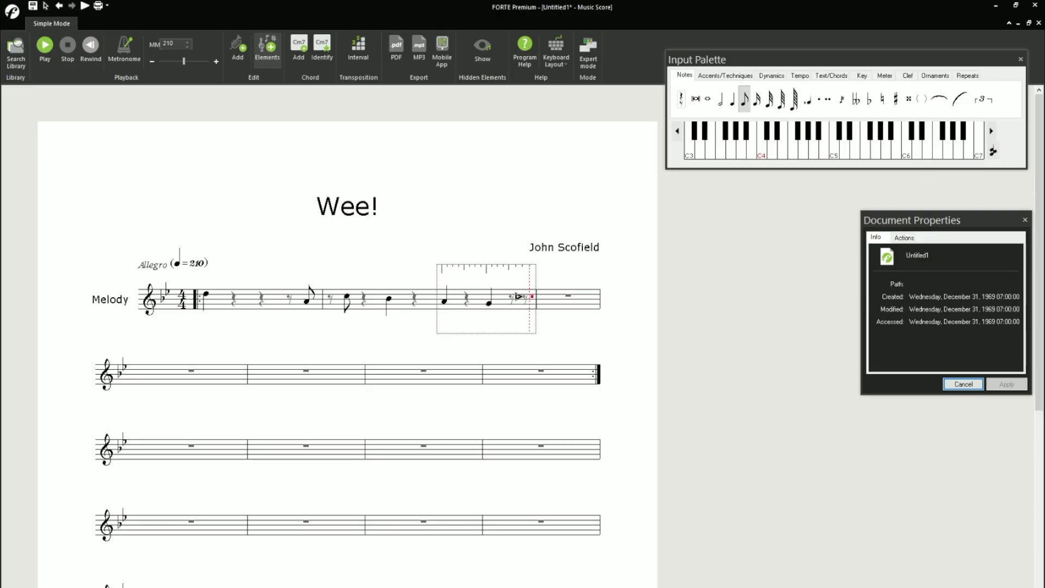
left_click(520, 305)
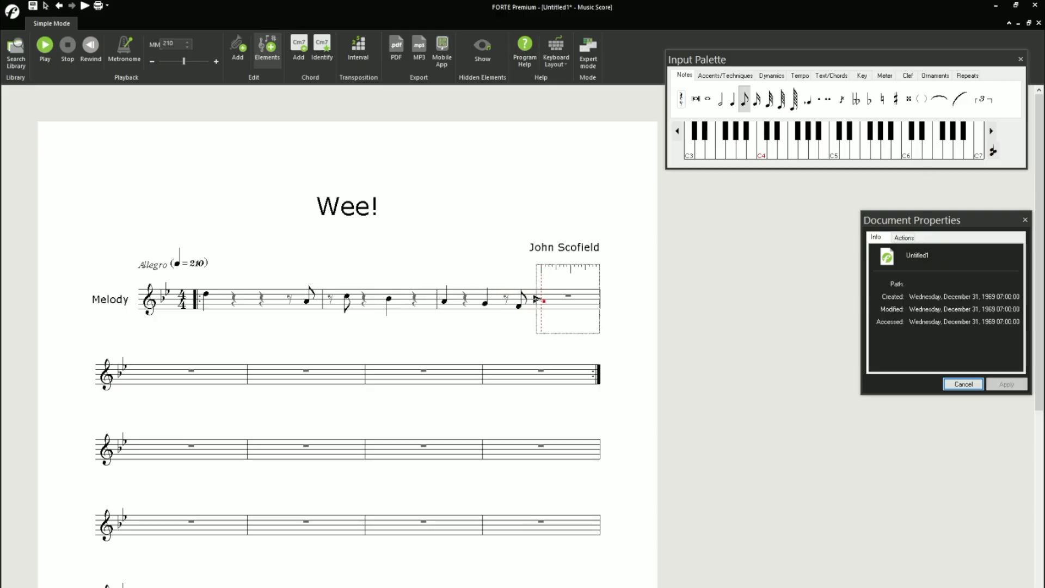
- Start measure 4 with an eighth rest and an eighth-note C, undoing any misplaced entries
left_click(537, 298)
key("ctrl+z")
key("r")
left_click(532, 299)
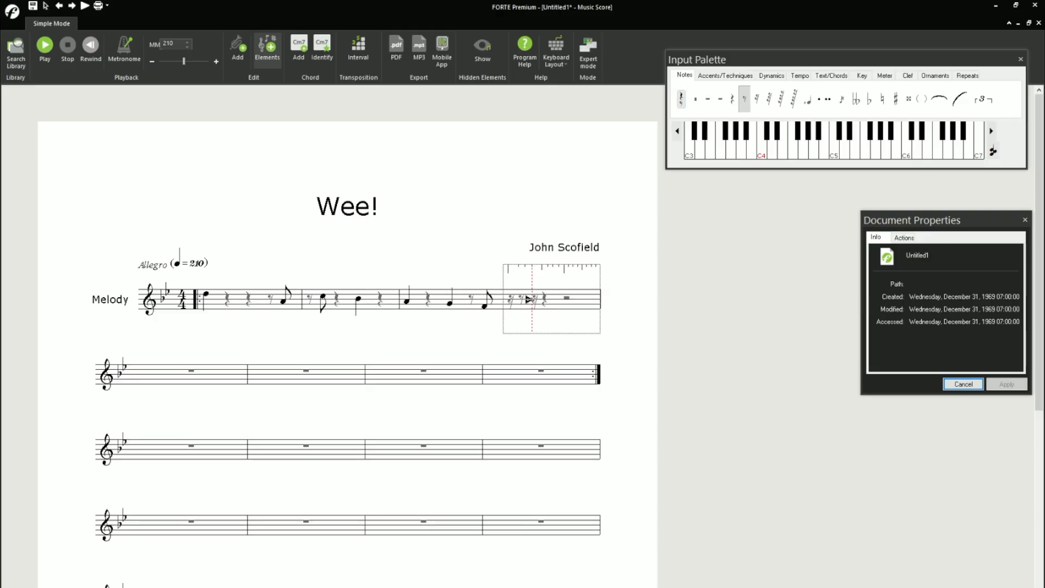
key("ctrl+z")
left_click(539, 299)
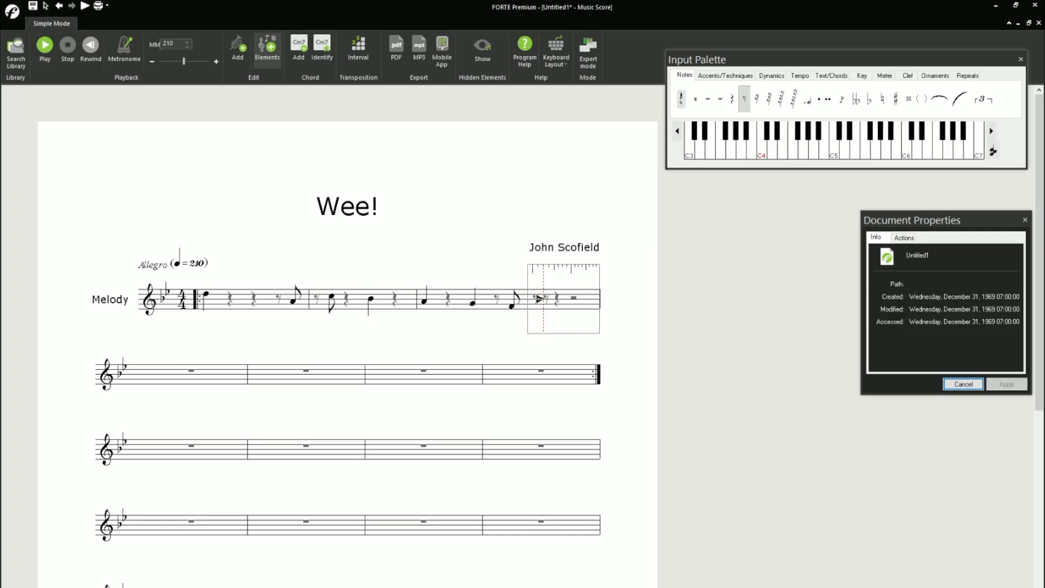
key("r")
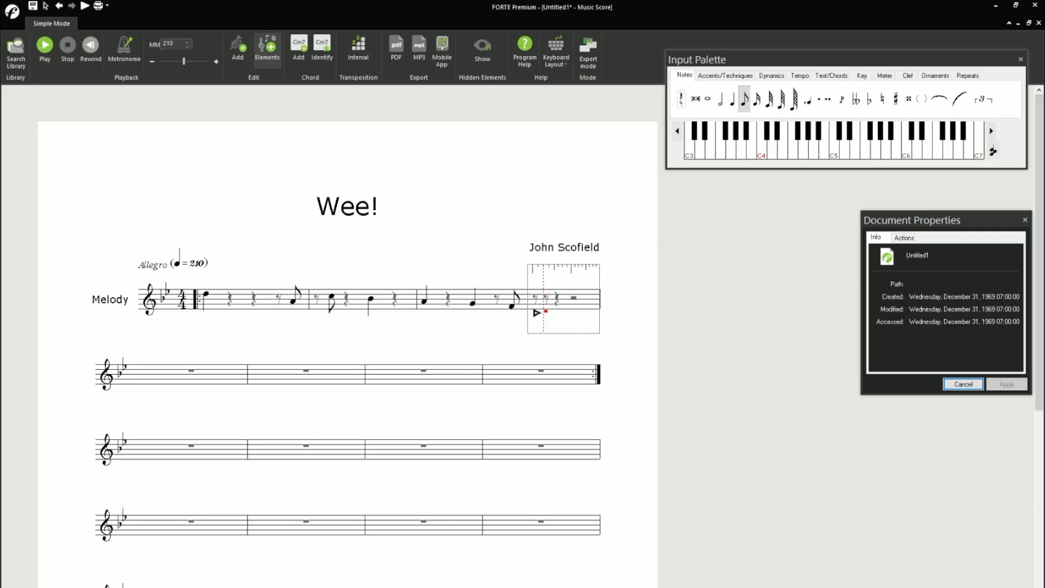
left_click(536, 312)
key("r")
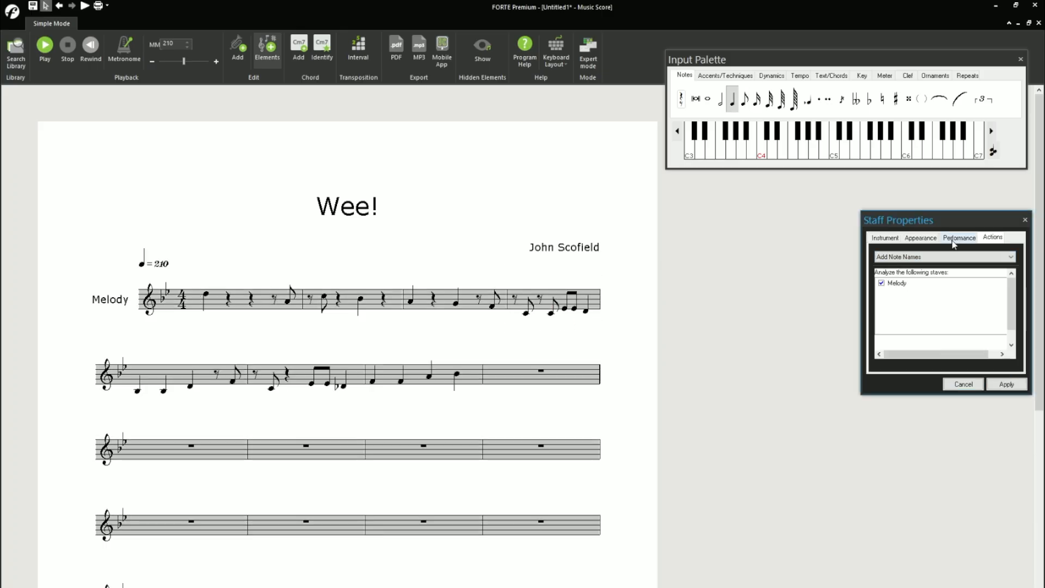
- Examine the Melody staff's appearance properties and its Add Note Names action
left_click(912, 241)
left_click(1010, 345)
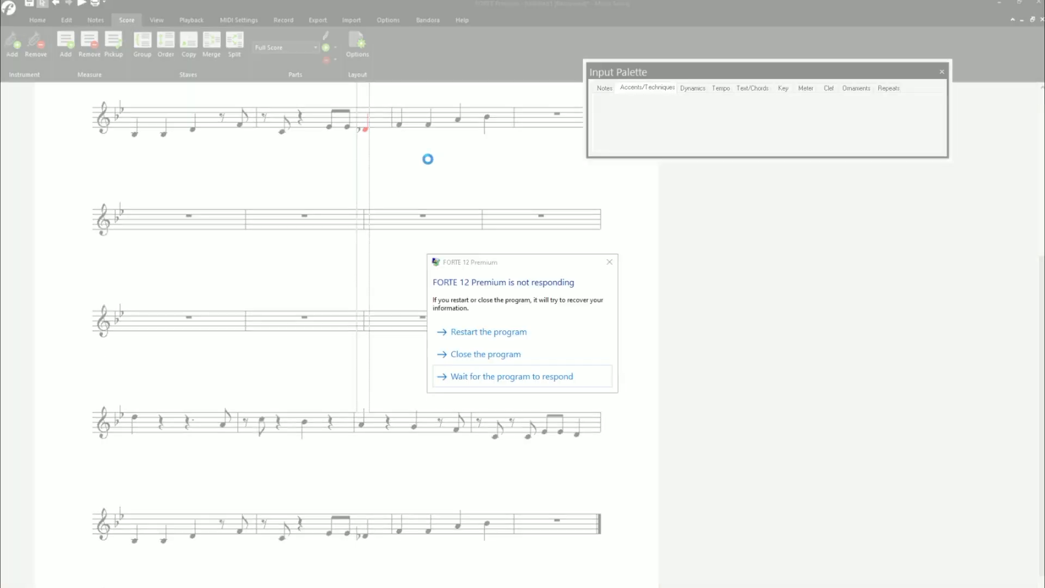
- Close the unresponsive FORTE 12 Premium program and dismiss its error dialog
left_click(480, 354)
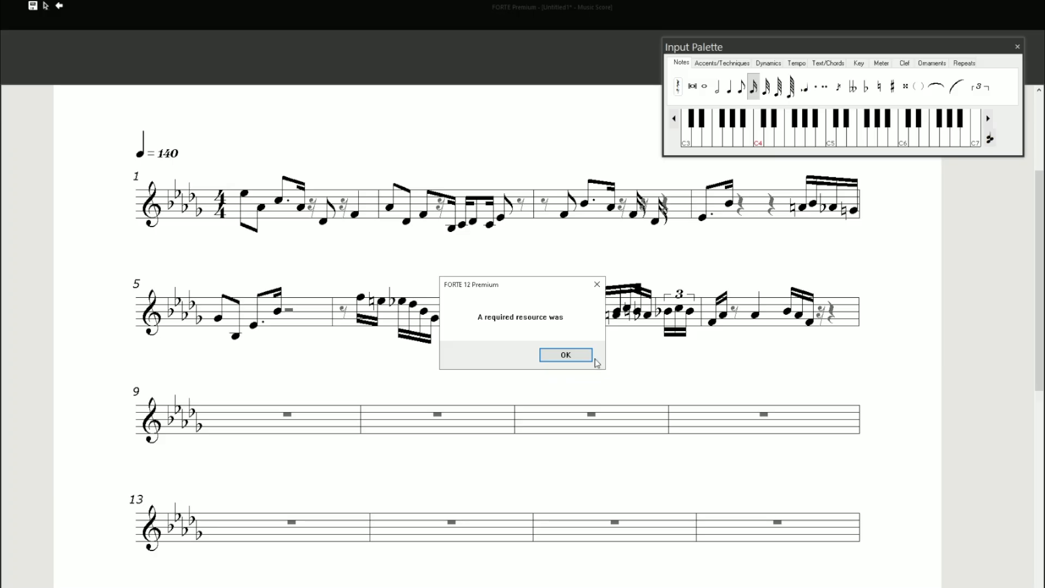
left_click(586, 355)
left_click(597, 284)
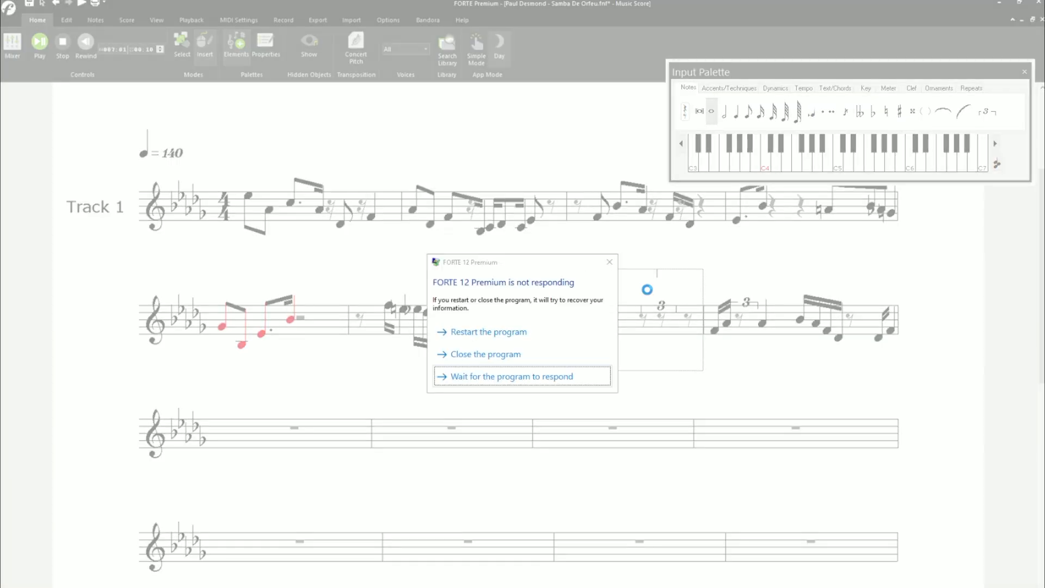
left_click(514, 357)
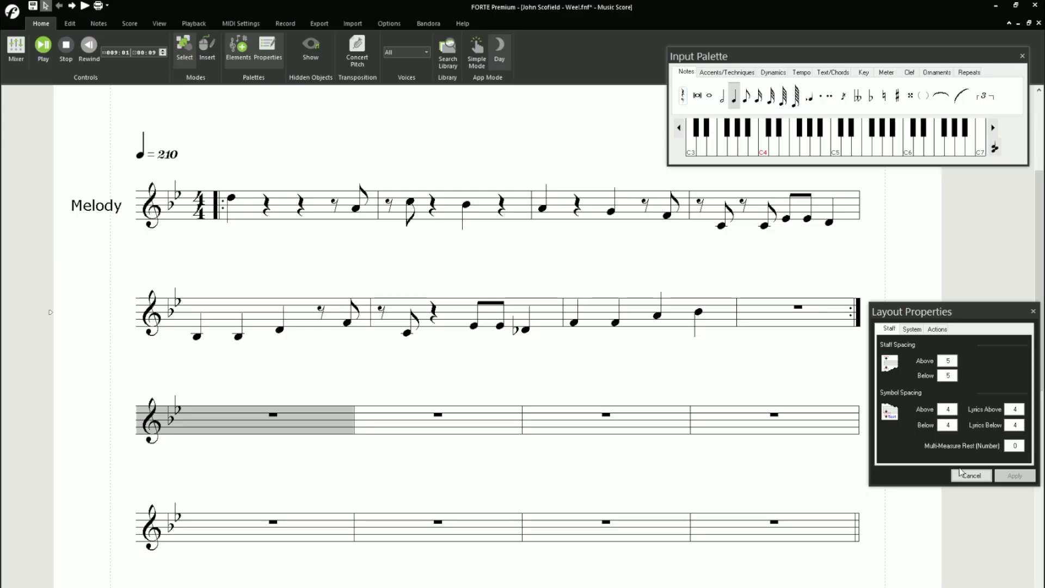
- Fill the first measure of the third system with quarter notes on the middle-line B-flat
left_click(736, 92)
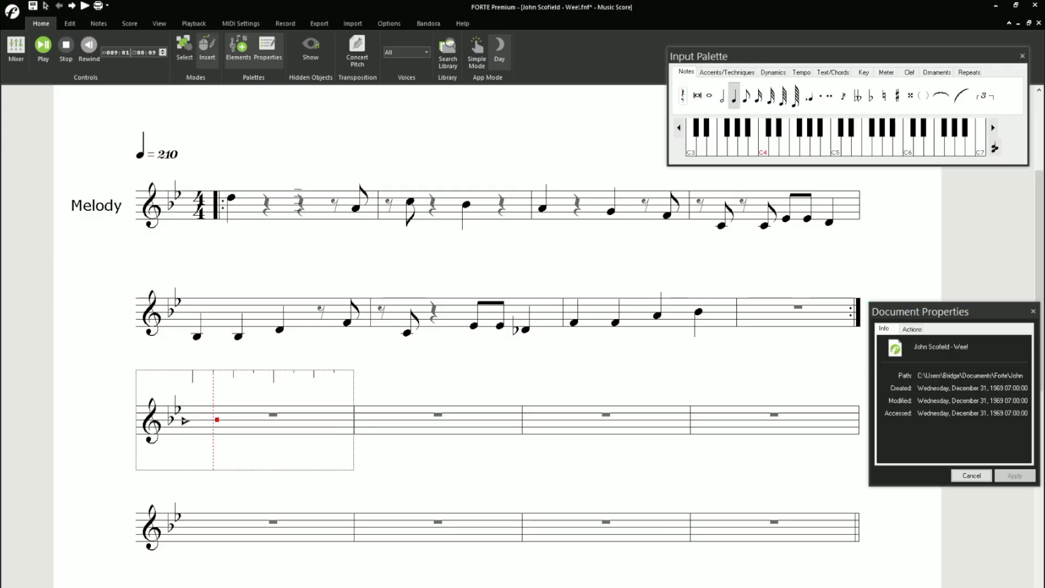
left_click(186, 420)
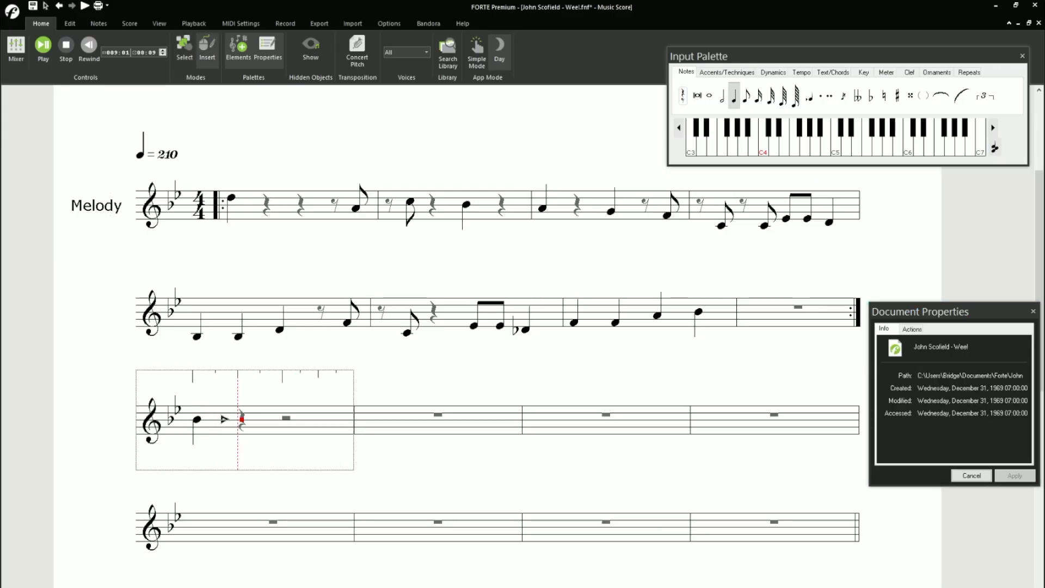
left_click(225, 419)
left_click(271, 420)
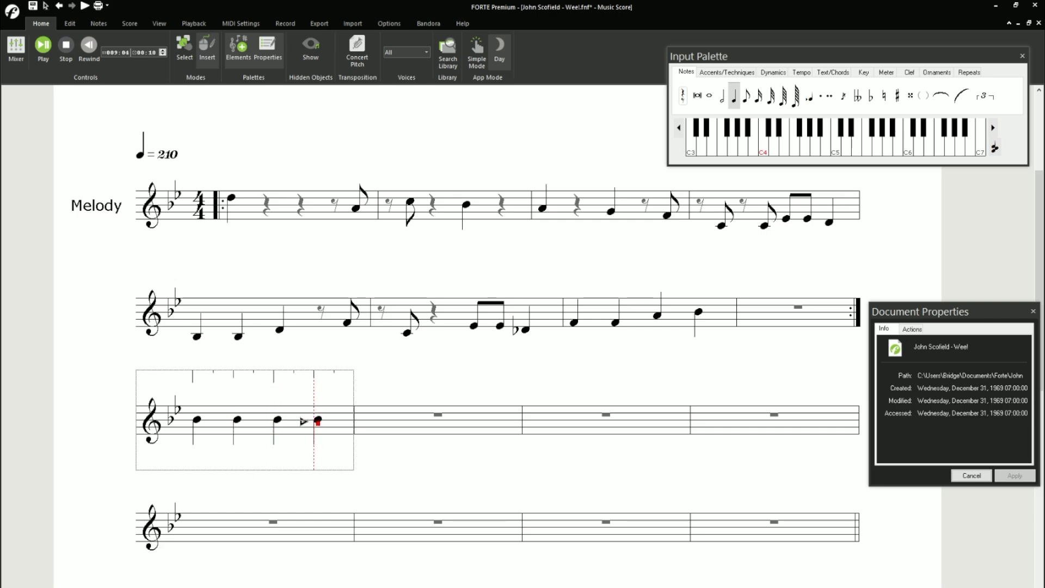
- Give the four B-flat quarter notes in the third system's first measure slash noteheads with a stem height of 0
left_click(303, 421)
key("Escape")
left_click(197, 420)
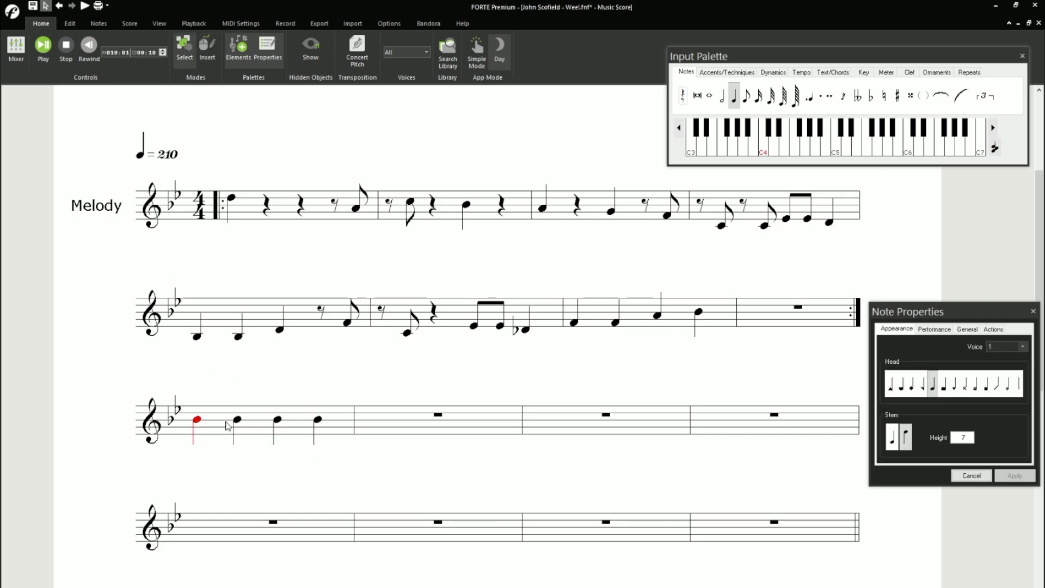
left_click(237, 419, "ctrl")
left_click(997, 387)
double_click(969, 437)
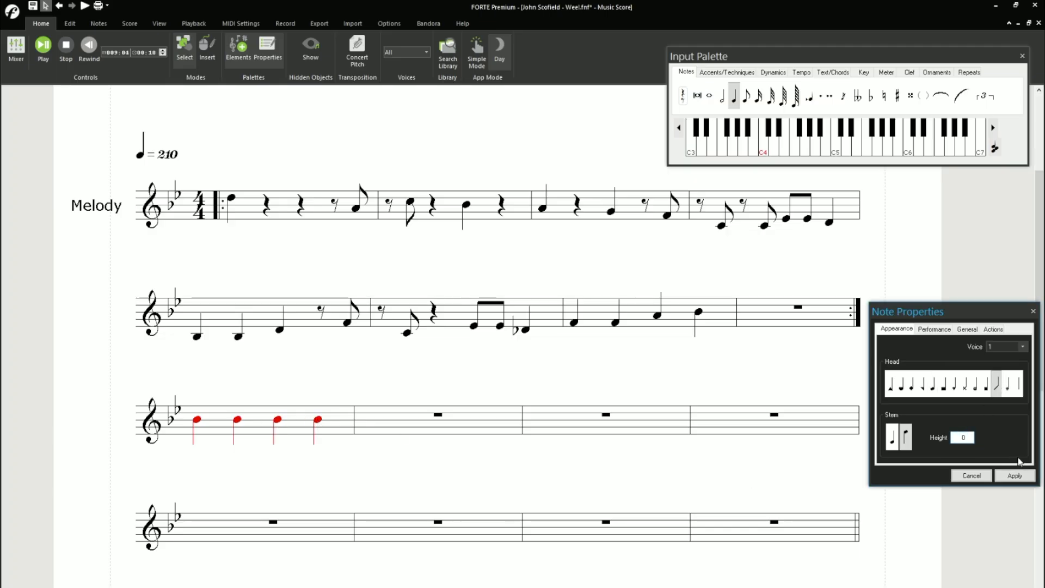
left_click(1009, 476)
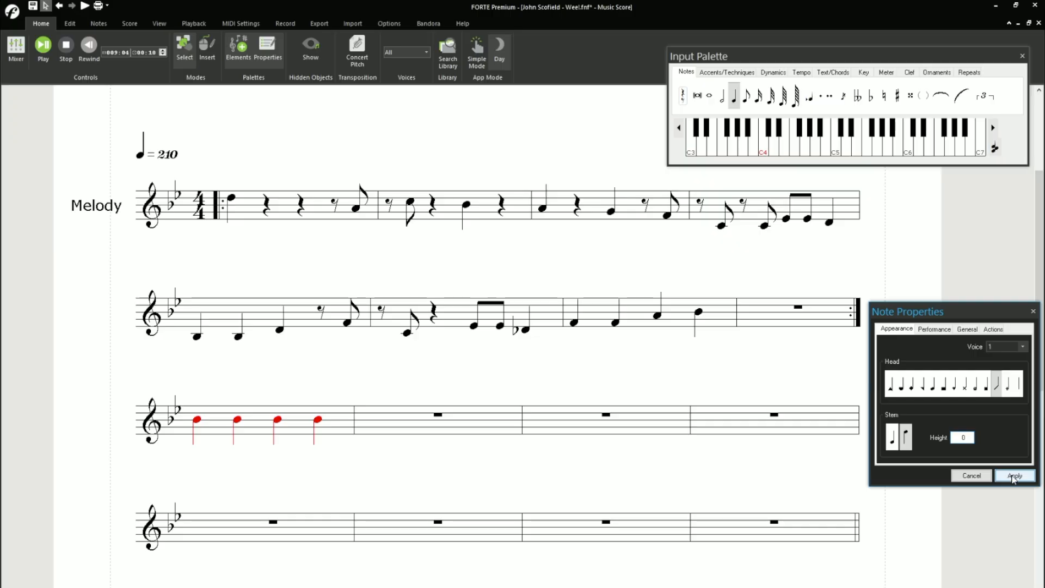
left_click(1013, 477)
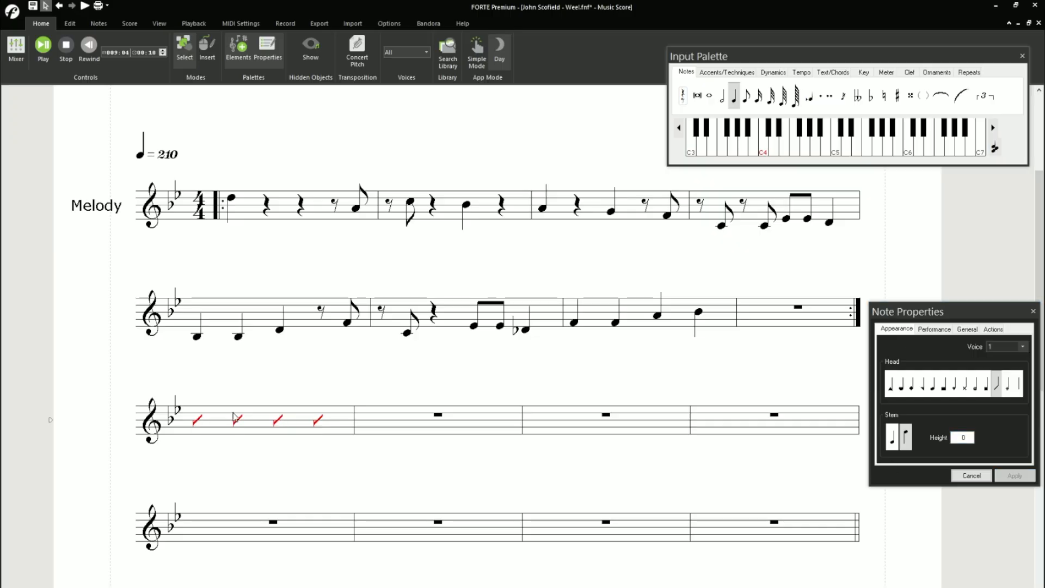
left_click(971, 475)
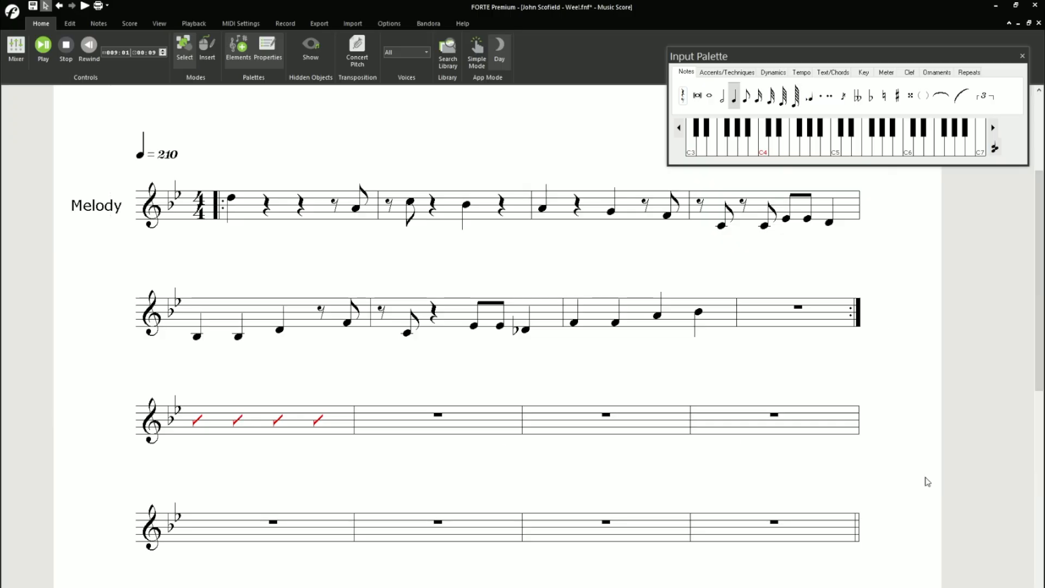
- Copy the slash measure into the remaining three measures of the third system
left_click(261, 415)
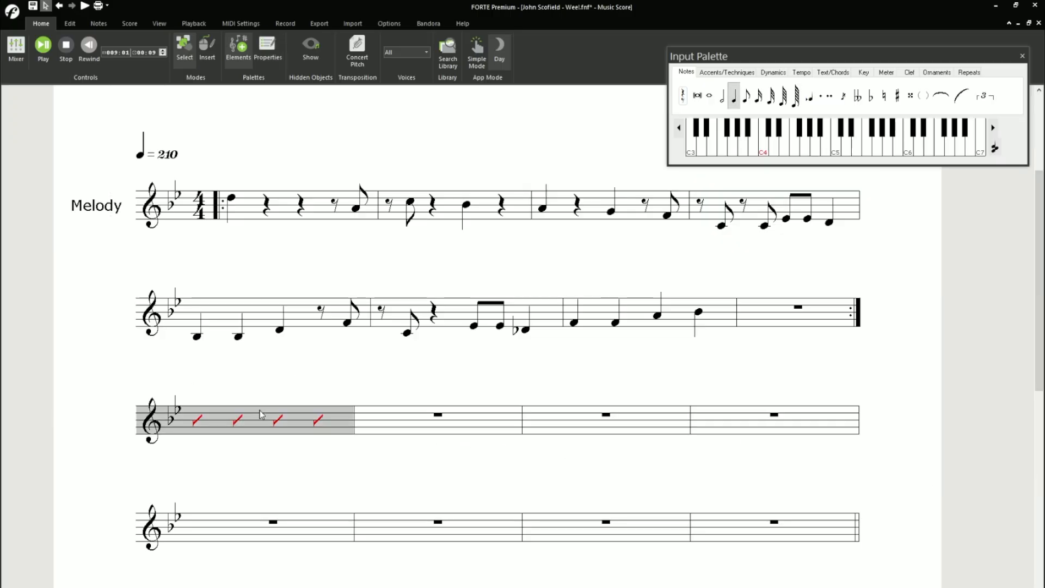
left_click(409, 418)
key("ctrl+v")
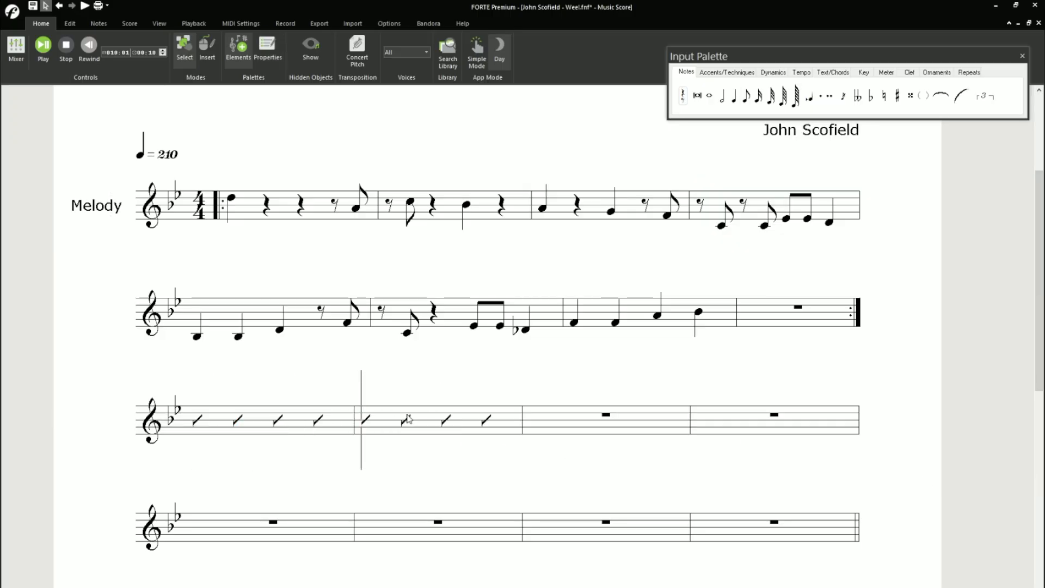
left_click(588, 431)
key("ctrl+v")
left_click(709, 426)
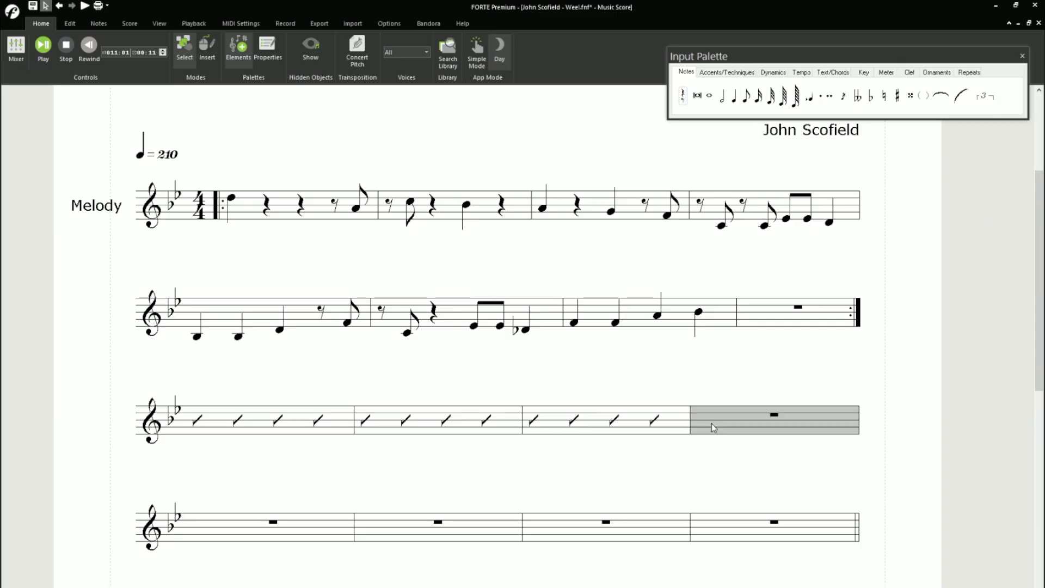
key("ctrl+v")
- Paste the slash measure into the measures of the fourth system
left_click(196, 525)
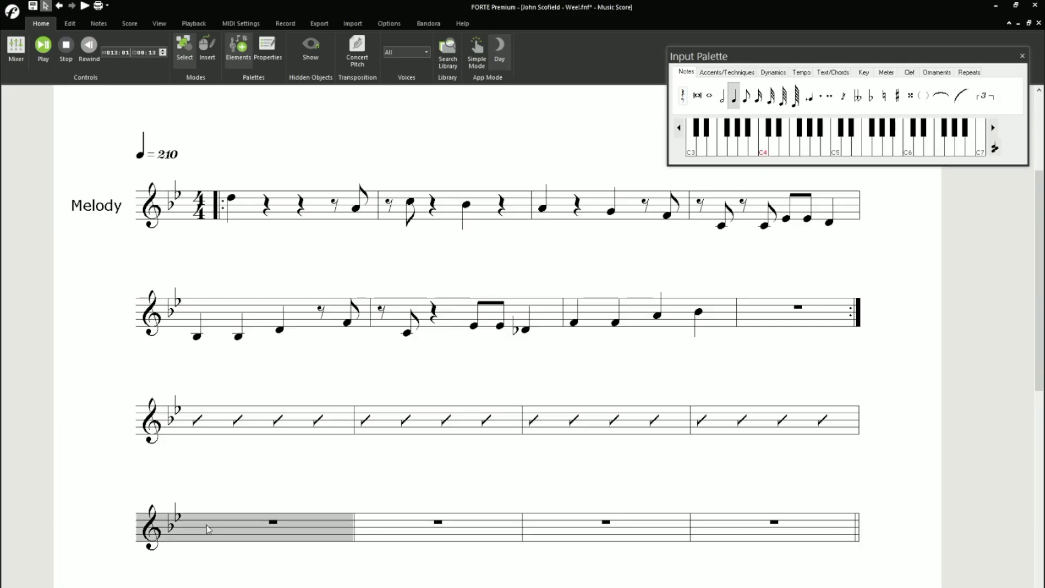
key("ctrl+v")
left_click(378, 525)
key("ctrl+v")
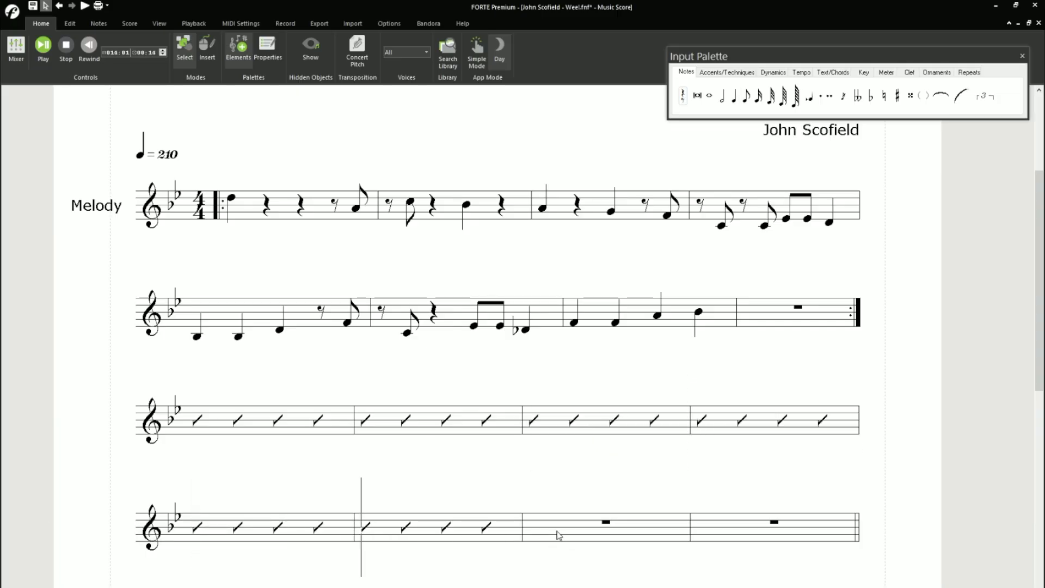
left_click(564, 539)
key("ctrl+v")
left_click(722, 539)
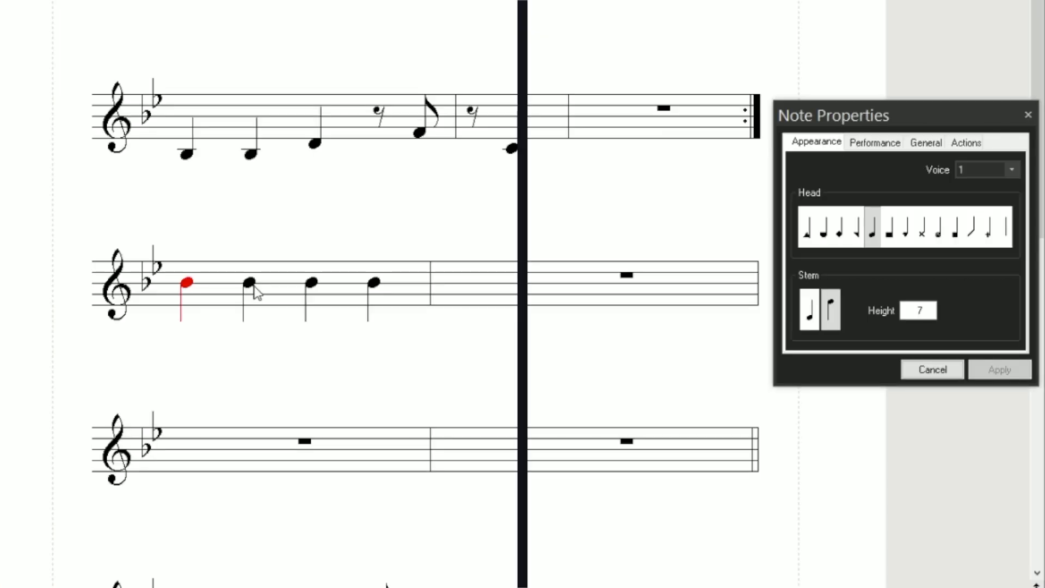
- Select the B-flat quarter notes in the measure and change them to slash heads with stem height 0
left_click(250, 287, "ctrl")
left_click(314, 287, "ctrl")
left_click(374, 285, "ctrl")
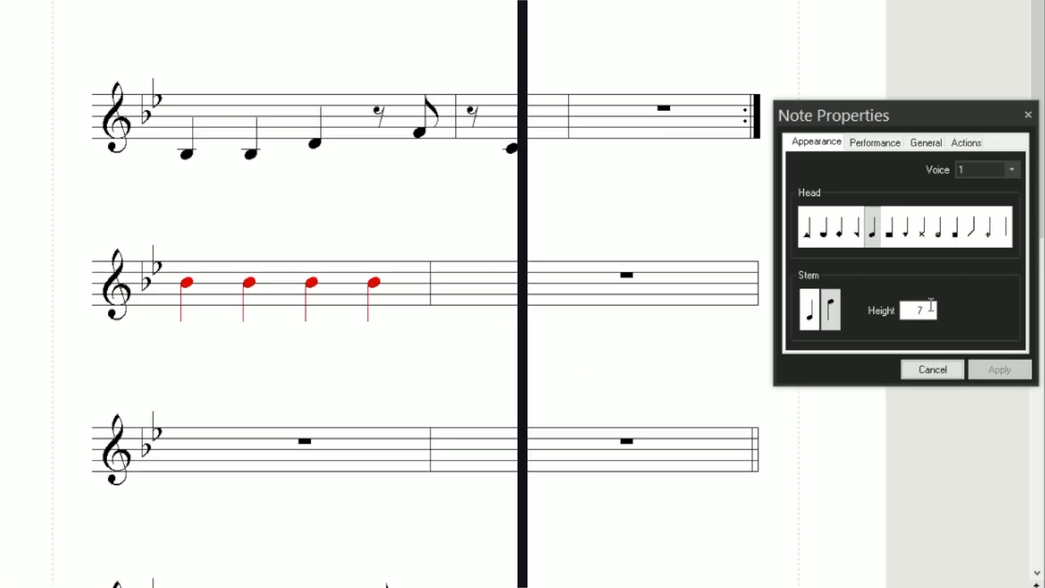
left_click(972, 226)
double_click(932, 309)
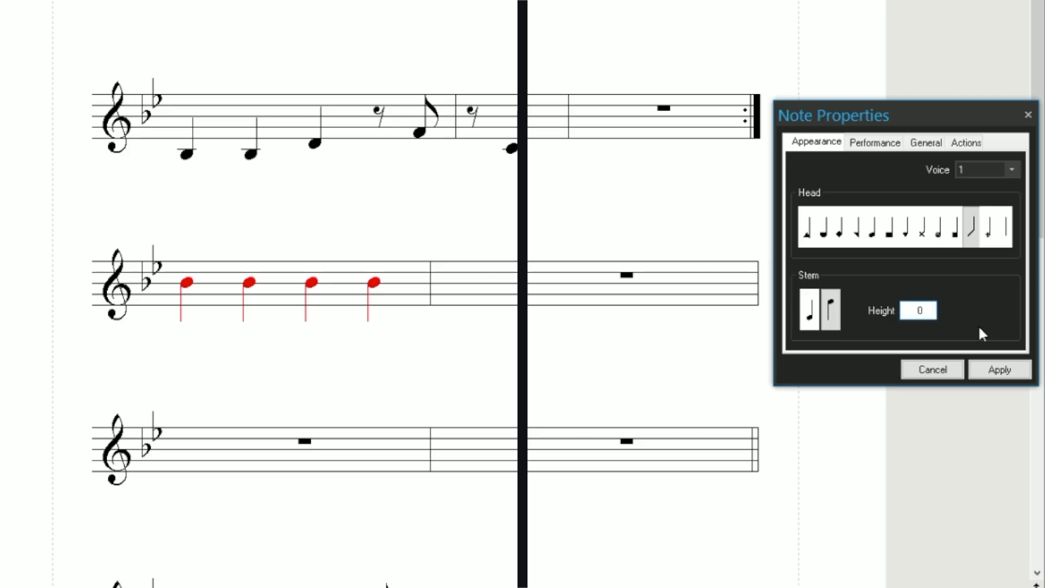
left_click(995, 375)
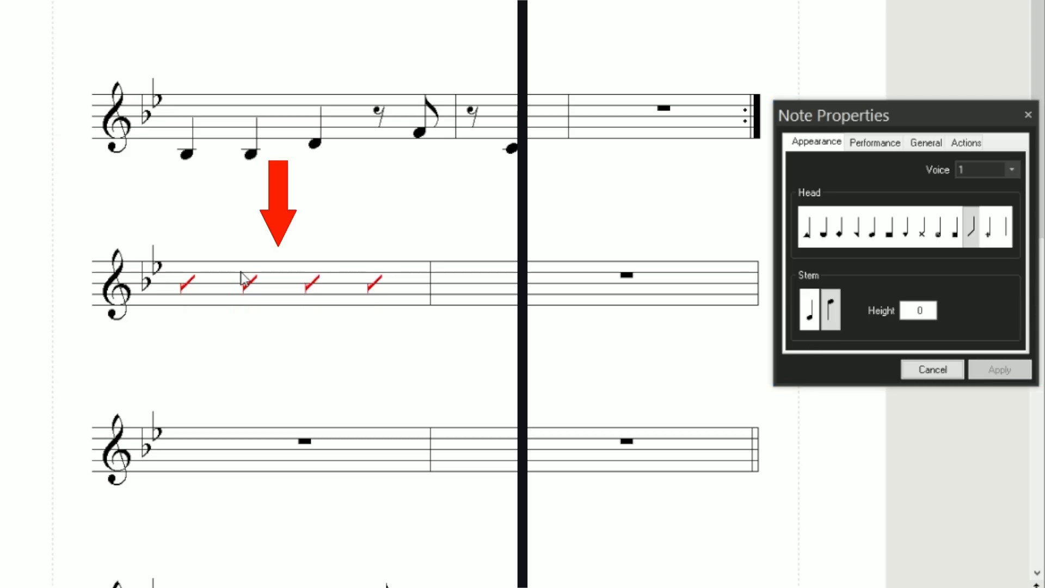
left_click(932, 369)
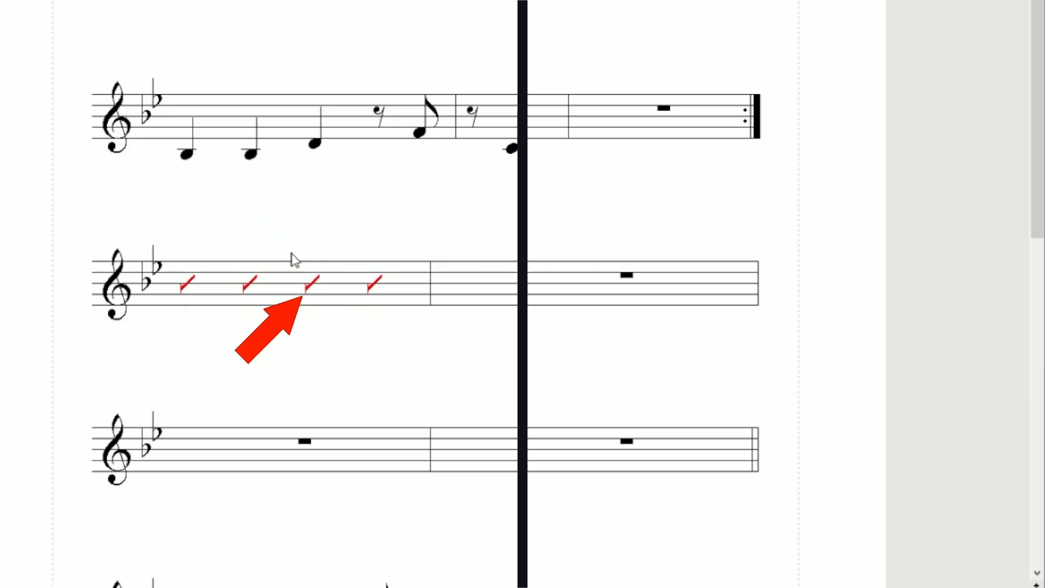
- Copy the measure of slashes into the measure beside it
left_click(284, 268)
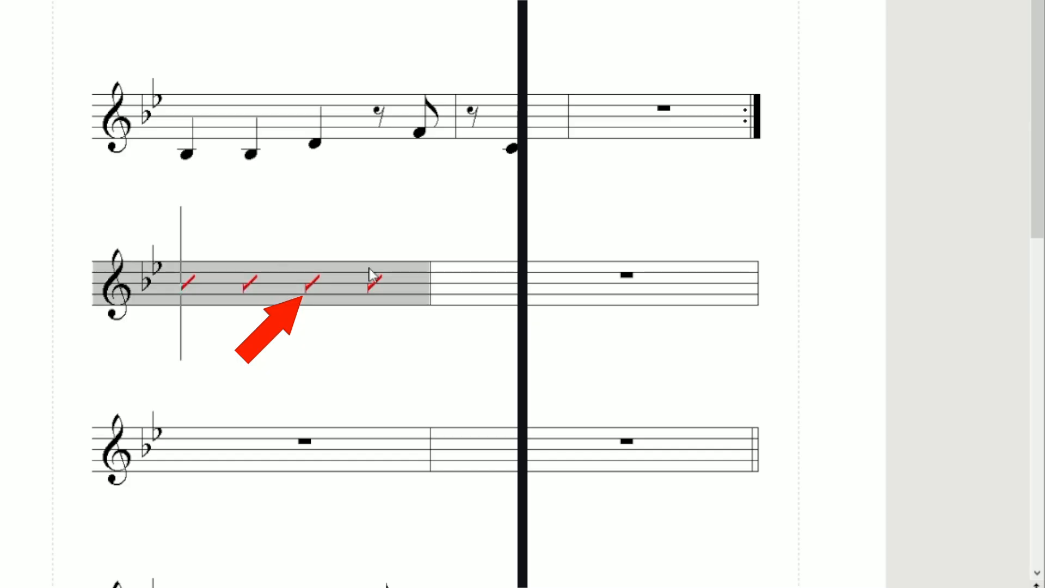
left_click(512, 274)
key("ctrl+v")
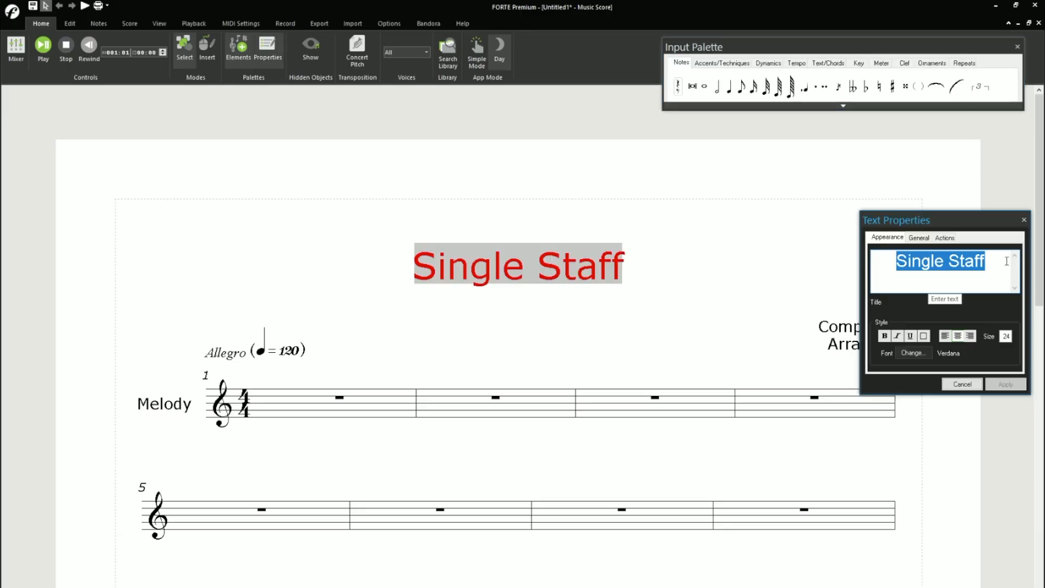
- Title the new score "Samba De Orfeu" and set its tempo to 140
type("Samba De Orfeu14")
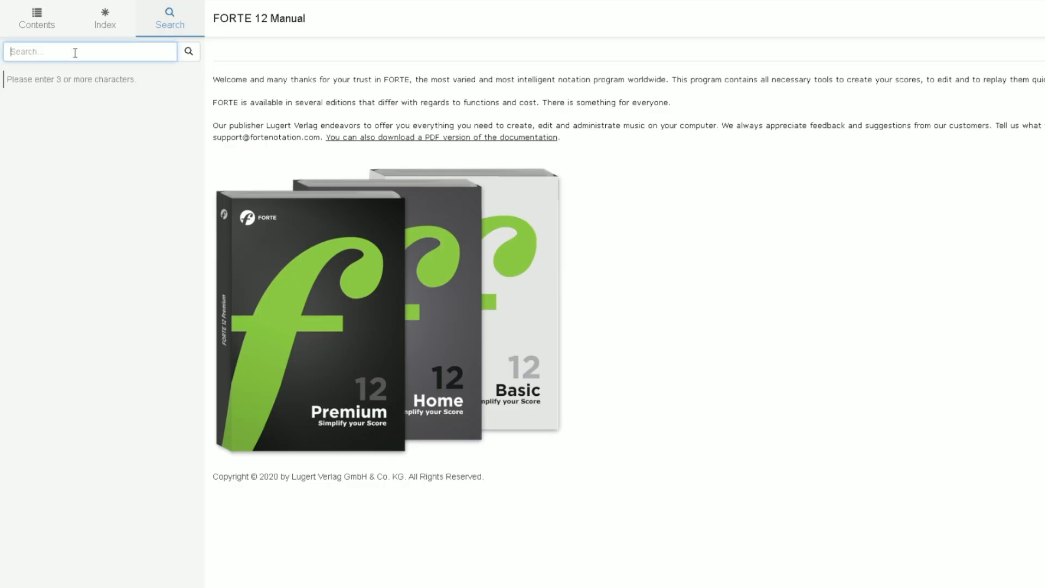
- Search the FORTE 12 Manual for "Slash" and look through the Google results for "Forte Slash Notation"
type("Slash")
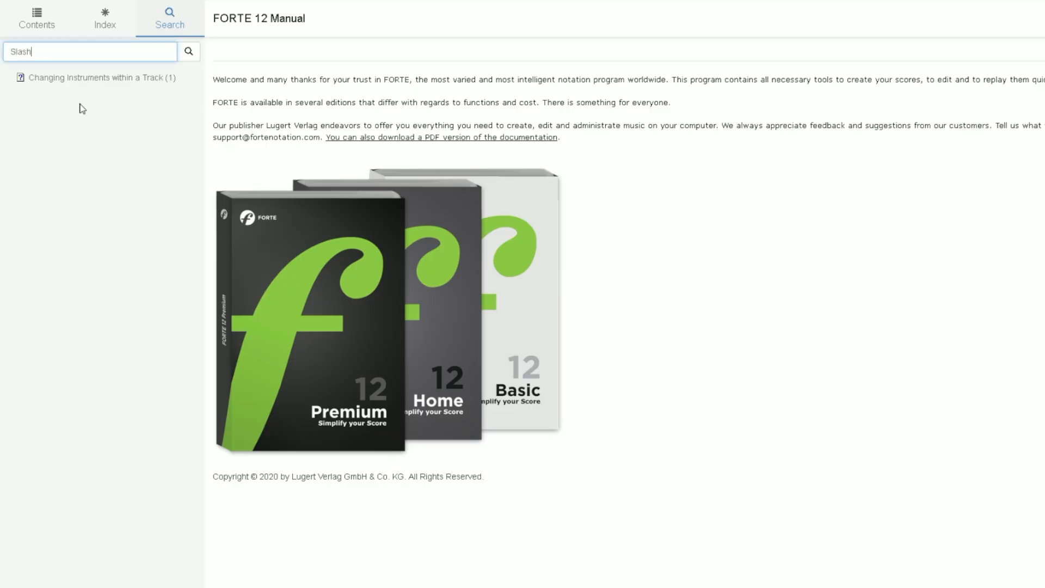
left_click(83, 77)
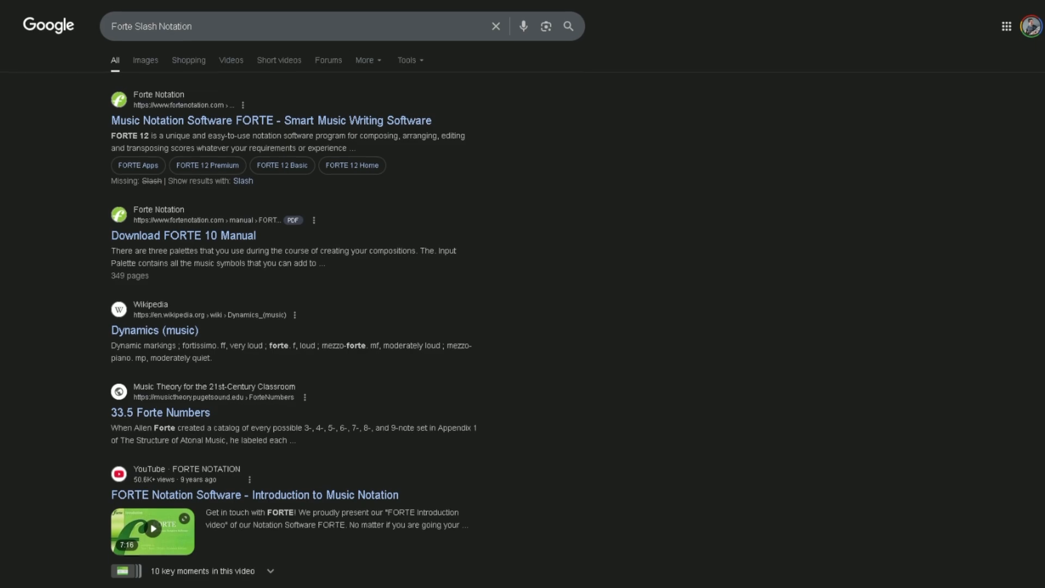
scroll(523, 304, "down", 3)
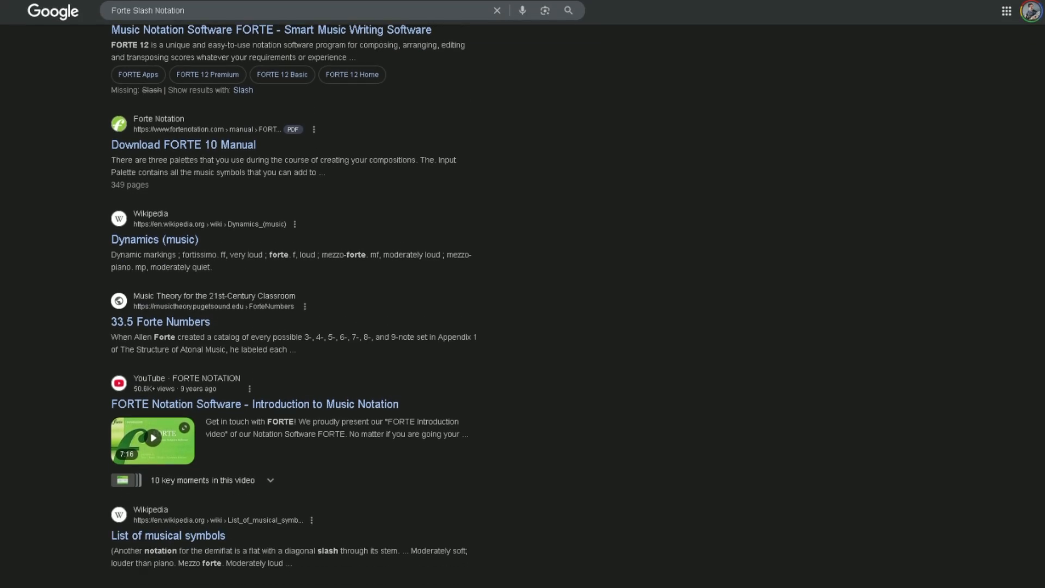
scroll(522, 305, "down", 3)
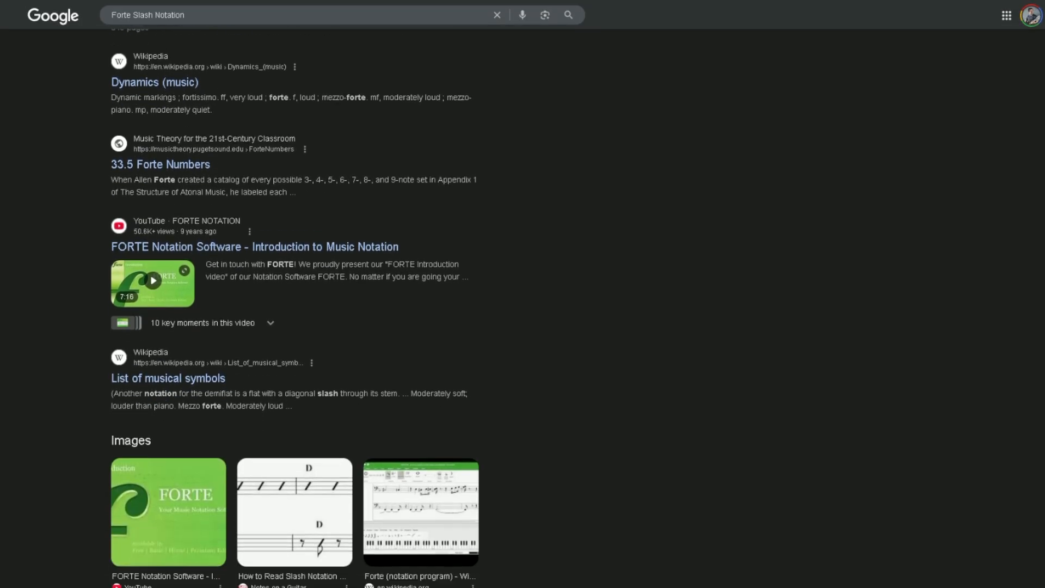
scroll(523, 305, "down", 3)
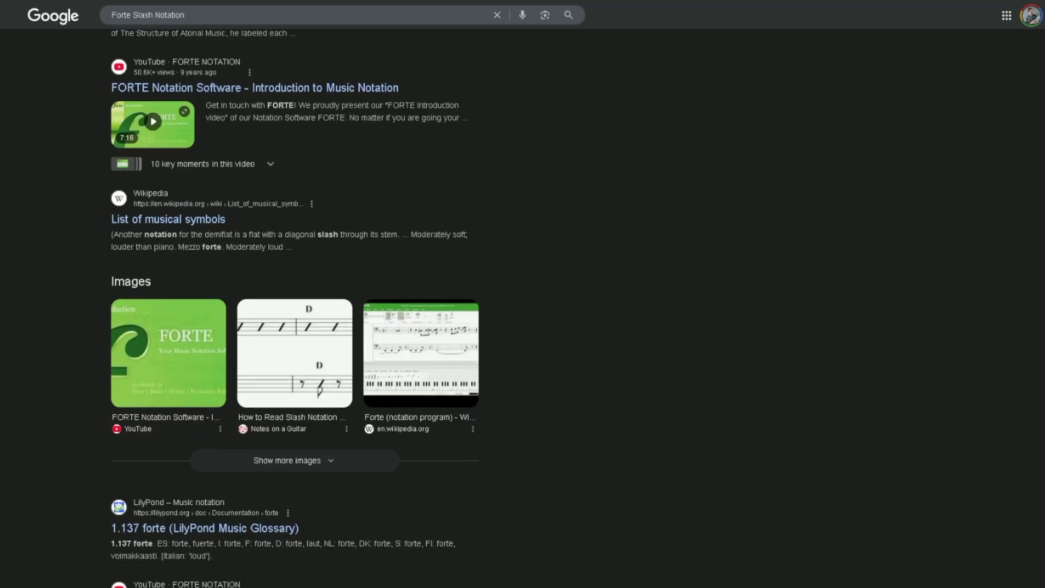
scroll(522, 305, "down", 3)
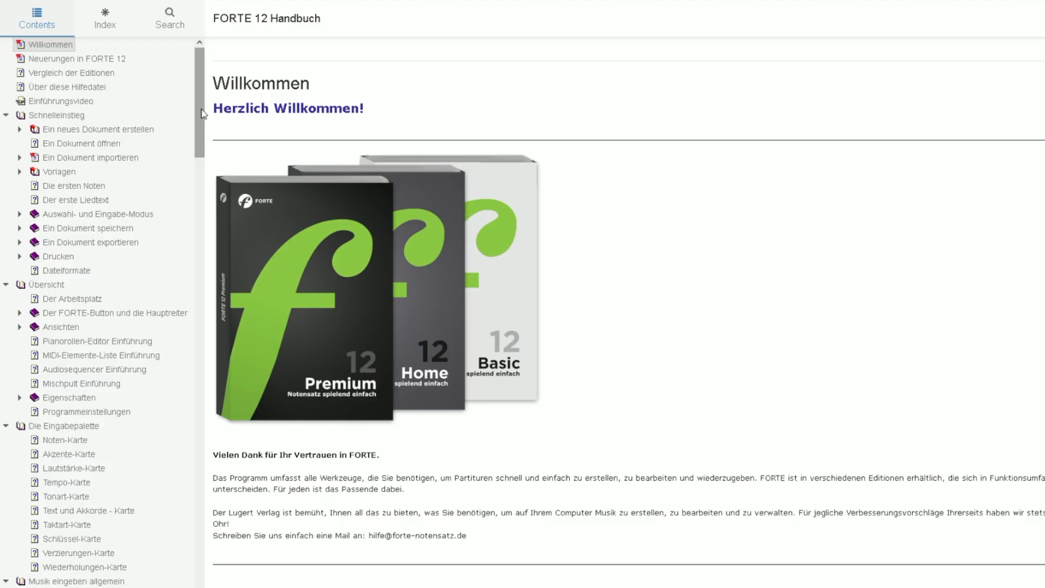
- Browse the German FORTE 12 Handbuch, including the Tonartbezeichnungen, Bewegen (Noten verschieben) and Vorzeichen-Eigenschaften topics
left_click_drag(197, 104, 164, 224)
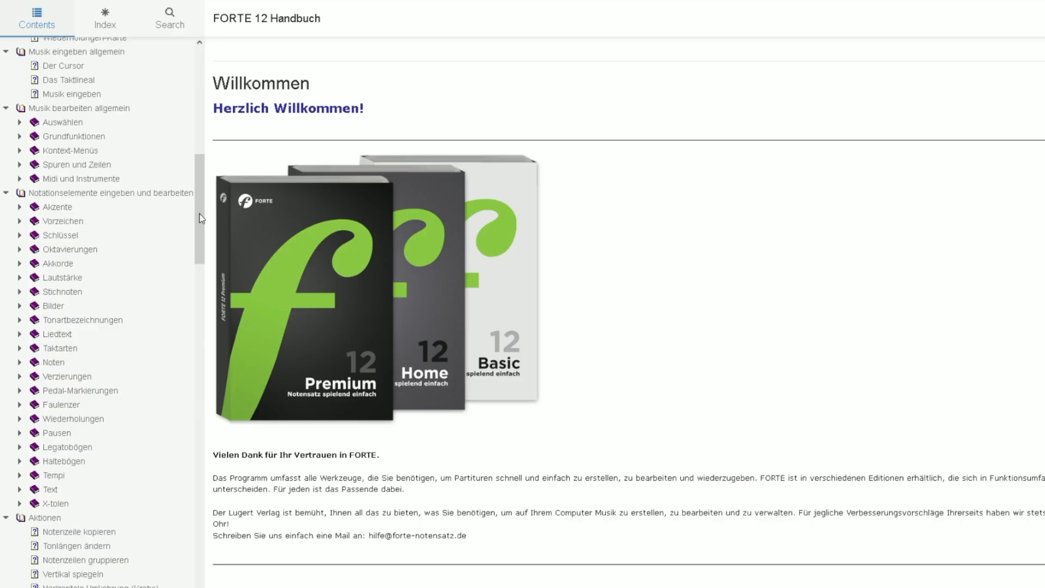
left_click(61, 321)
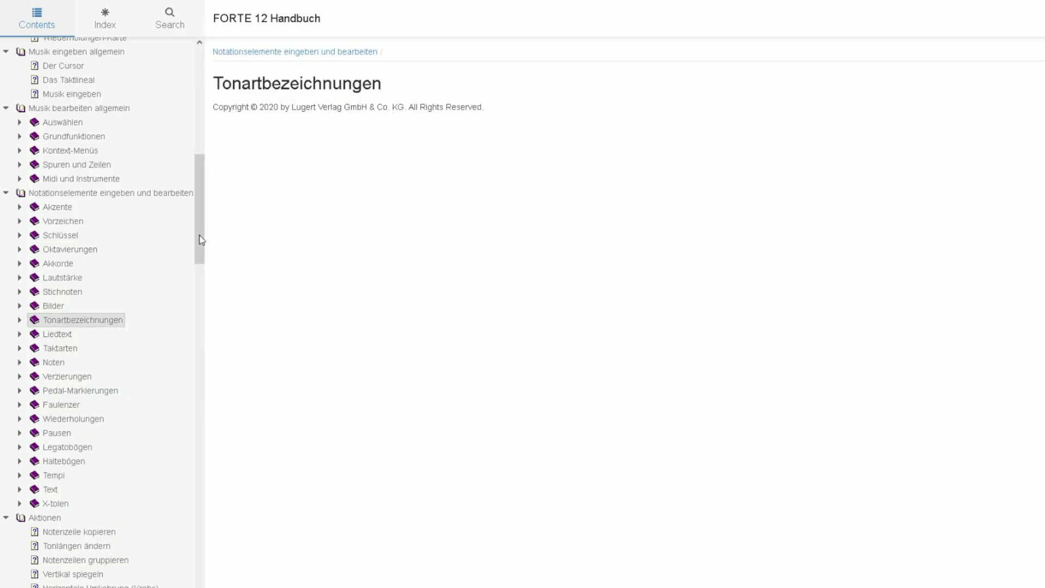
left_click_drag(205, 248, 191, 289)
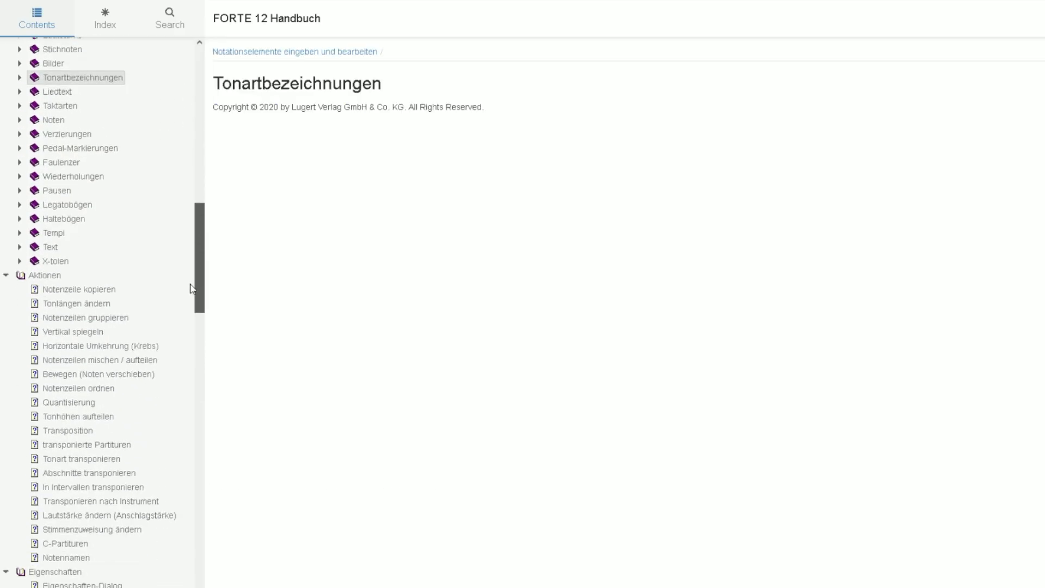
left_click(89, 377)
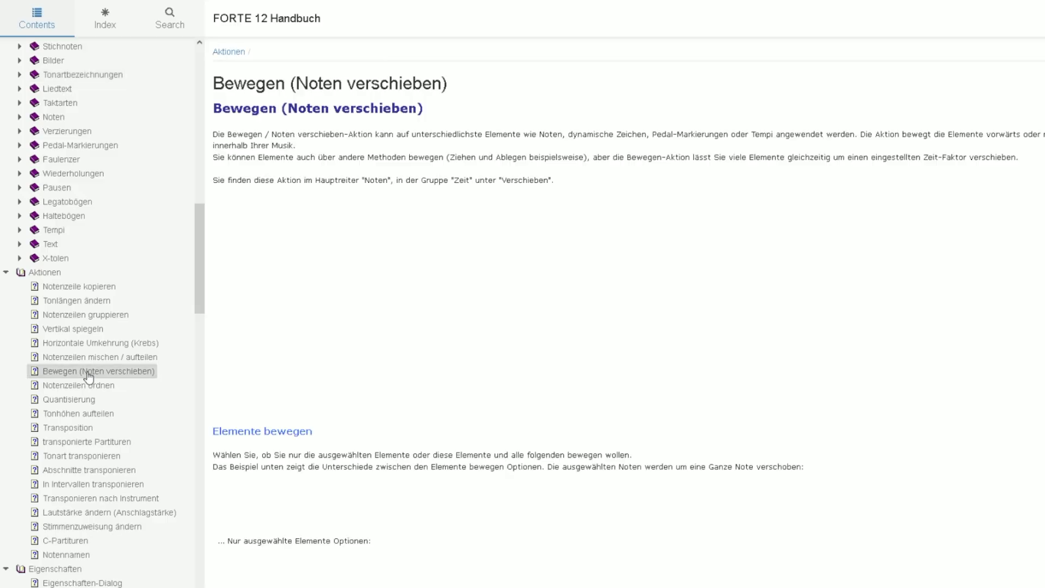
scroll(88, 375, "down", 5)
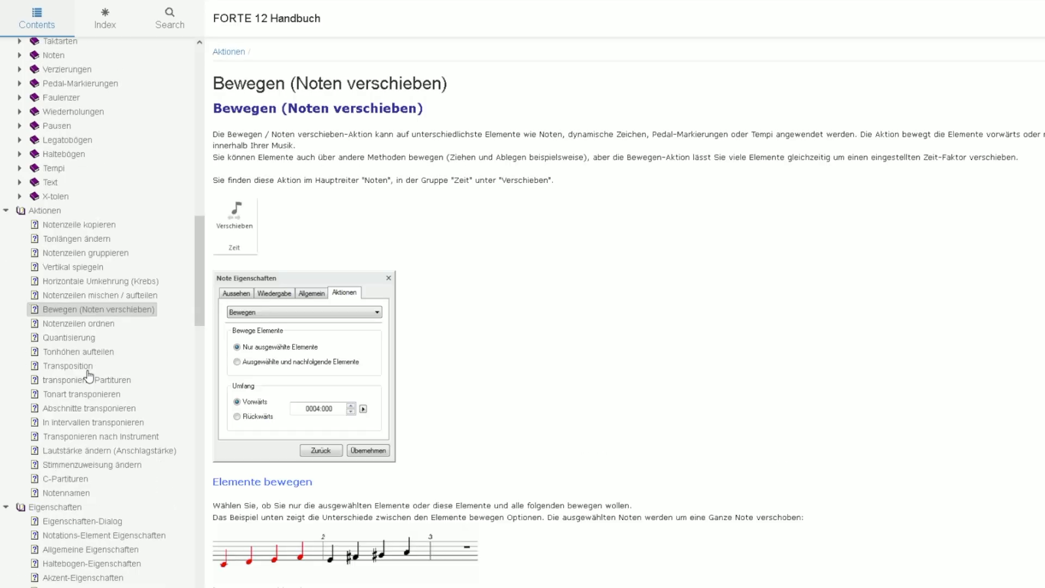
left_click(89, 375)
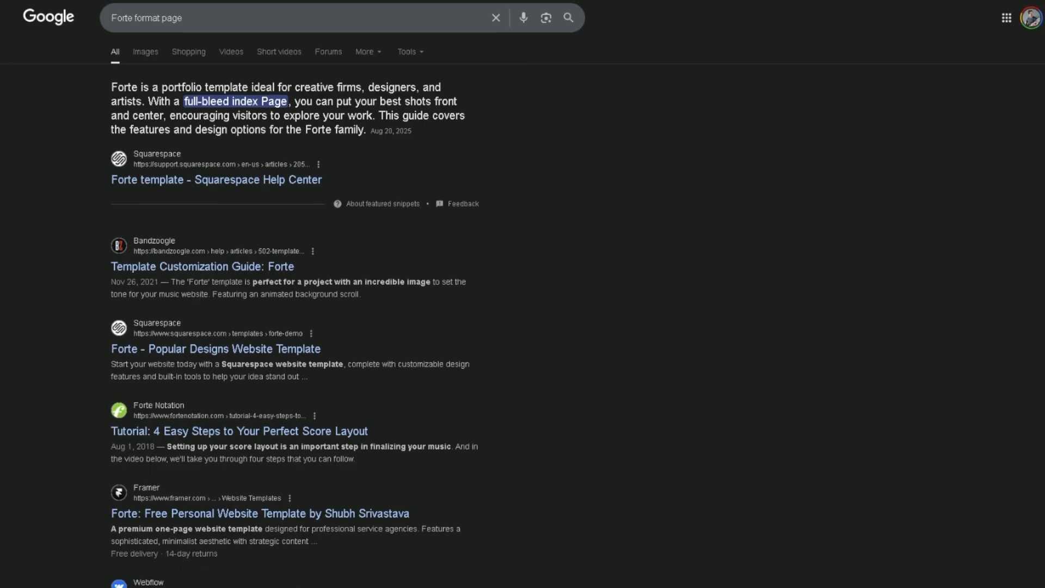
- Look through the Google results for "Forte format page" for score layout help
scroll(522, 294, "down", 5)
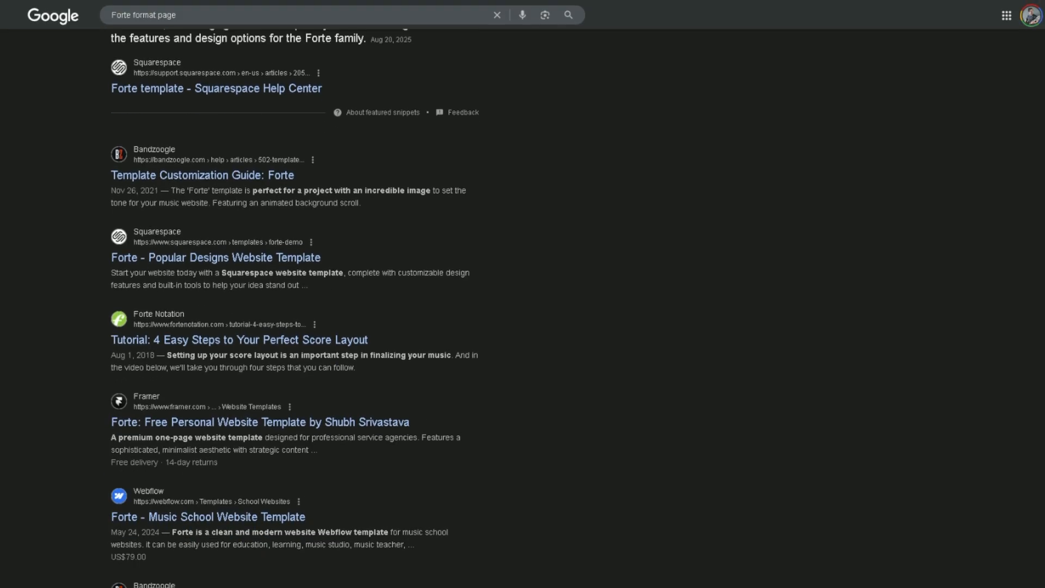
scroll(522, 294, "down", 5)
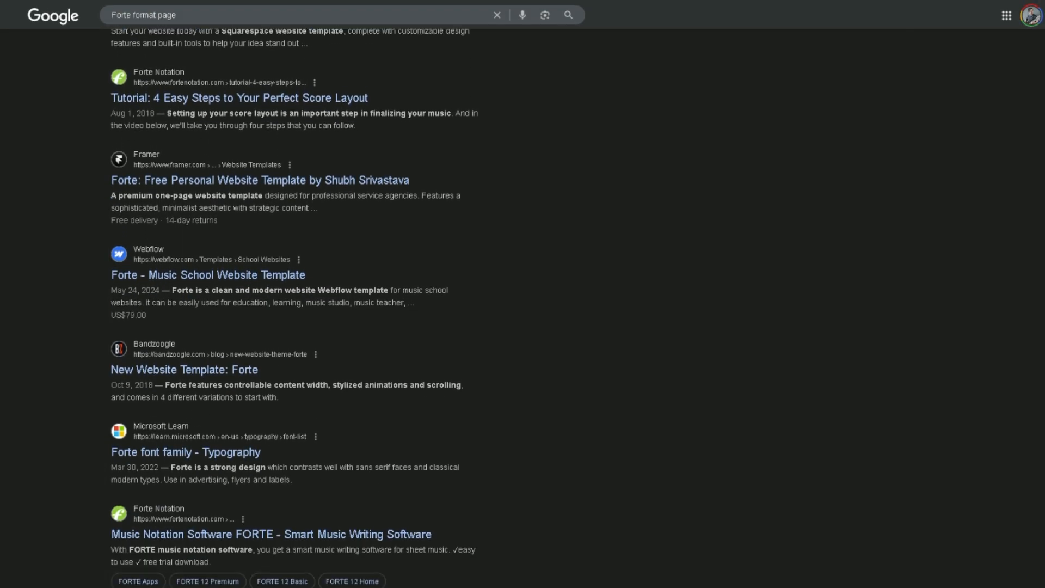
scroll(522, 294, "up", 7)
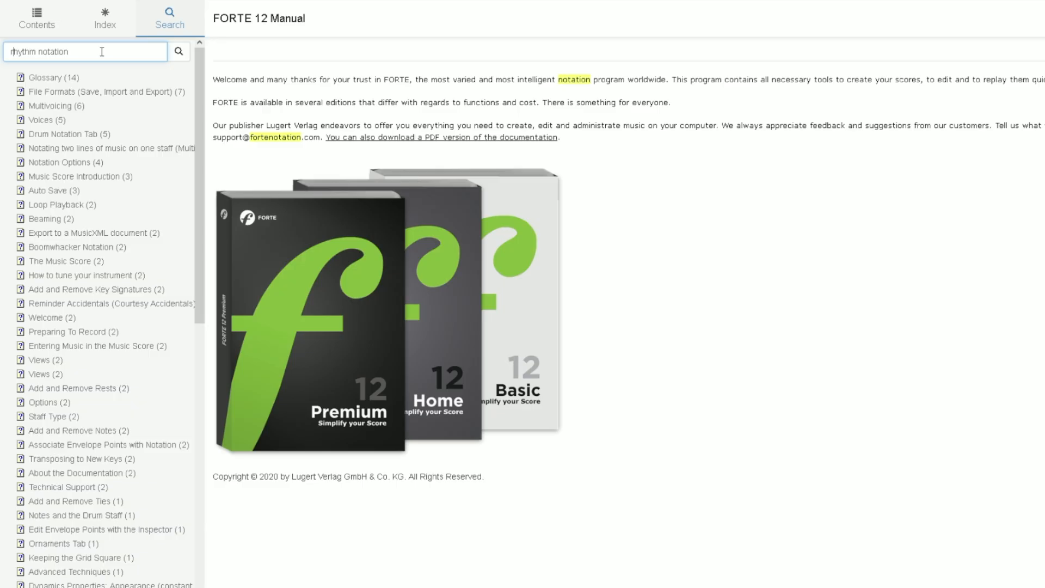
- Search the FORTE 12 Manual for "stave groups"
left_click_drag(102, 52, 3, 51)
type("stave groups")
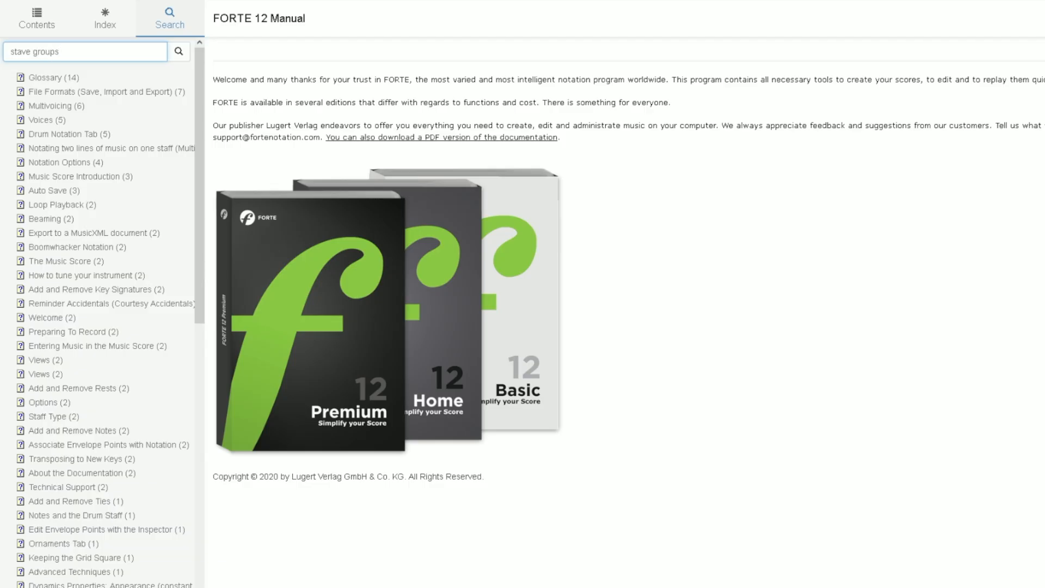
key("Return")
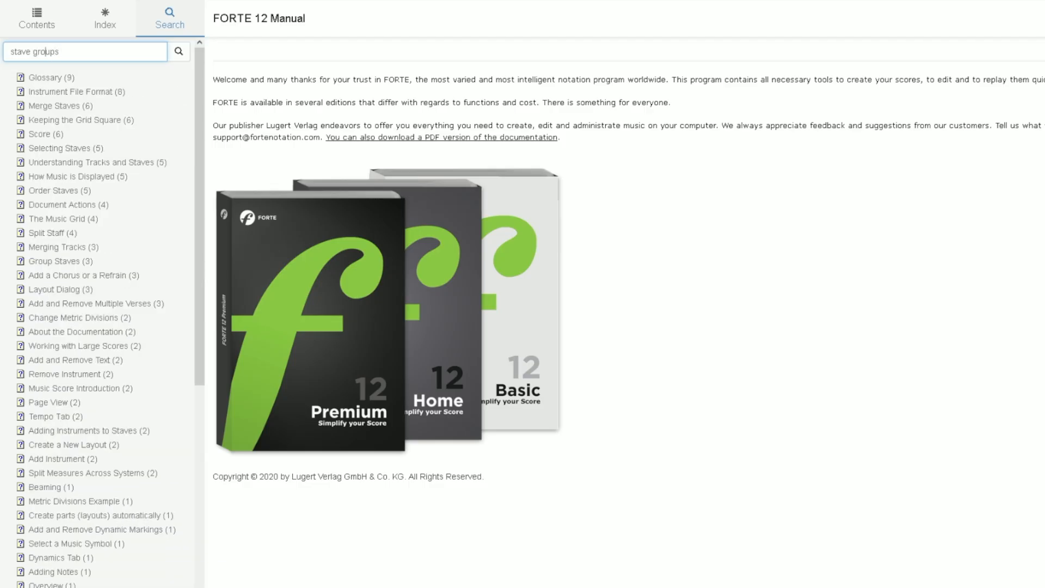
- Search the FORTE 12 Manual for "staff groups"
key("BackSpace")
key("BackSpace")
type("ff")
key("Return")
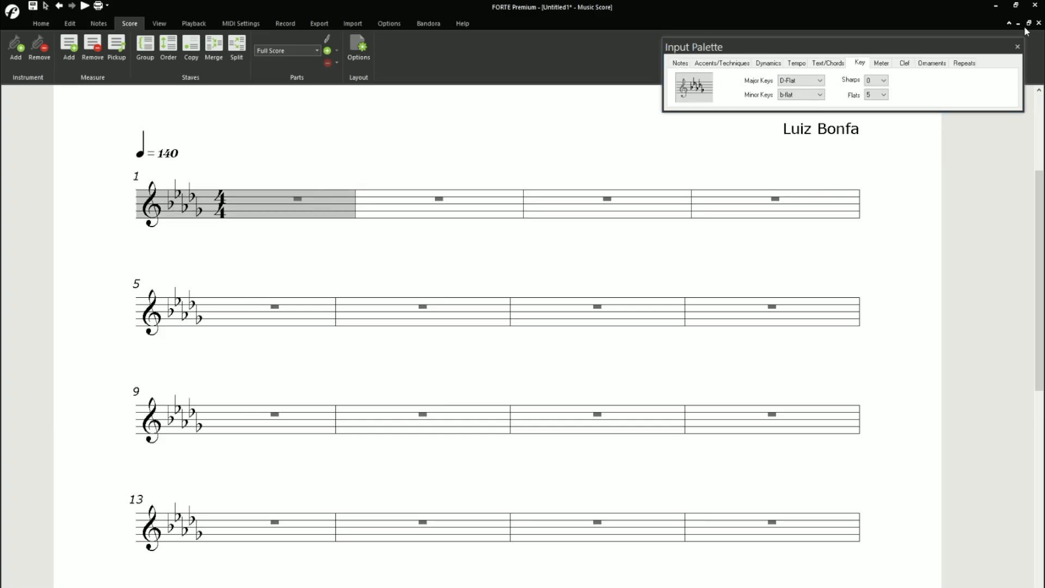
- Fill the first two beats of measure 1 with eighth notes E-flat and A-flat, a dotted-eighth C and a sixteenth A-flat
left_click(243, 194)
left_click(270, 207)
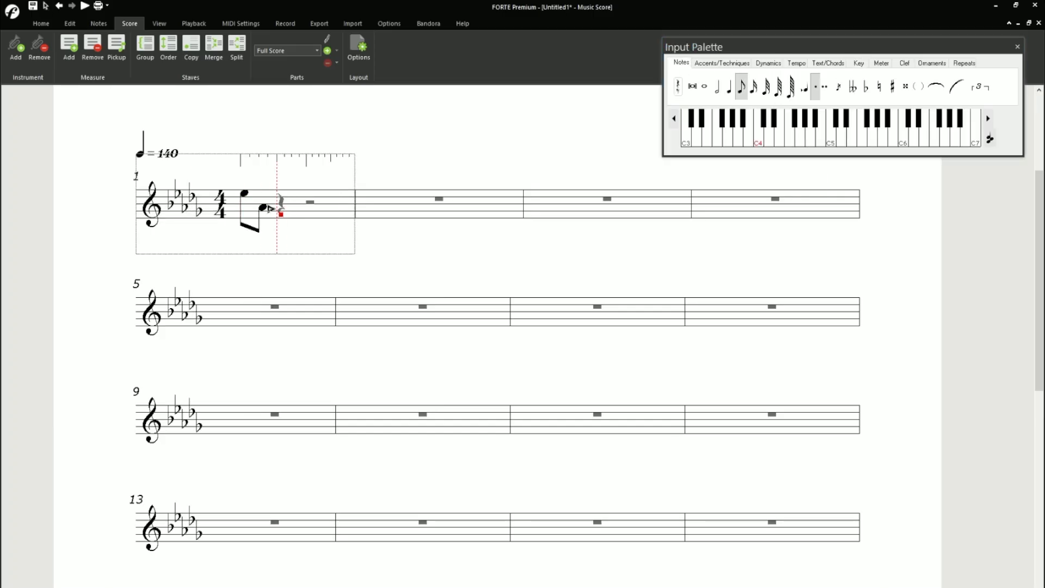
left_click(297, 200)
left_click(331, 207)
- Try to enter an eighth-note F on beat three of measure 1, undoing the misplaced entries
left_click(677, 86)
left_click(741, 87)
left_click(363, 214)
left_click(377, 215)
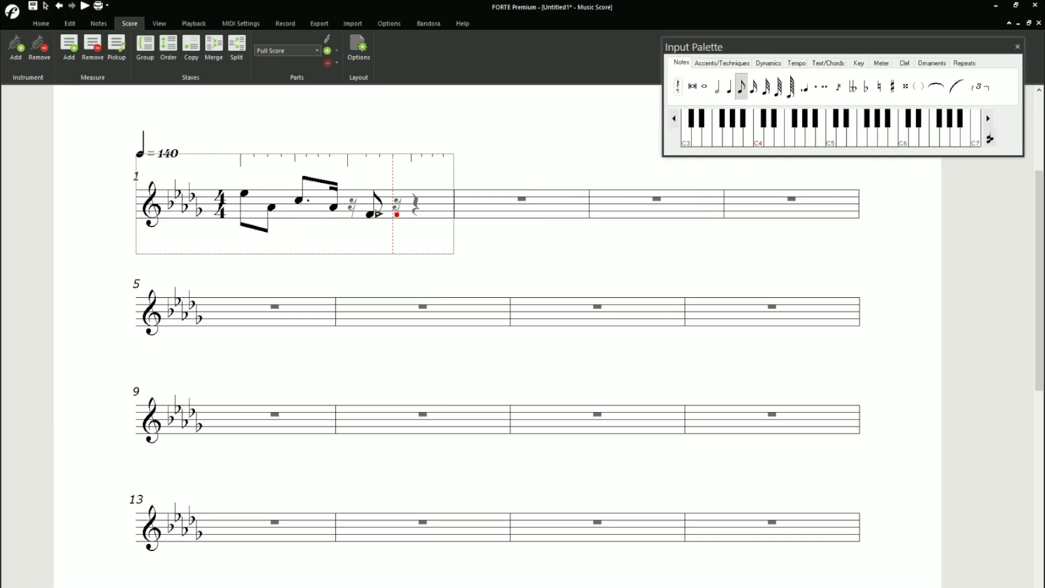
left_click(370, 221)
left_click(754, 87)
key("ctrl+z")
left_click(743, 93)
left_click(402, 214)
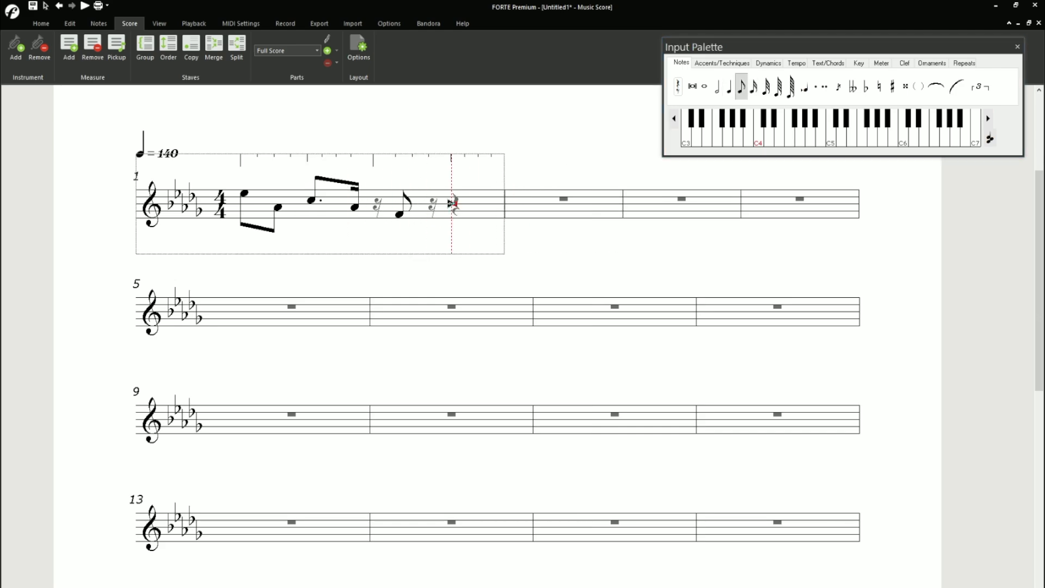
key("ctrl+z")
key("ctrl+z")
- Try to complete measure 1 with an eighth-note F and a quarter-note F, and undo both
left_click(384, 215)
left_click(430, 215)
left_click(383, 214)
right_click(382, 211)
left_click(314, 234)
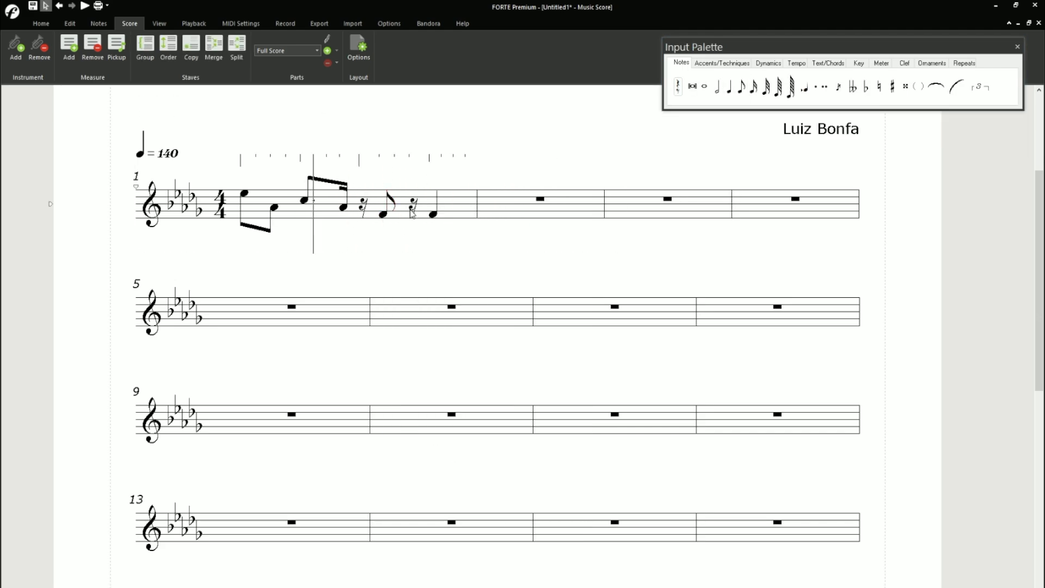
left_click(383, 214)
left_click(742, 89)
key("ctrl+z")
key("ctrl+z")
- Complete measure 1 with a sixteenth rest, an eighth-note D-flat and a quarter-note F, and start measure 2 with an eighth-note A-flat
left_click(753, 87)
left_click(364, 206)
left_click(741, 87)
left_click(368, 221)
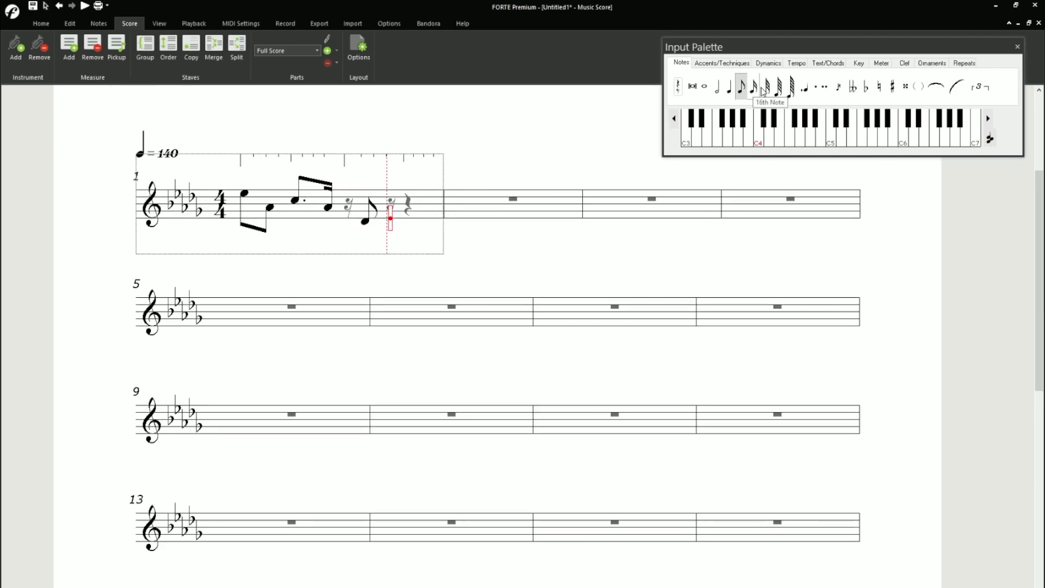
left_click(729, 87)
left_click(409, 215)
left_click(741, 87)
left_click(455, 207)
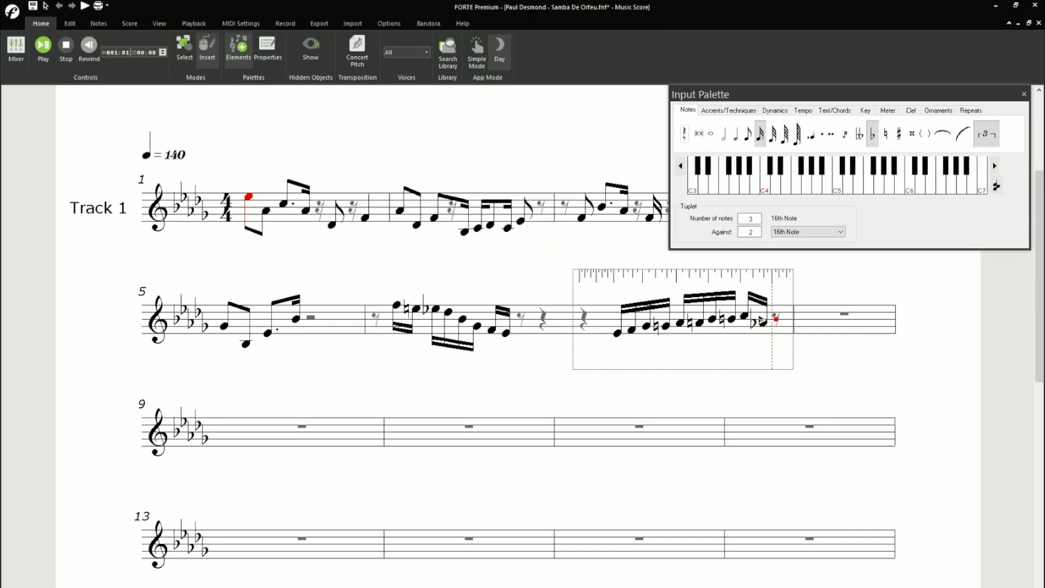
- Start a 3-against-2 sixteenth-note triplet on B-flat at the end of measure 7 and try to add its second note
left_click(775, 319)
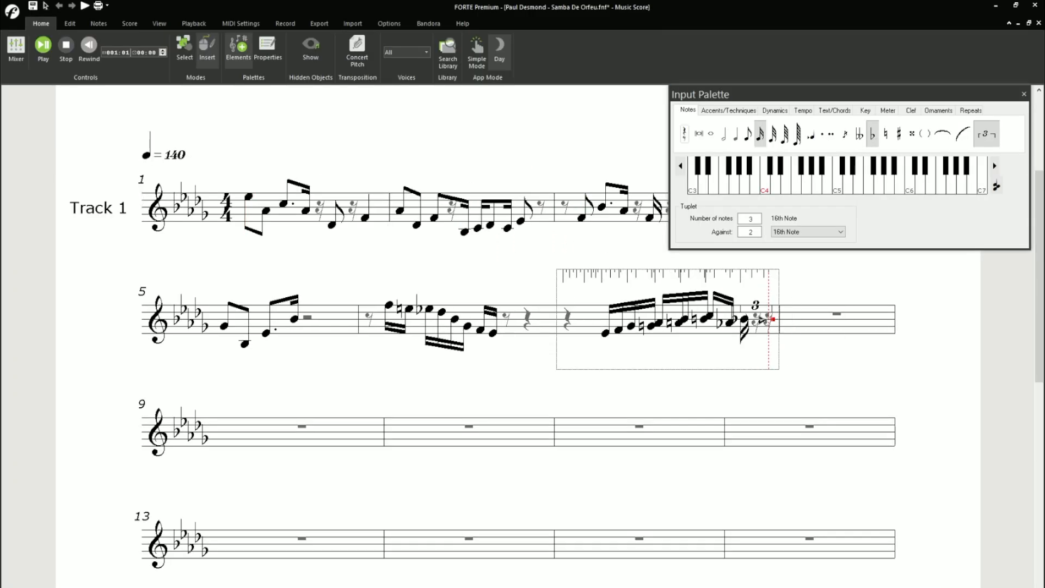
left_click(766, 320)
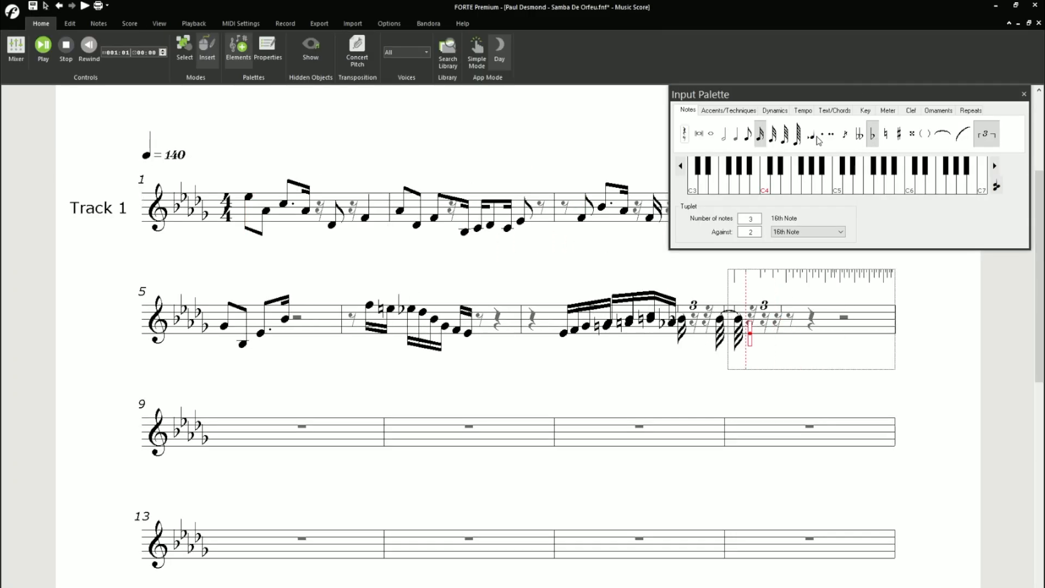
key("ctrl+z")
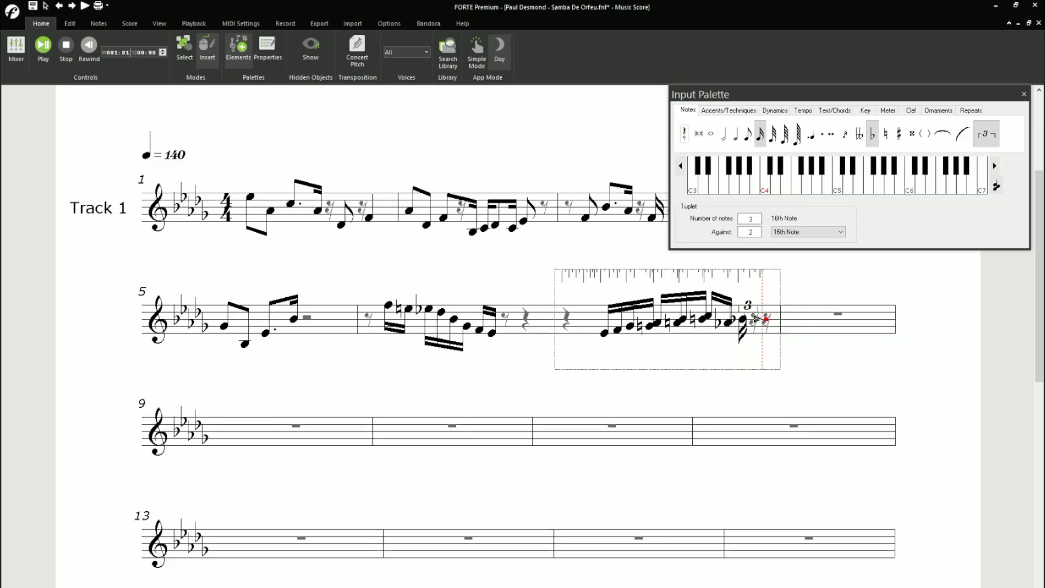
left_click(765, 319)
key("ctrl+z")
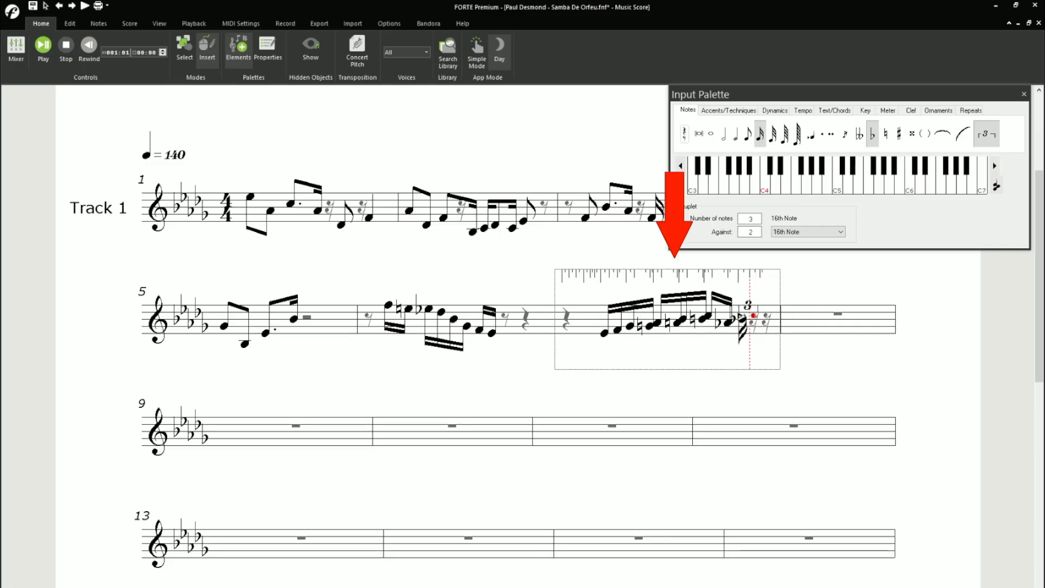
left_click(753, 315)
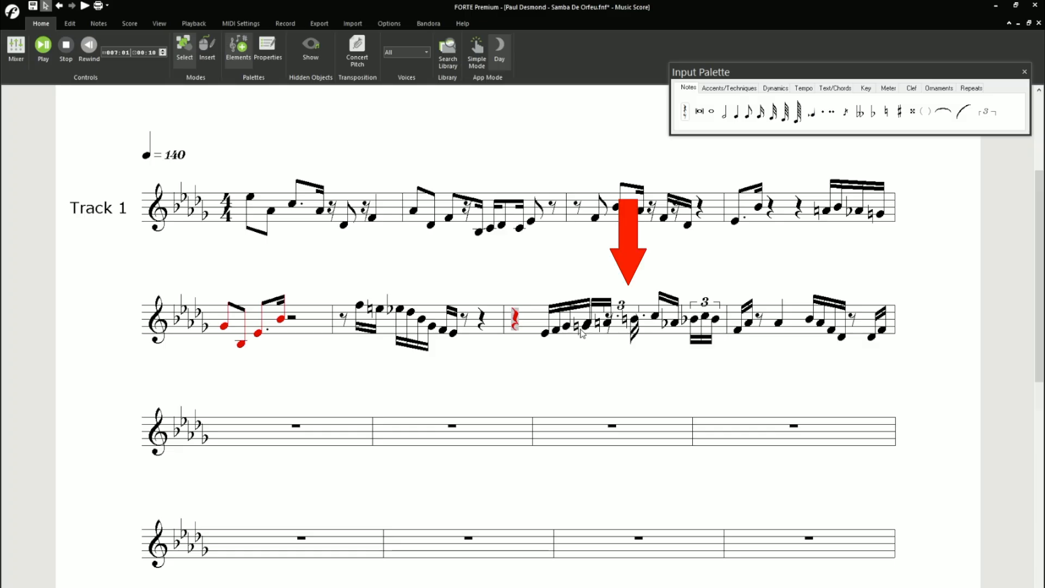
- Try to delete and re-enter the misplaced notes in measure 7, and close the unresponsive program
left_click(531, 335)
key("Delete")
left_click(547, 335)
double_click(609, 326)
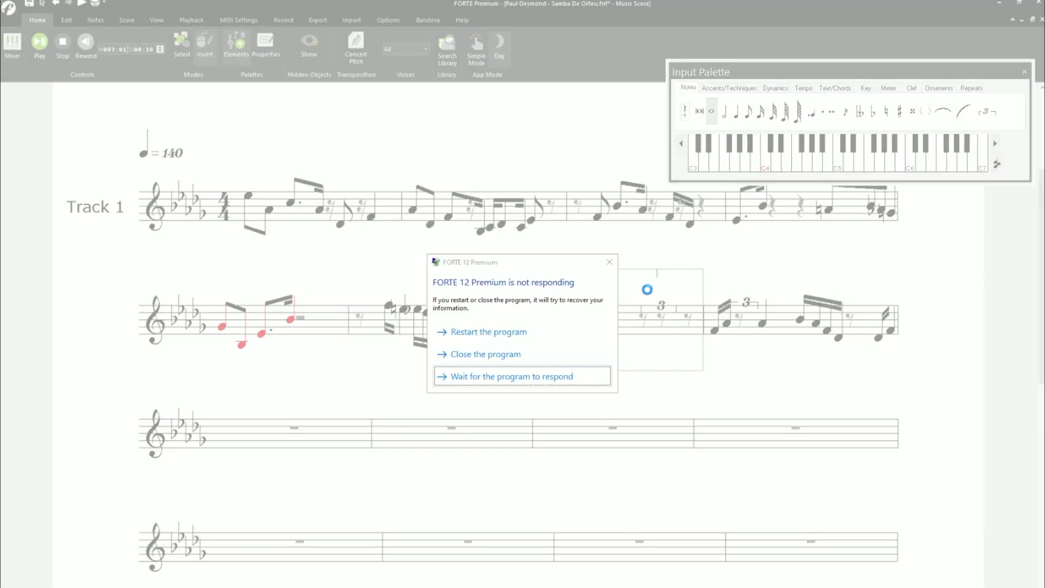
left_click(514, 356)
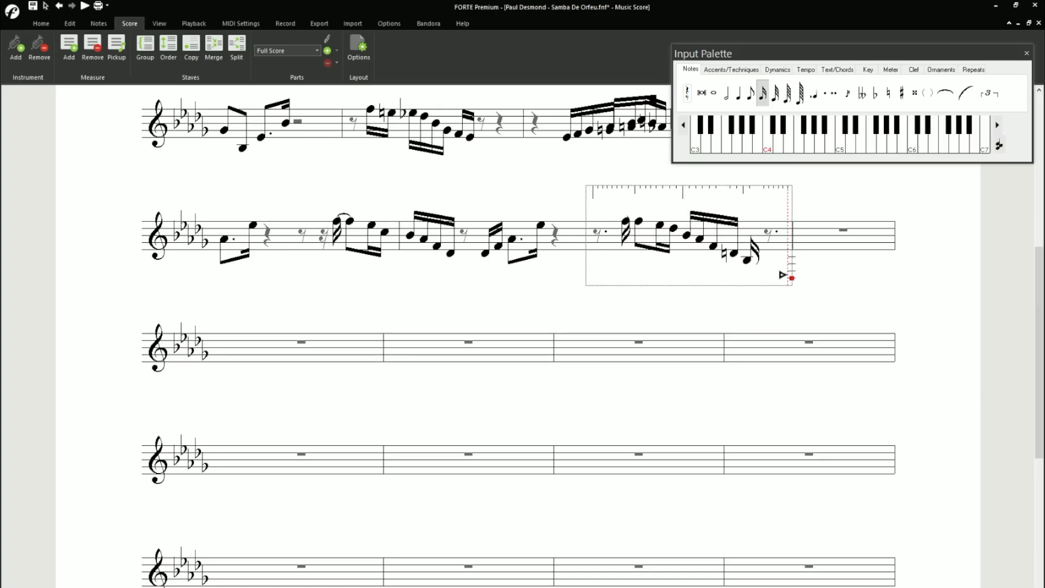
- Finish measure 11 with sixteenth notes B natural and A natural, and put an eighth rest at its beginning
left_click(888, 93)
left_click(767, 259)
left_click(784, 263)
left_click_drag(925, 53, 923, 40)
left_click(686, 80)
left_click(749, 79)
left_click(599, 236)
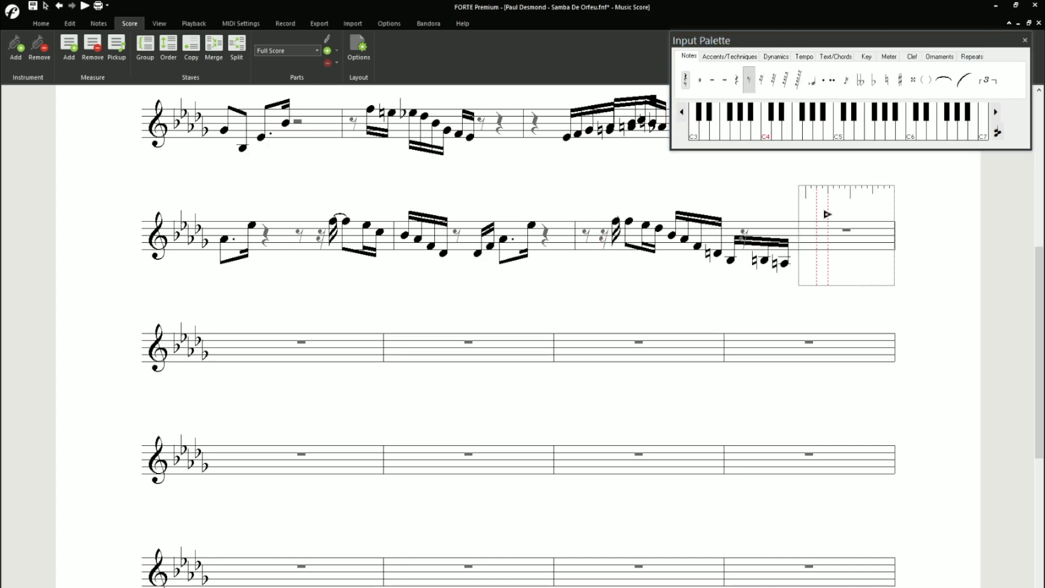
- Enter the opening notes of measure 12, from a dotted-eighth low B-flat through E-flat and G-flat up to B-flat
left_click(685, 79)
left_click(823, 79)
left_click(808, 259)
left_click(807, 249)
left_click(822, 249)
left_click(761, 79)
left_click(838, 242)
left_click(850, 235)
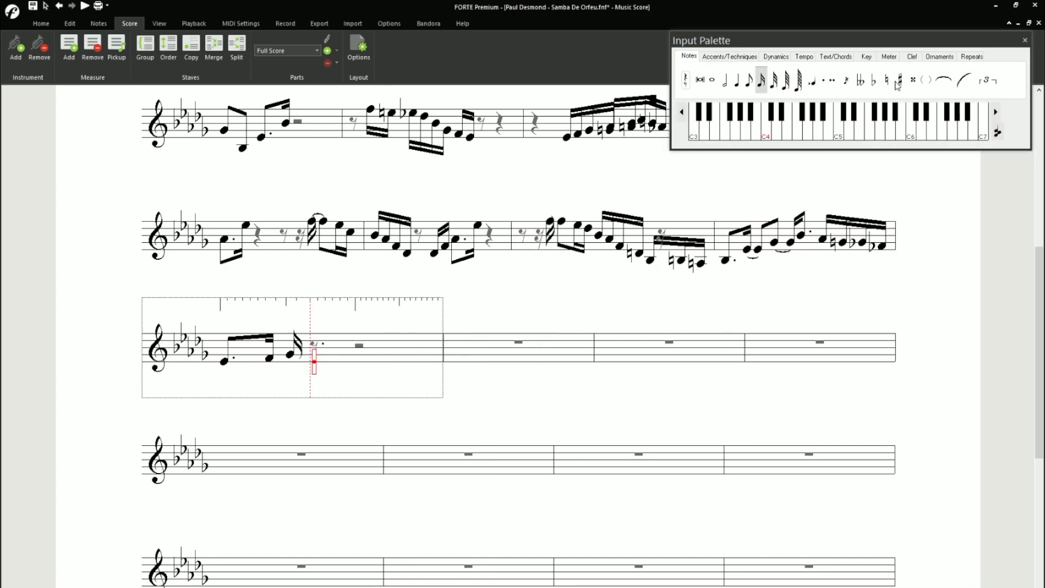
- Continue measure 13 with sixteenth notes G natural, A-flat, A natural, B-flat and A-flat
left_click(886, 80)
left_click(315, 354)
left_click(873, 80)
left_click(333, 351)
left_click(886, 80)
left_click(352, 351)
left_click(377, 347)
left_click(378, 351)
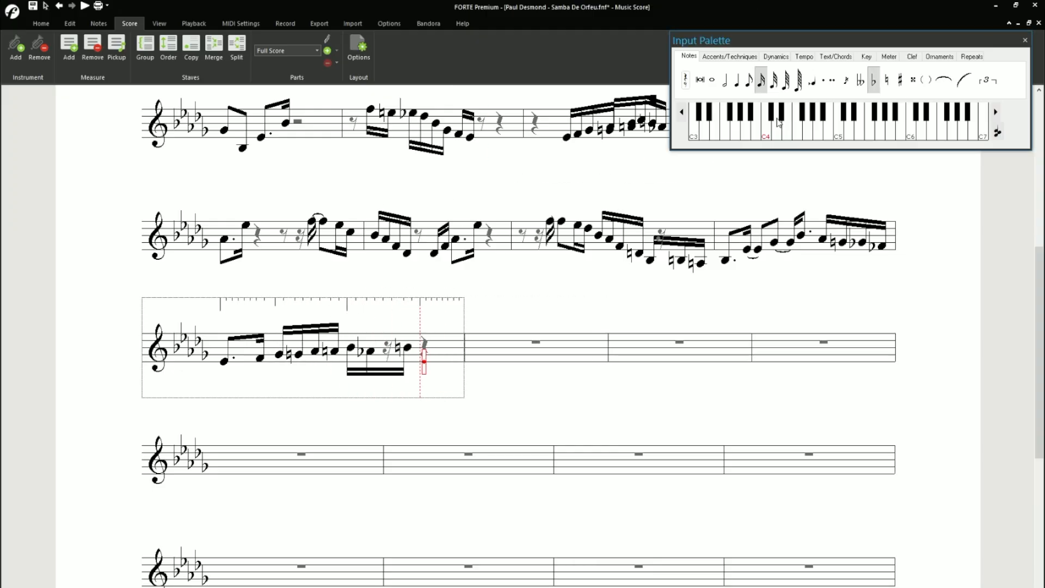
- Finish measure 13 with sixteenth notes B-flat, A natural, A-flat and G-flat, and start measure 14 on G-flat
left_click(425, 348)
left_click(886, 80)
left_click(447, 351)
left_click(873, 80)
left_click(467, 351)
left_click(481, 355)
left_click(873, 80)
left_click(501, 354)
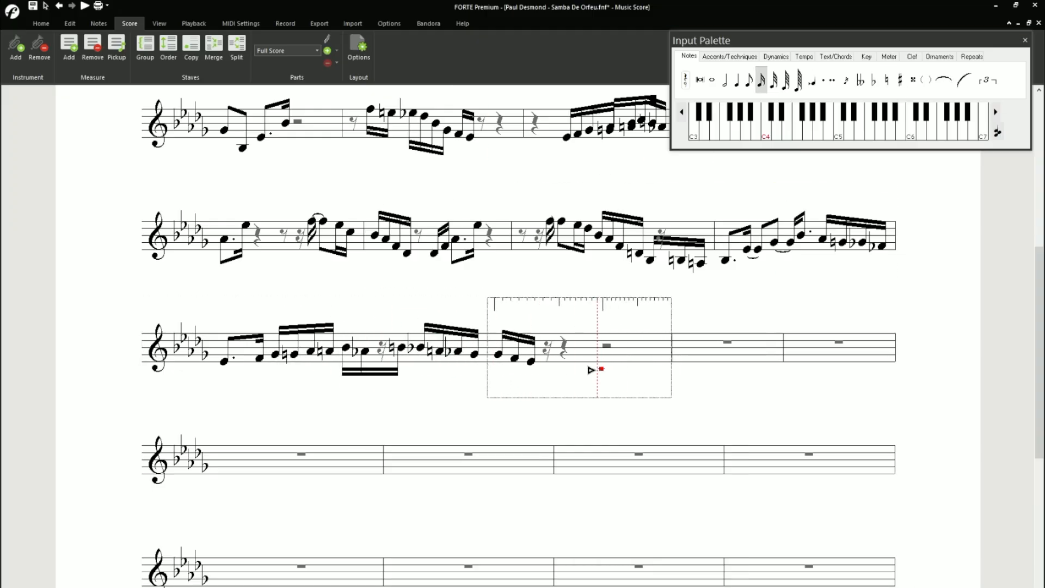
- Add repeated sixteenth-note E-flats and a closing eighth-note E-flat to measure 14, and bring up the accent symbols
left_click(550, 361)
left_click(569, 361)
left_click(595, 361)
left_click(607, 361)
left_click(748, 80)
left_click(625, 361)
left_click(743, 58)
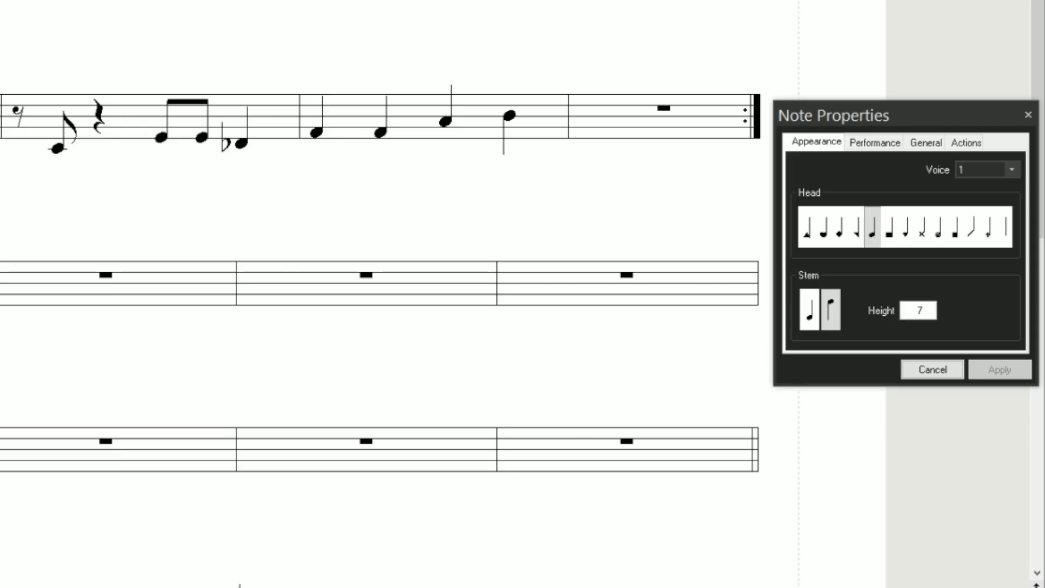
- Choose the slash notehead for the selected note and set its stem height to 0
left_click(973, 227)
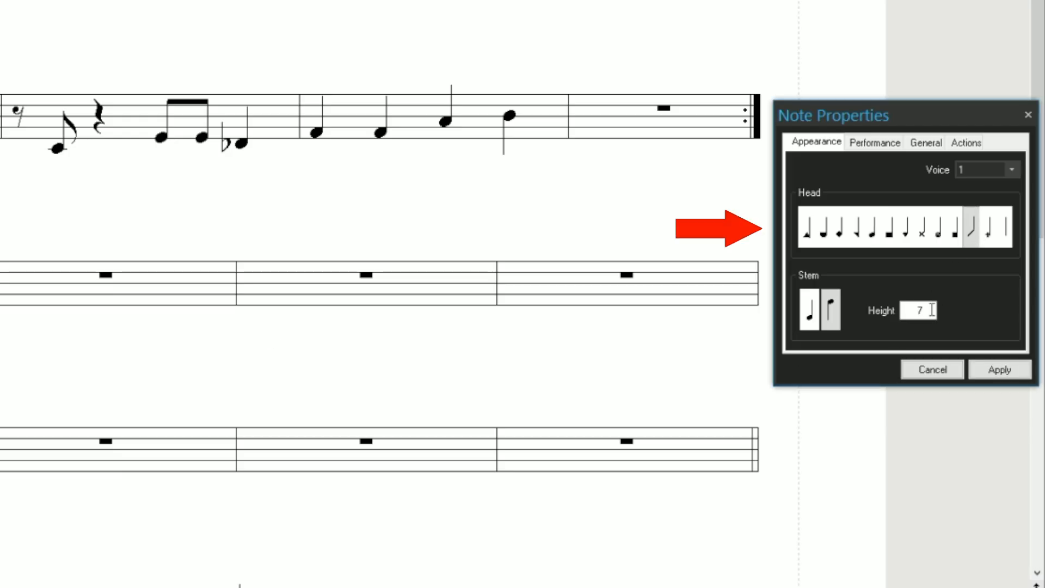
double_click(932, 310)
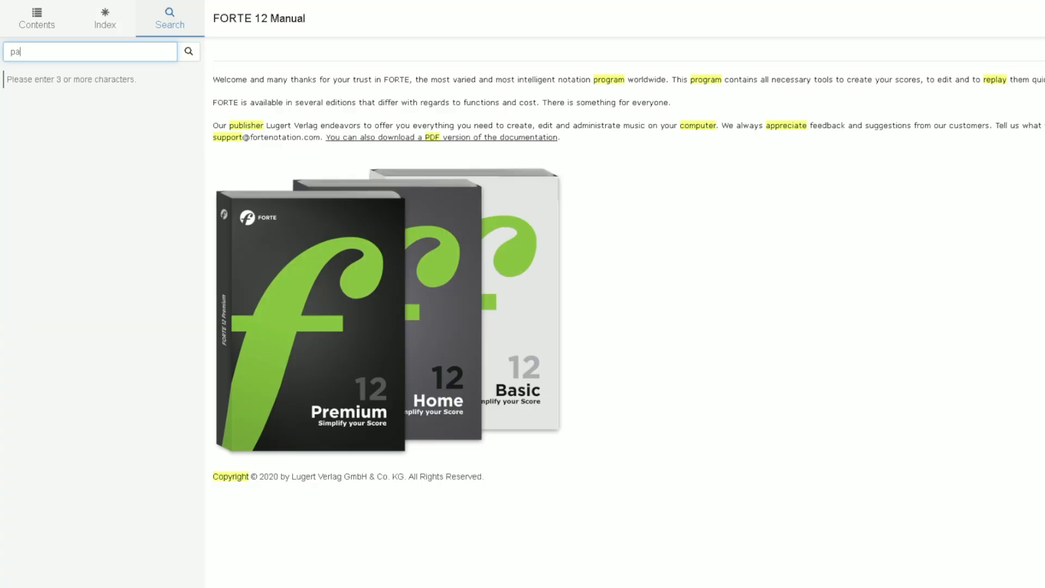
- Search the FORTE 12 Manual for "parenthesis"
type("renthesis")
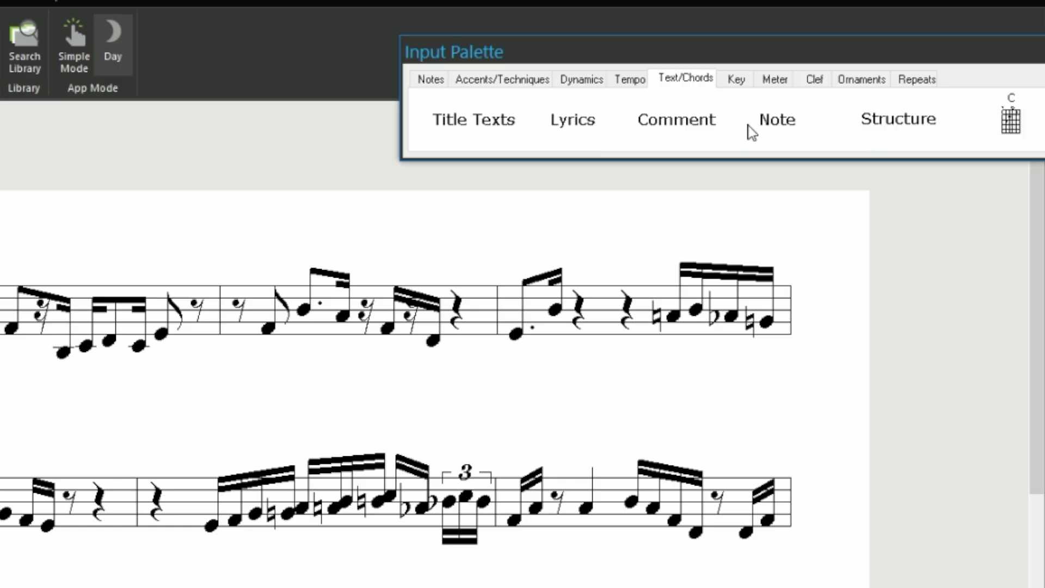
- Choose the "A (rehearsal letter)" structure marking for the score
left_click(851, 116)
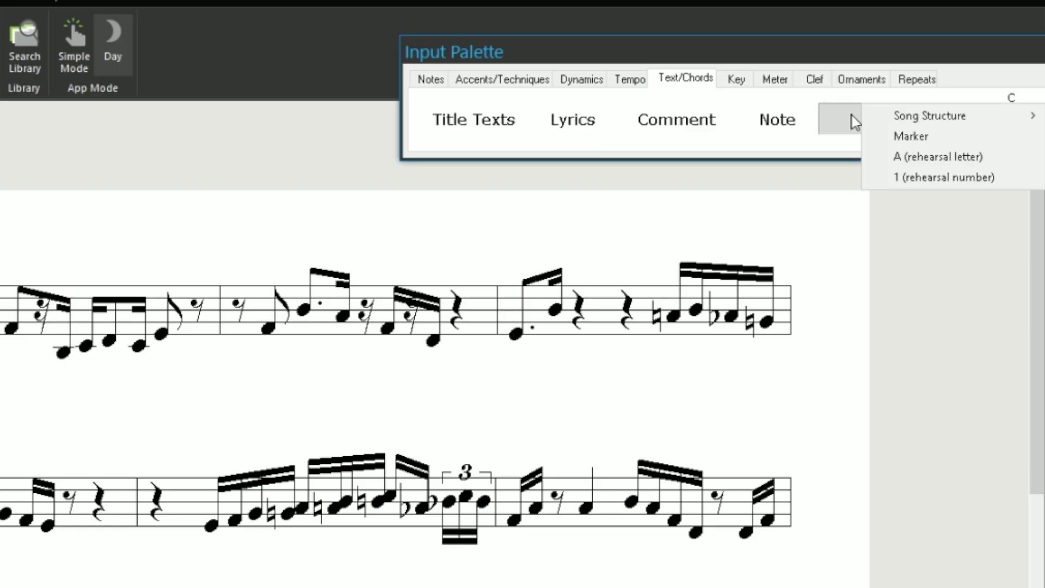
left_click(950, 158)
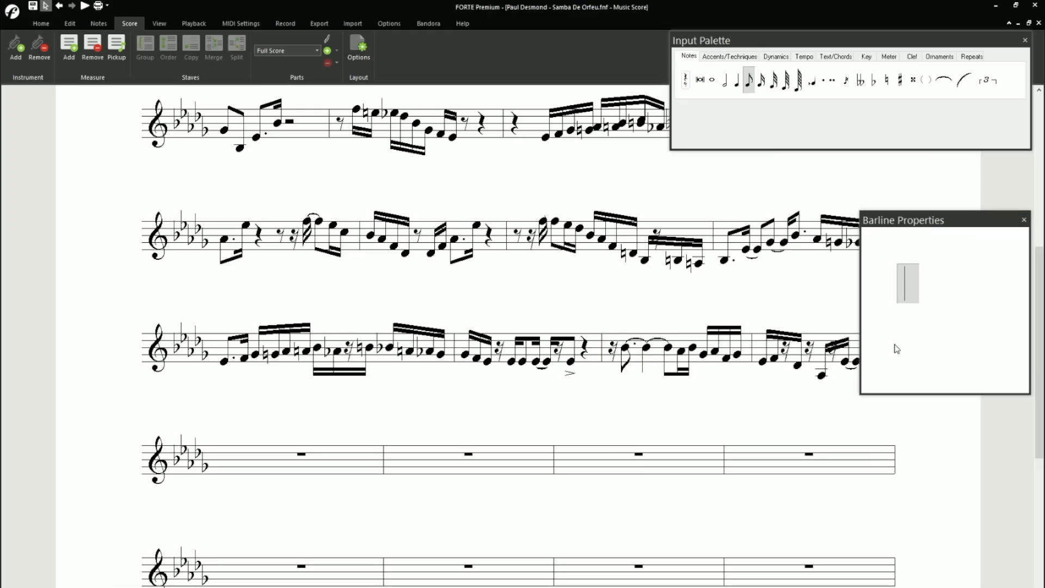
- Set the barline at the end of measure 16 to the double style and close its properties
left_click(931, 289)
left_click(1005, 384)
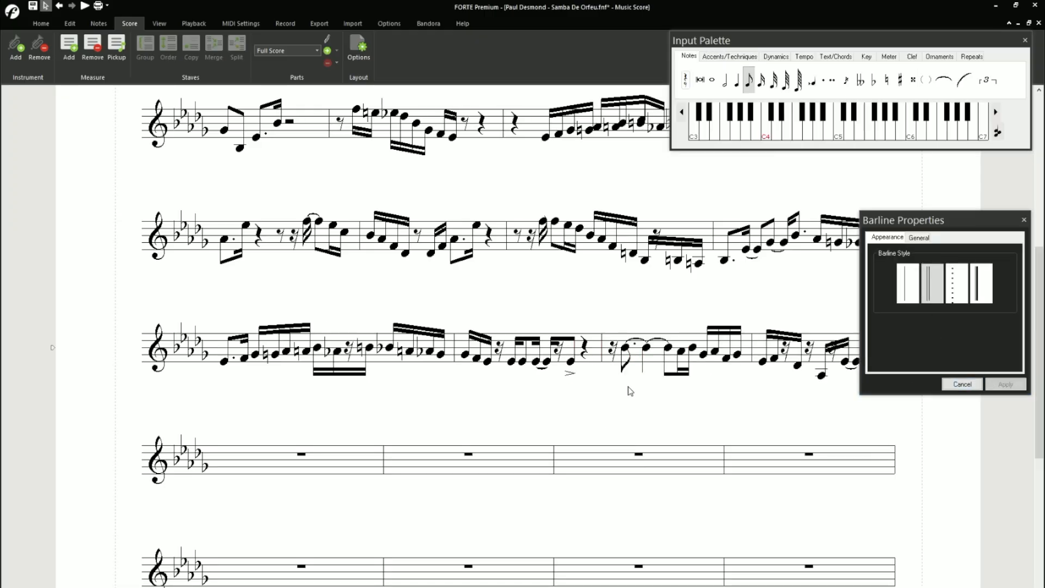
left_click(1024, 220)
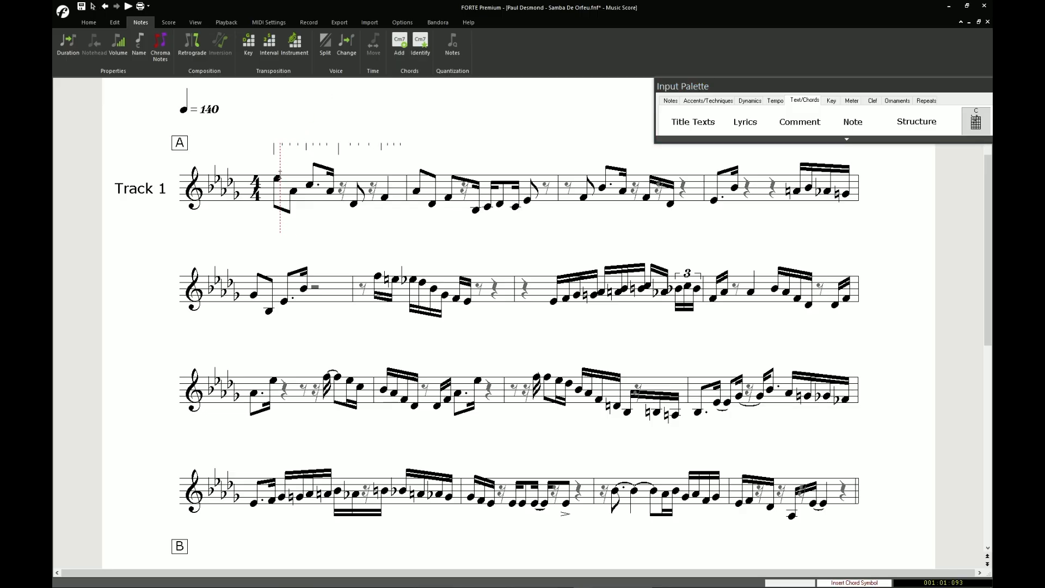
- Enter the chord symbol Dbmaj7 above the first note of measure 1 in "Samba De Orfeu"
left_click(280, 172)
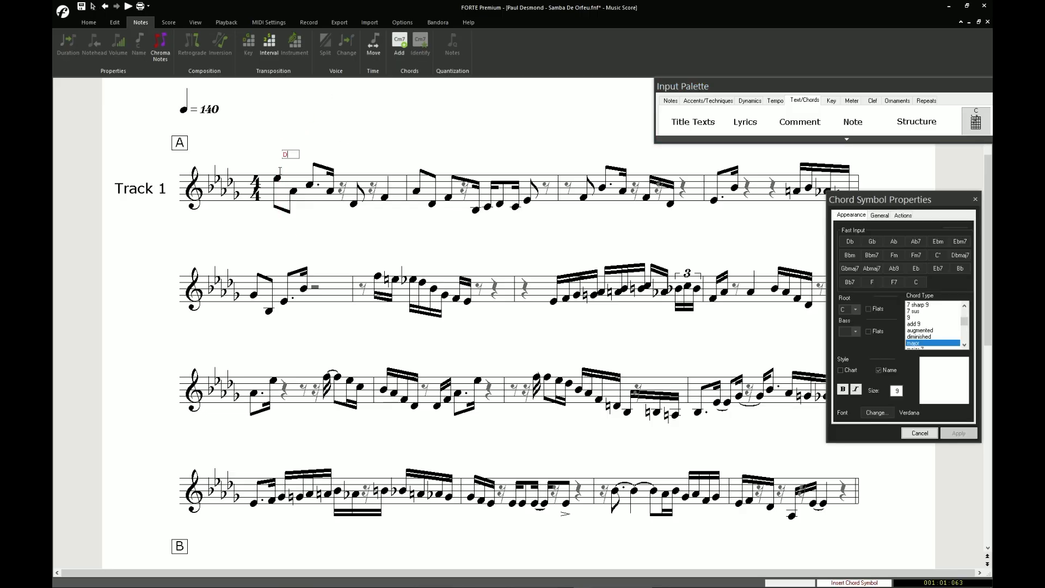
type("Dbmaj7")
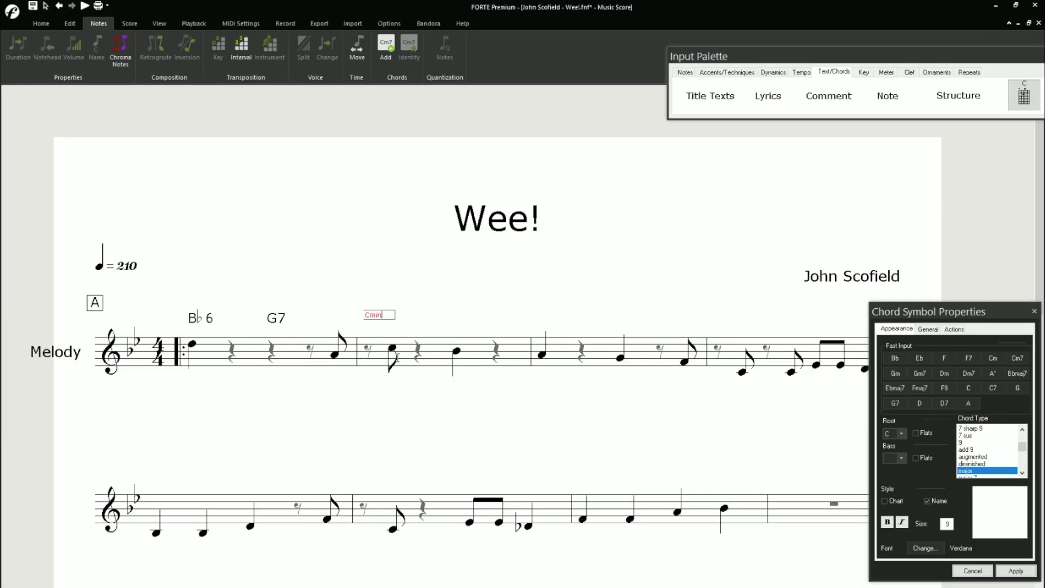
- Try to enter the C minor chord symbol with the "Cmin" spelling above measure 2 of "Wee!"
key("Return")
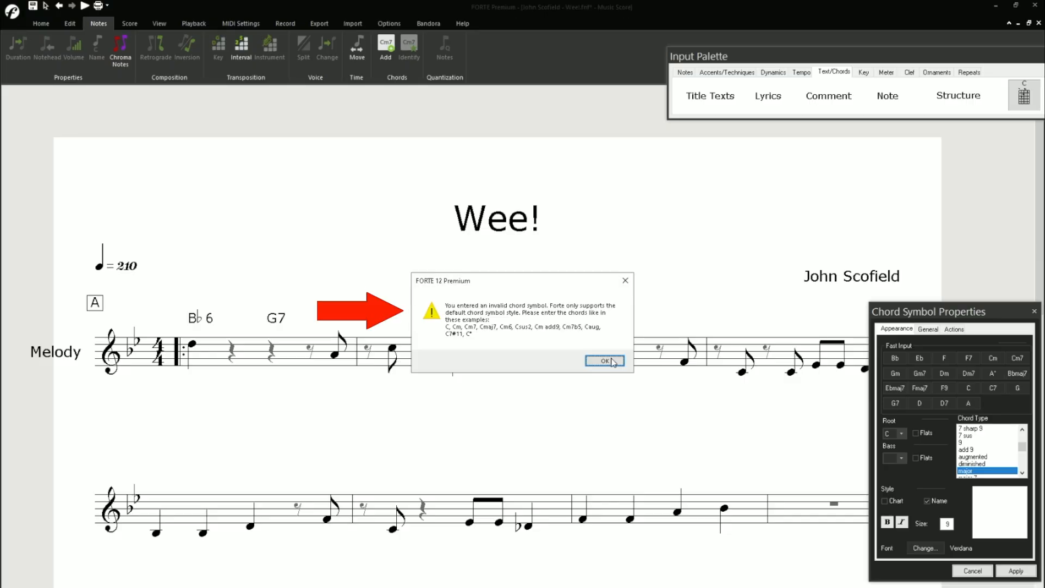
left_click(605, 361)
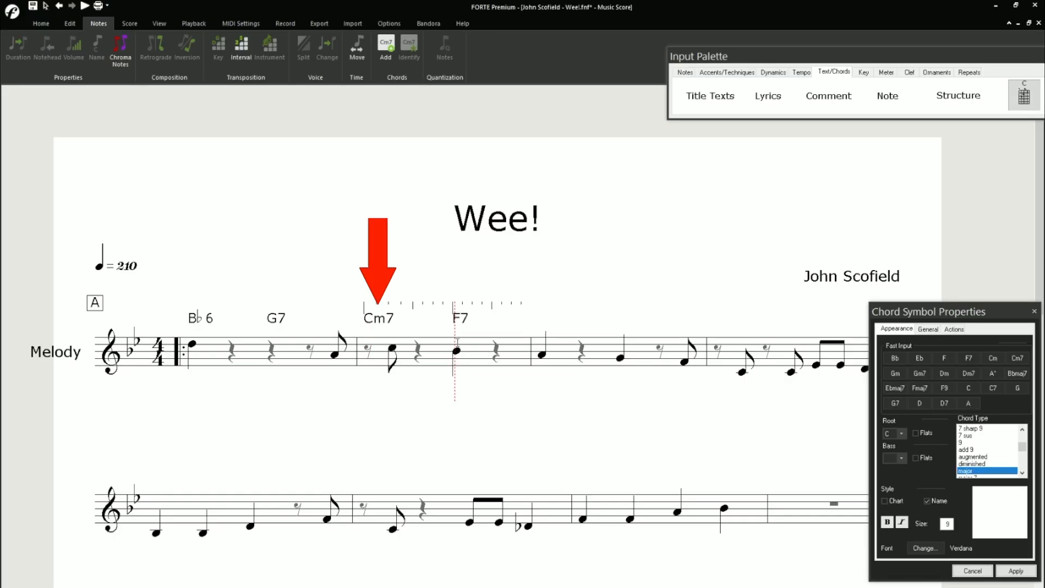
- Add the chord symbol Dm7 above the first note of measure 3 in "Wee!"
key("Escape")
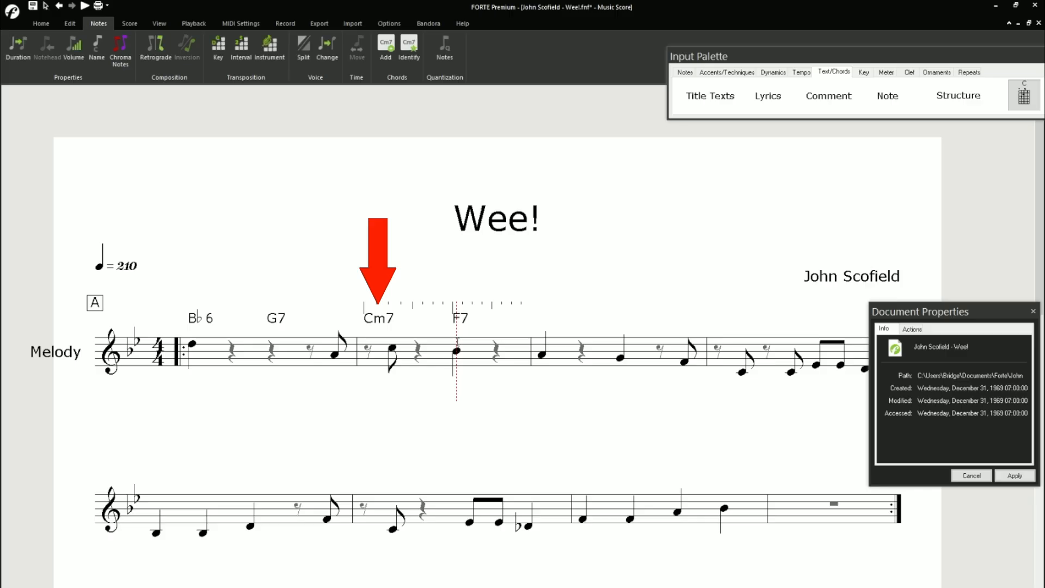
left_click(542, 345)
type("Dm7")
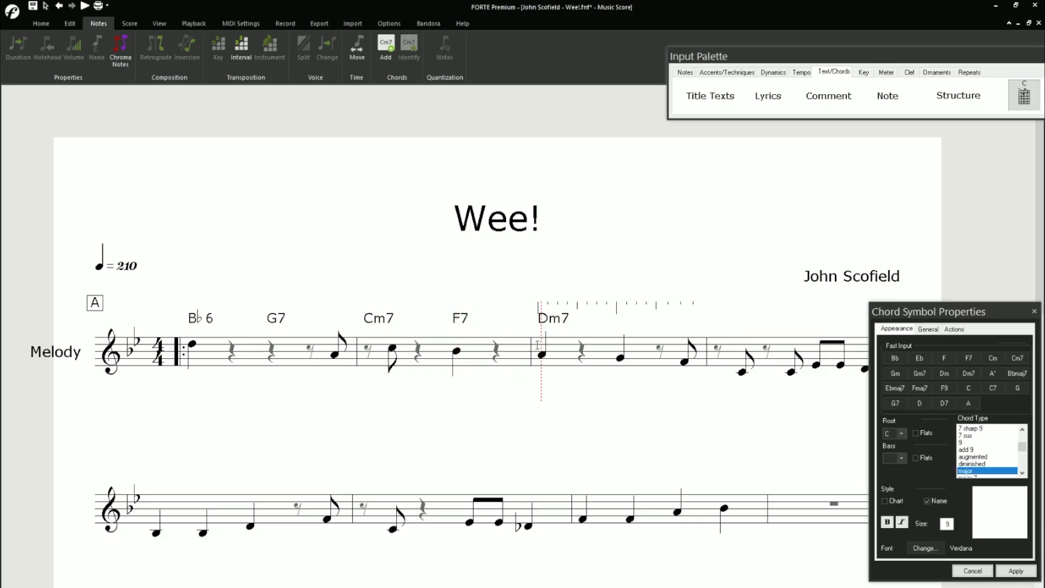
key("Return")
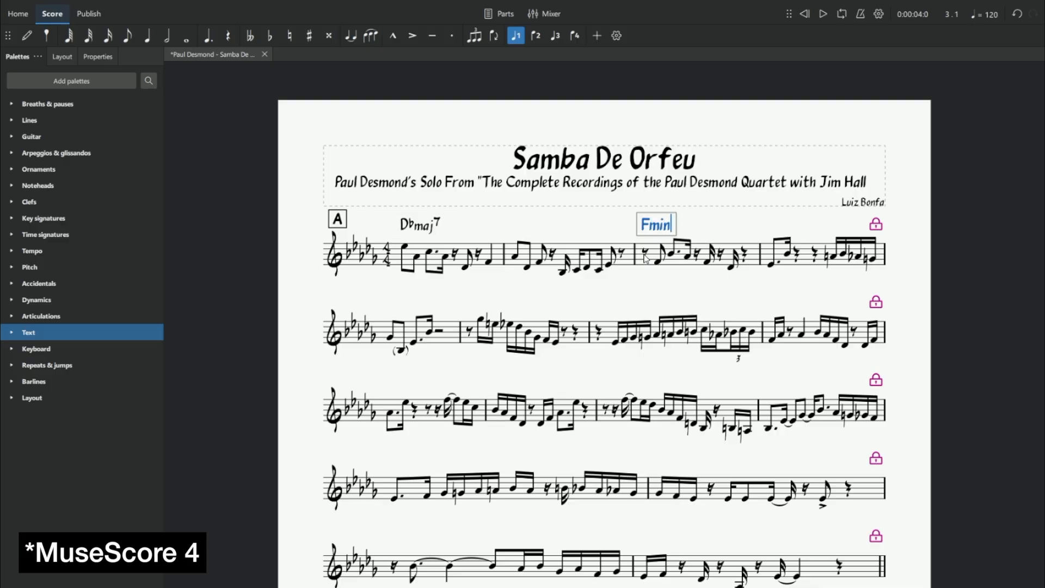
- Switch to MuseScore 4, enter the chord symbol Fmin7 above measure 3 of "Samba De Orfeu" and leave chord editing
key("Escape")
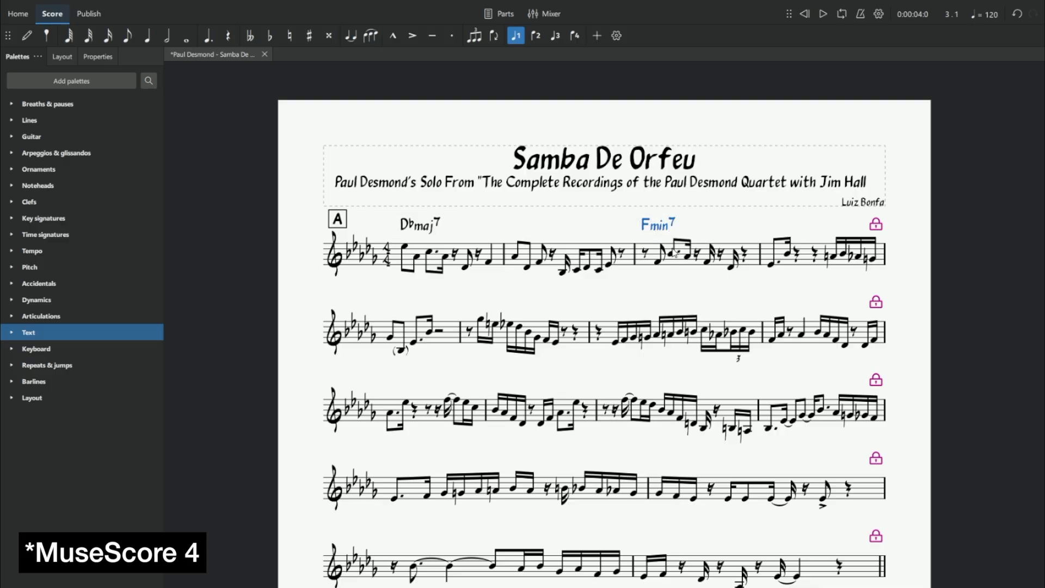
double_click(668, 227)
key("Escape")
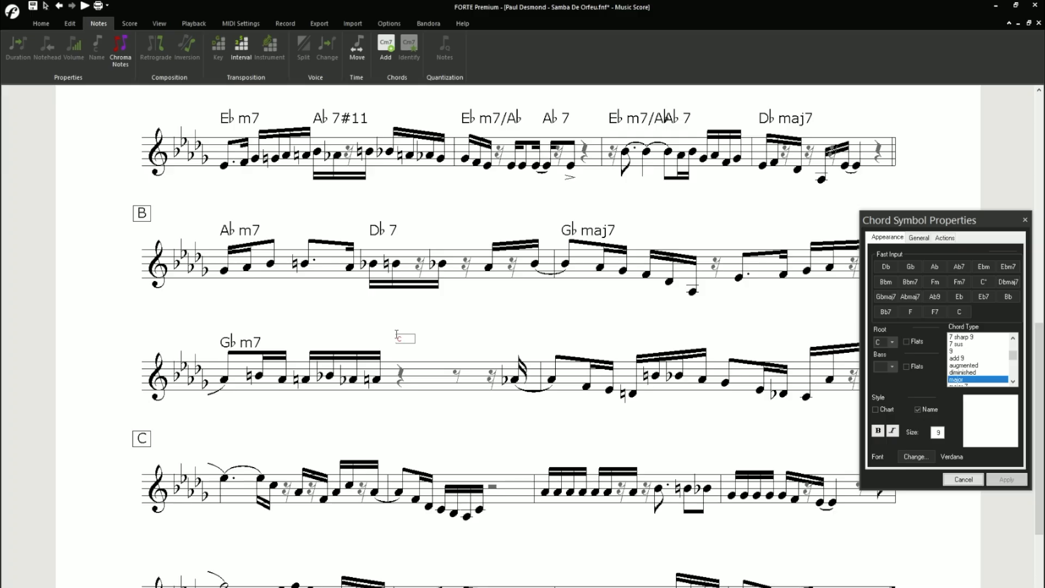
- Enter the chord symbol Cb7 above the quarter rest following the Gbm7 measure in "Samba De Orfeu"
left_click(397, 334)
type("Cb7")
key("Return")
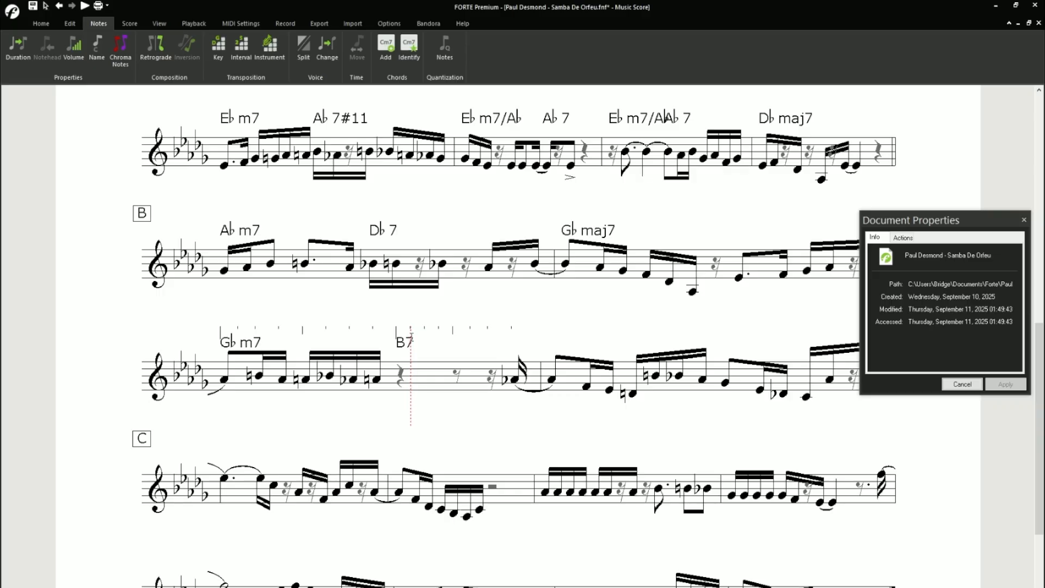
- Add the chord symbols Fm7 and Bb7 above the third measure of the system that begins with Gbm7
left_click(554, 343)
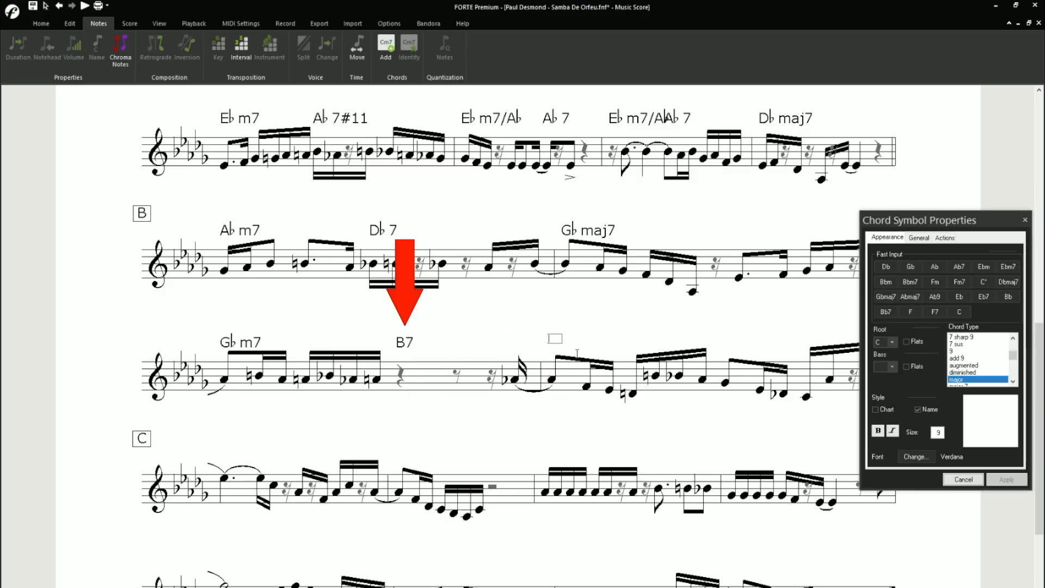
type("Fm7")
key("Return")
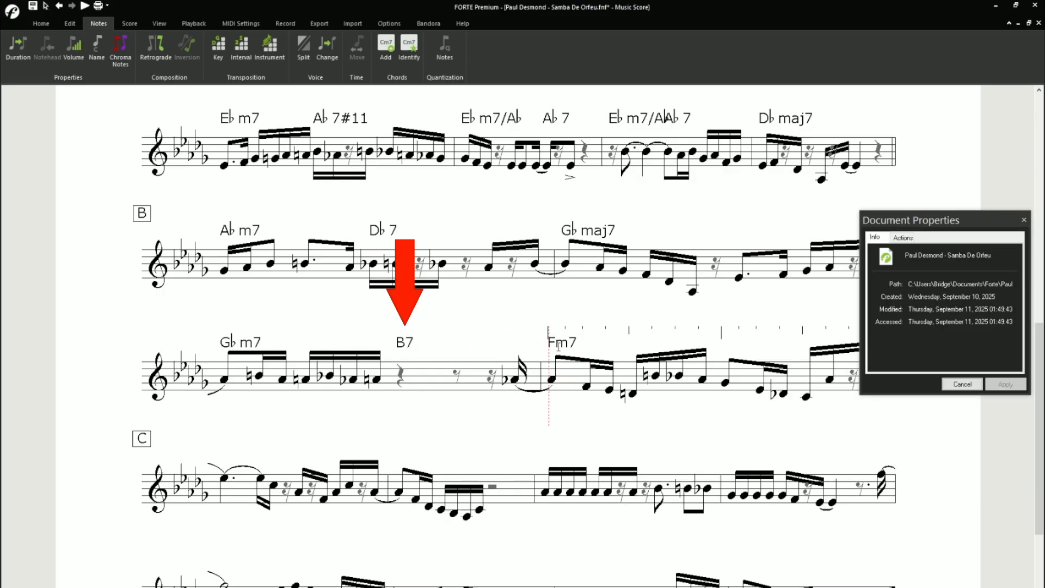
left_click(628, 347)
type("Bb7")
key("Return")
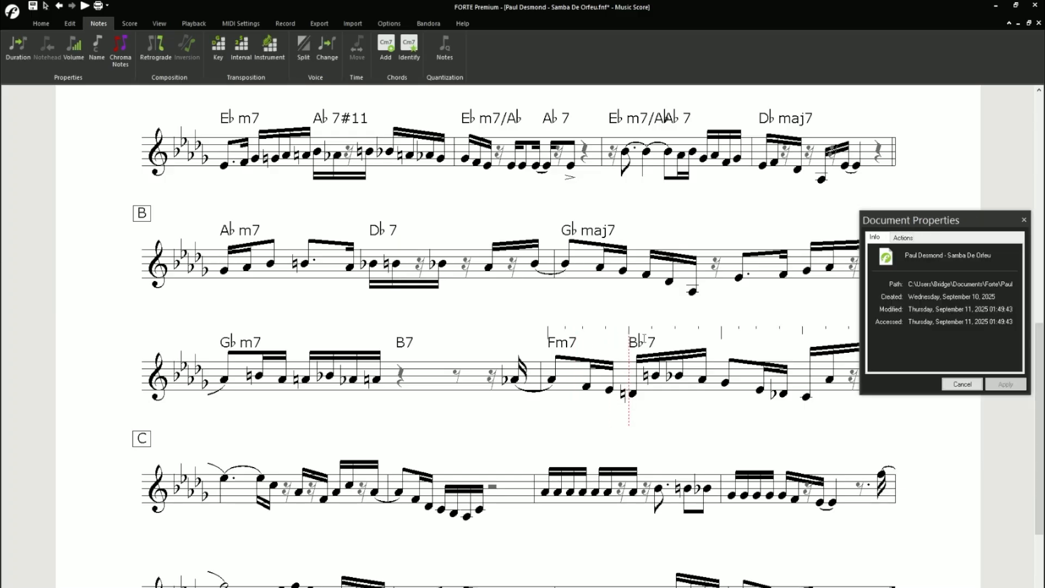
- Add the chord symbols Ebm7 and Ab7 above the last measure of the system before section C
left_click(721, 345)
type("Ebm7")
key("Return")
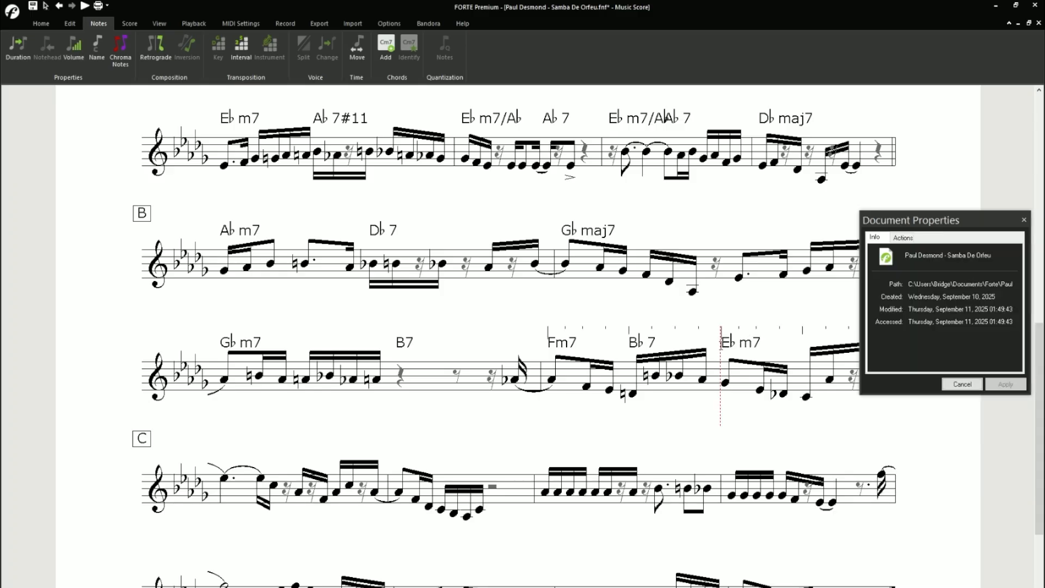
left_click(802, 347)
type("A")
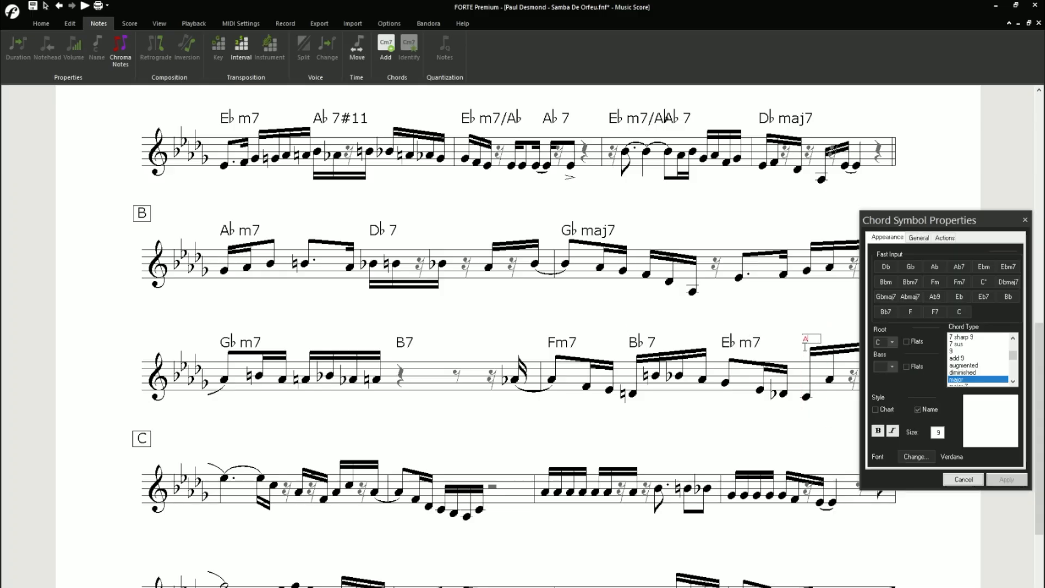
type("b 7")
key("Return")
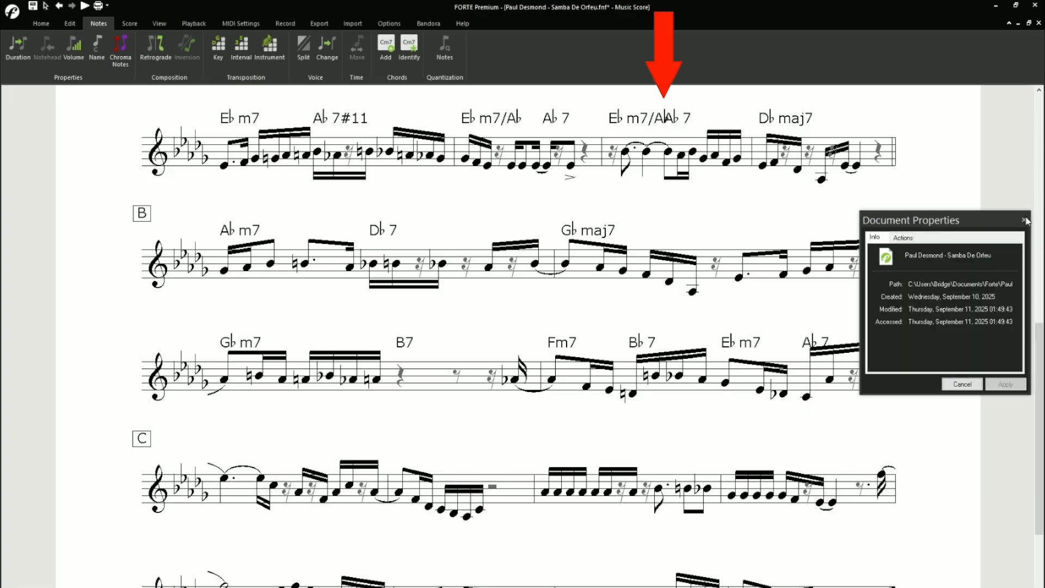
- Enter the chord symbol Dbmaj7 above the first note of section C
scroll(467, 322, "down", 3)
left_click(222, 279)
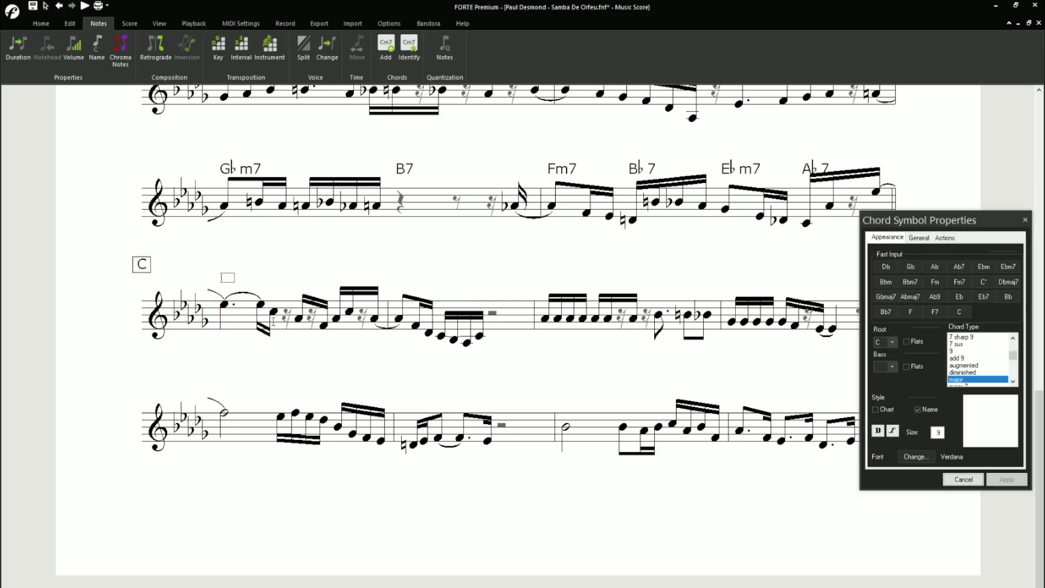
type("Dbmaj7")
key("Return")
- Add the chord symbols Fm7, Bb7, Ebm7 and Ab7 above the last two measures of section C's first system
left_click(543, 280)
type("Fm7")
left_click(644, 280)
type("Bb7")
left_click(729, 280)
type("Ebm7")
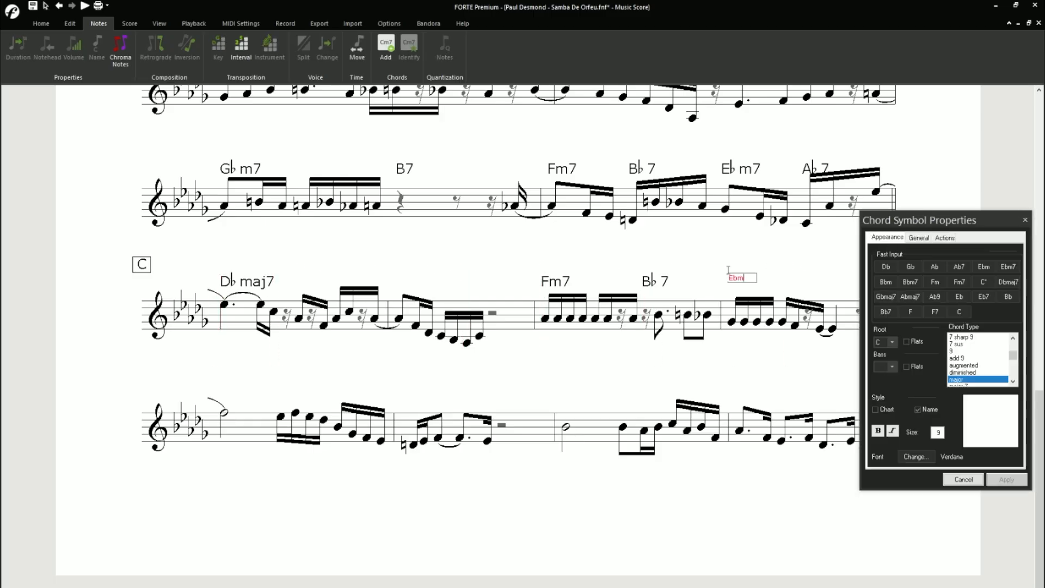
left_click(829, 281)
type("Ab7")
- Enter the chord symbols Ebm7, Ab7#11 and Ebm7/Ab above the first two measures of section C's second system
left_click(222, 392)
type("Ebm7")
left_click(279, 393)
type("Ab7#11")
left_click(408, 412)
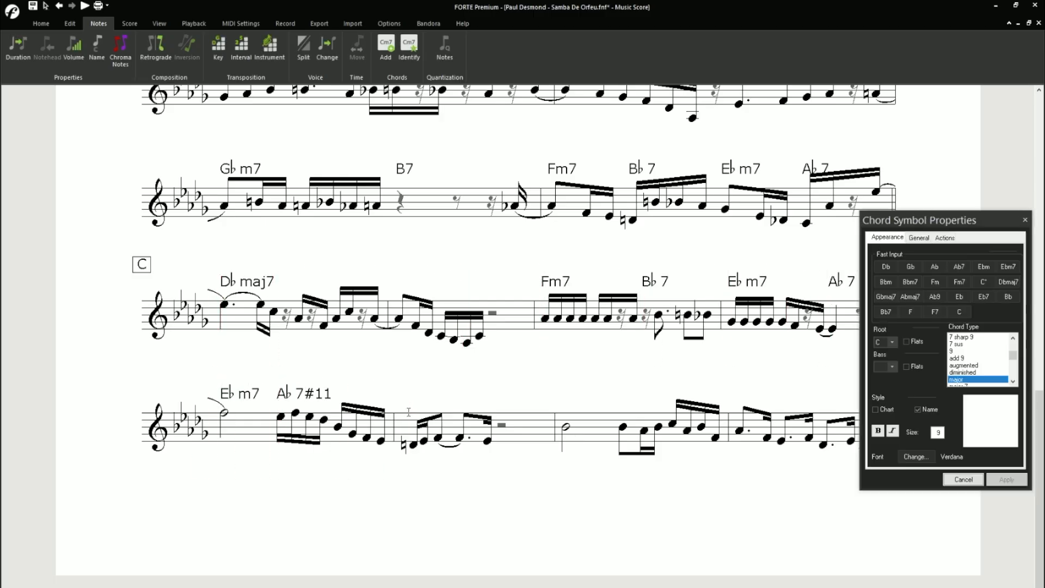
type("Ebm7/Ab")
key("Return")
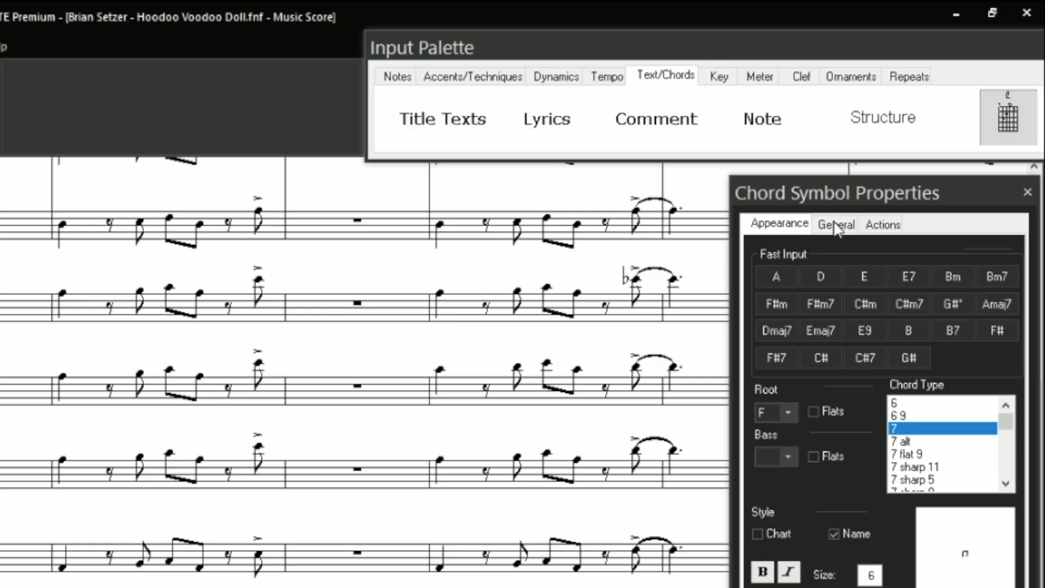
- Nudge the chord symbol in "Hoodoo Voodoo Doll" upward in its position settings, applying a Y value of 5
left_click(837, 223)
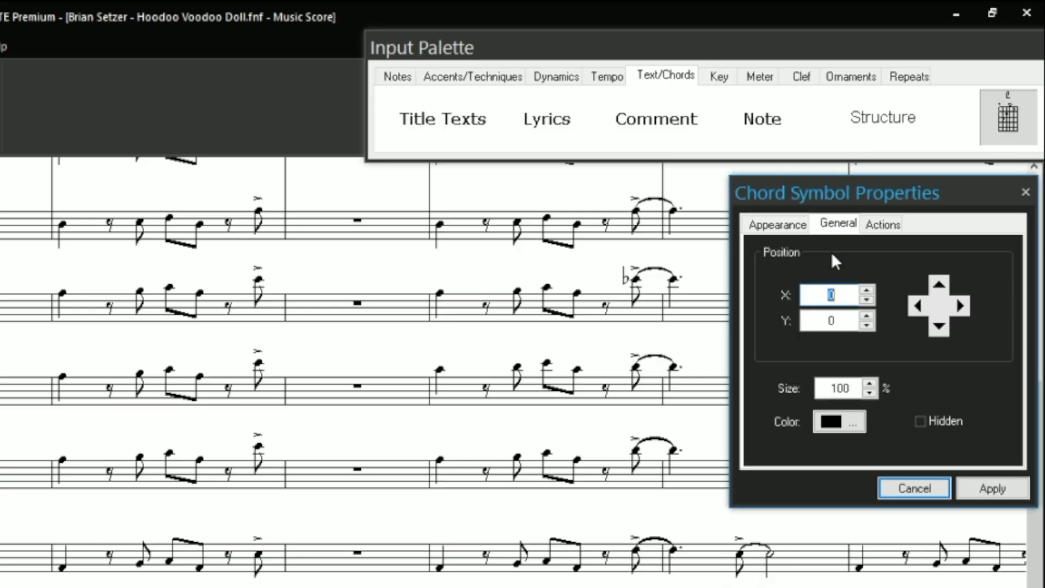
left_click(939, 284)
left_click(938, 284)
left_click(939, 284)
left_click(938, 284)
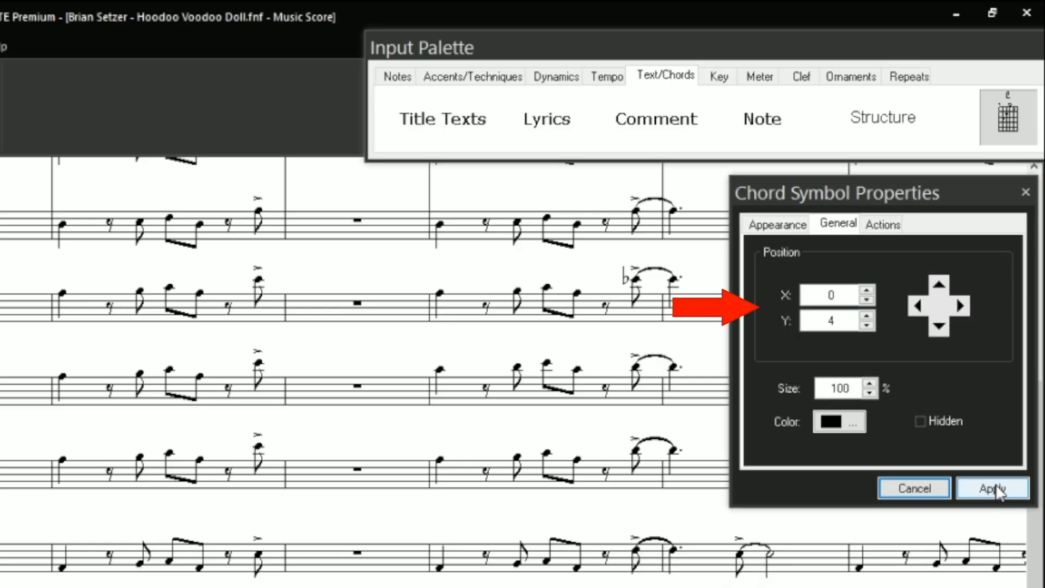
left_click(938, 284)
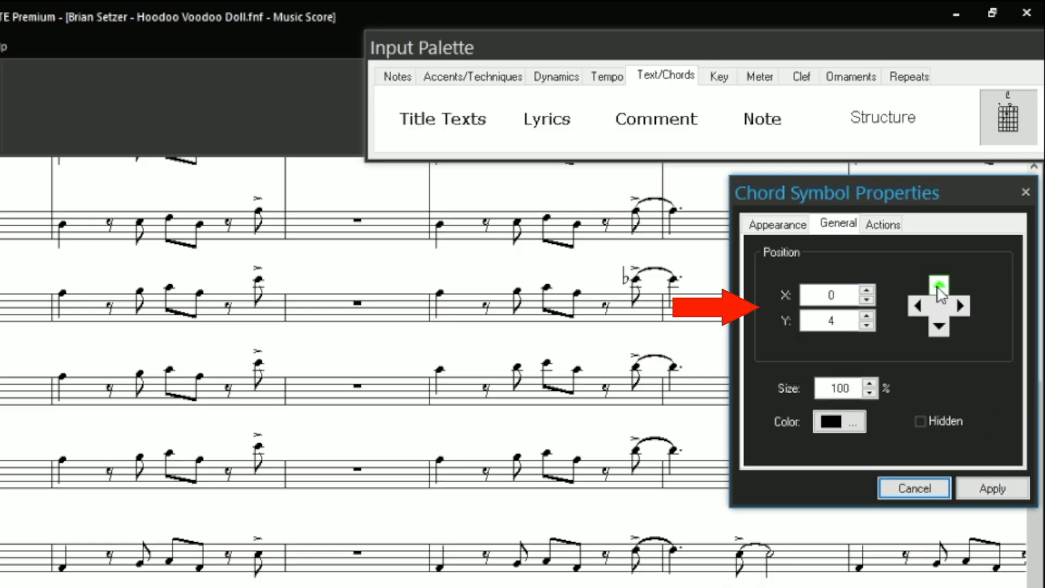
left_click(993, 486)
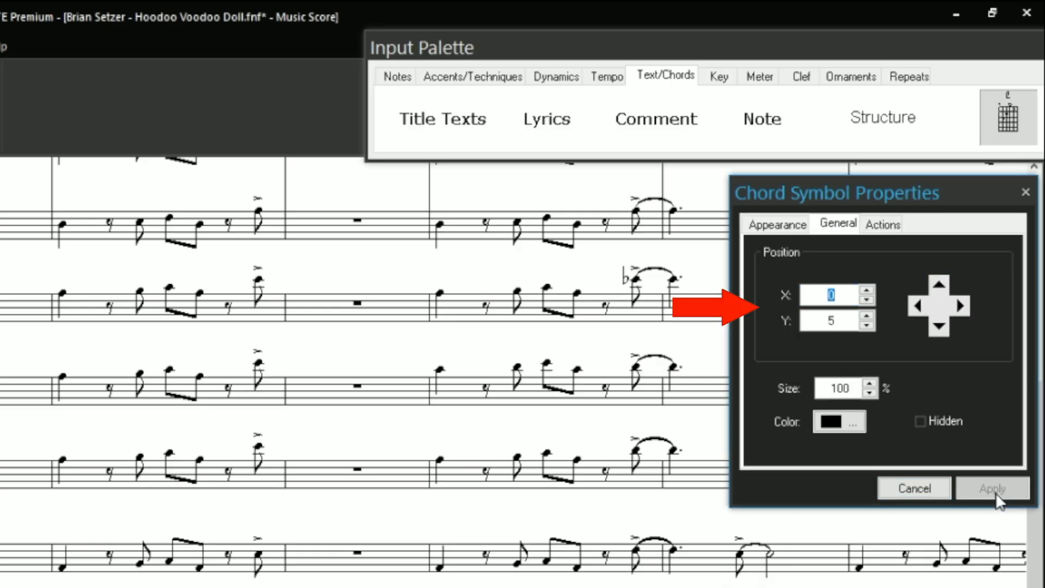
left_click(939, 284)
left_click(939, 284)
left_click(939, 284)
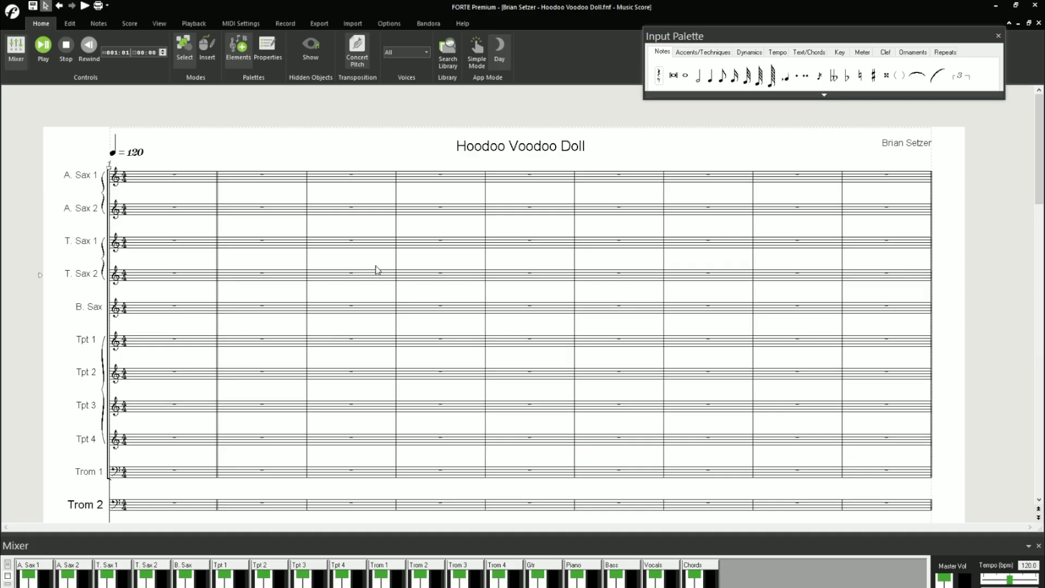
- Enter the eighth-note figure in measure 2 of the A. Sax 1 staff, ending with a natural eighth note
left_click(722, 76)
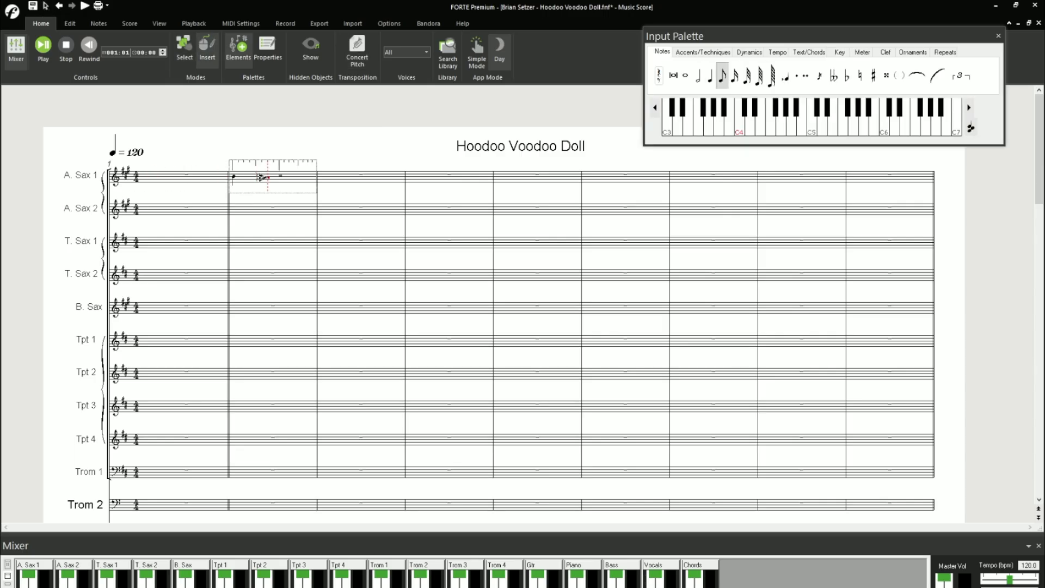
left_click(264, 175)
left_click(282, 174)
left_click(310, 176)
left_click(859, 76)
left_click(343, 172)
- Enter a dotted quarter note, a sharp eighth note and a half note in measure 3 of A. Sax 1
left_click(710, 76)
left_click(796, 77)
left_click(366, 172)
left_click(723, 76)
left_click(873, 77)
left_click(402, 172)
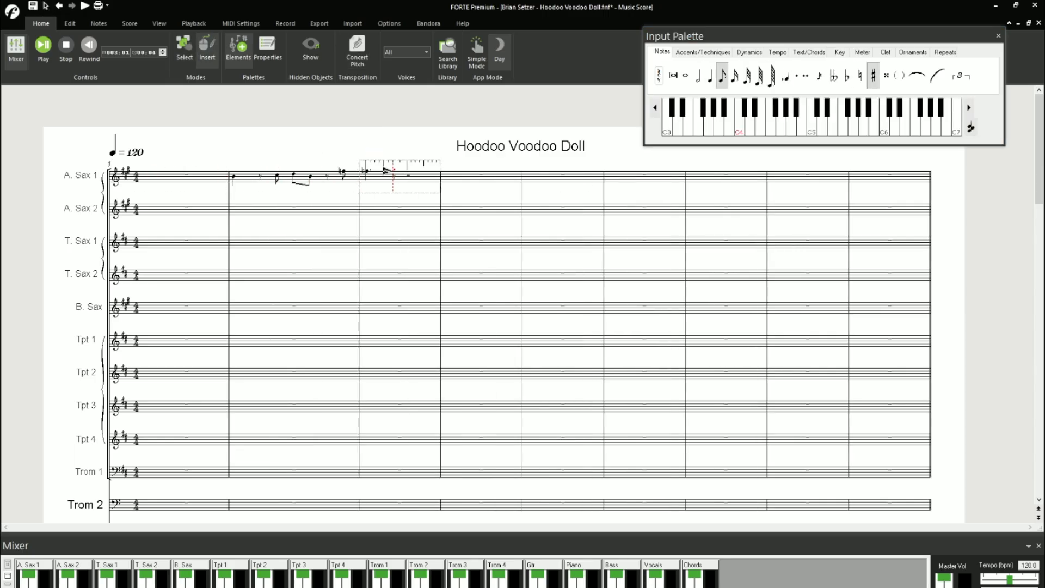
left_click(698, 76)
left_click(419, 172)
- Try to add a tie in measure 3 of A. Sax 1, then undo and delete the affected entry
scroll(368, 132, "up", 1)
left_click(916, 76)
key("ctrl+z")
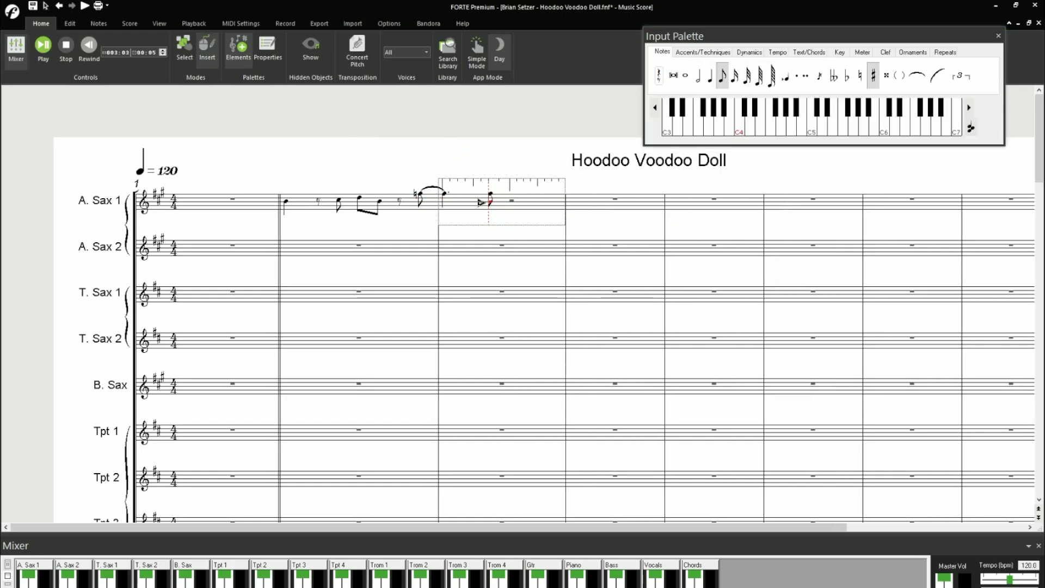
left_click(522, 209)
key("Delete")
- Enter a natural eighth note at the end of measure 2 and a dotted quarter note opening measure 3 of A. Sax 1
left_click(722, 77)
left_click(860, 76)
left_click(420, 191)
left_click(710, 76)
left_click(796, 76)
left_click(441, 194)
- Enter an eighth note tied to a half note to fill measure 3 of A. Sax 1
left_click(722, 76)
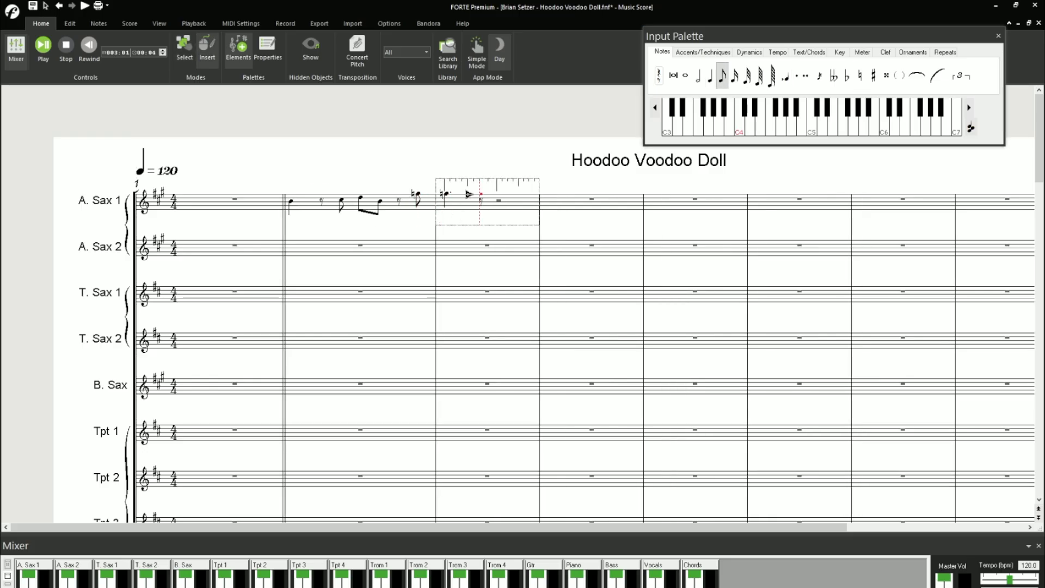
left_click(873, 76)
left_click(476, 194)
left_click(698, 77)
left_click(494, 194)
left_click(916, 77)
left_click(873, 77)
key("Escape")
left_click(507, 194)
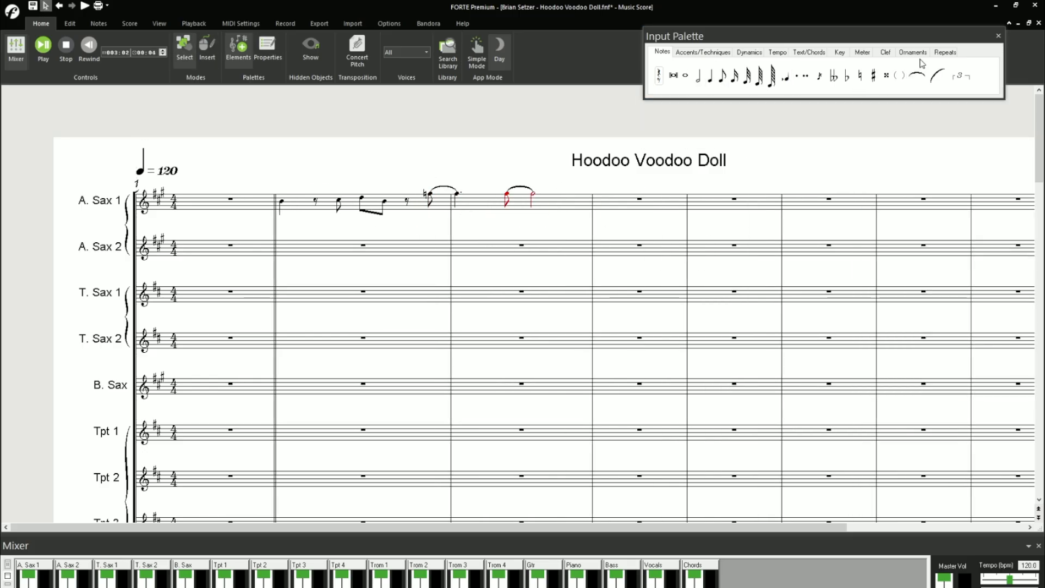
- Apply sharps to the tied eighth notes in measures 2 and 3 of A. Sax 1, then delete the selected note
left_click(873, 77)
left_click(873, 76)
left_click(430, 194)
left_click(702, 52)
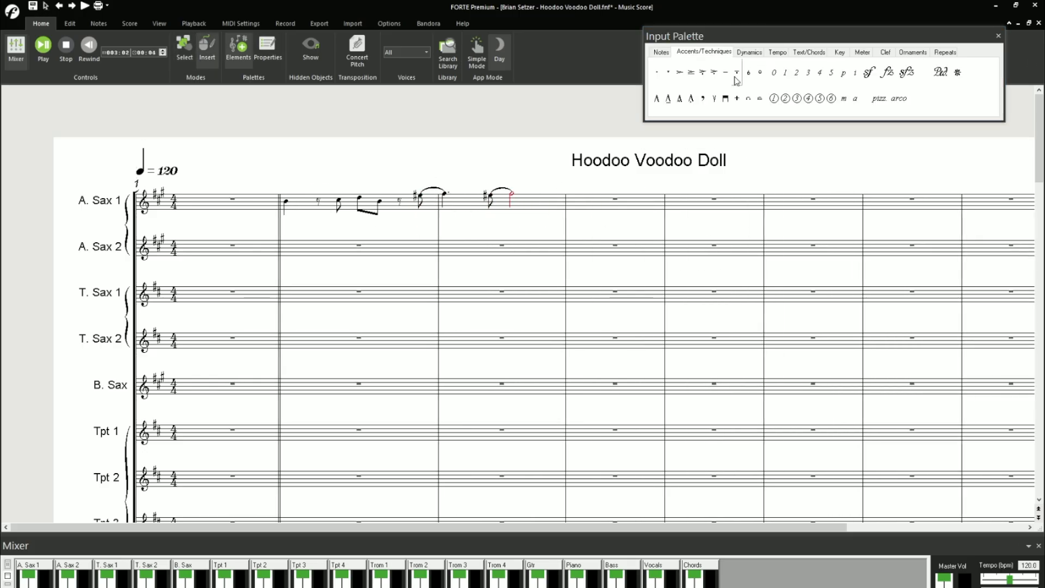
key("Delete")
- Hide the mixer and re-enter the eighth note ending measure 2 and the dotted quarter note opening measure 3 of A. Sax 1
left_click(16, 48)
left_click(662, 52)
left_click(872, 76)
left_click(419, 194)
left_click(710, 76)
left_click(448, 194)
- Complete measure 3 of A. Sax 1 with an eighth note tied to a half note and start measure 4 with a quarter note
left_click(723, 76)
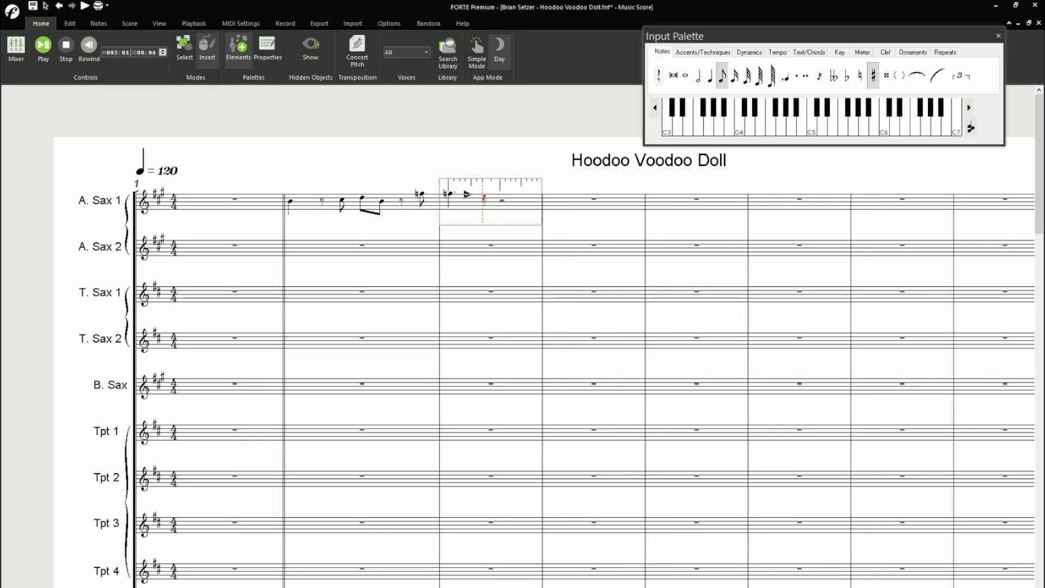
left_click(697, 76)
left_click(916, 77)
left_click(709, 76)
left_click(598, 201)
left_click(722, 76)
left_click(626, 202)
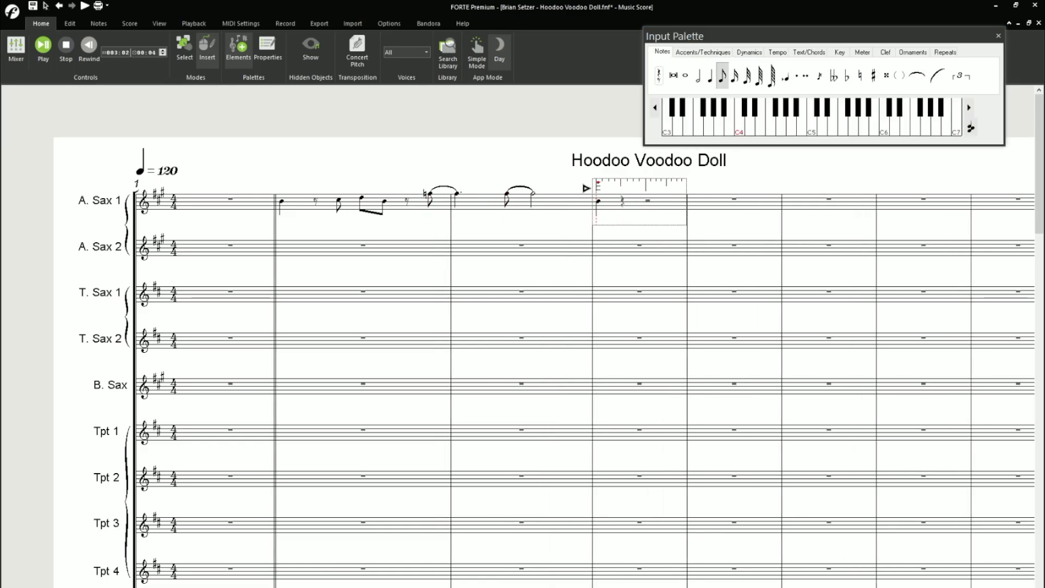
- Dismiss the repeated "A required resource was" messages and the runtime error message
left_click(568, 355)
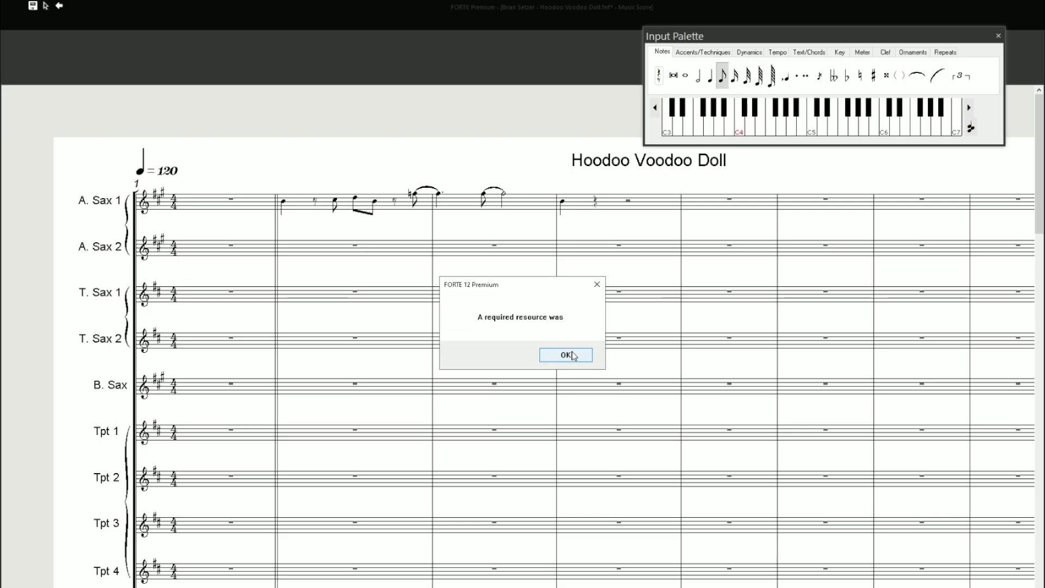
left_click(572, 351)
left_click(572, 351)
left_click(569, 354)
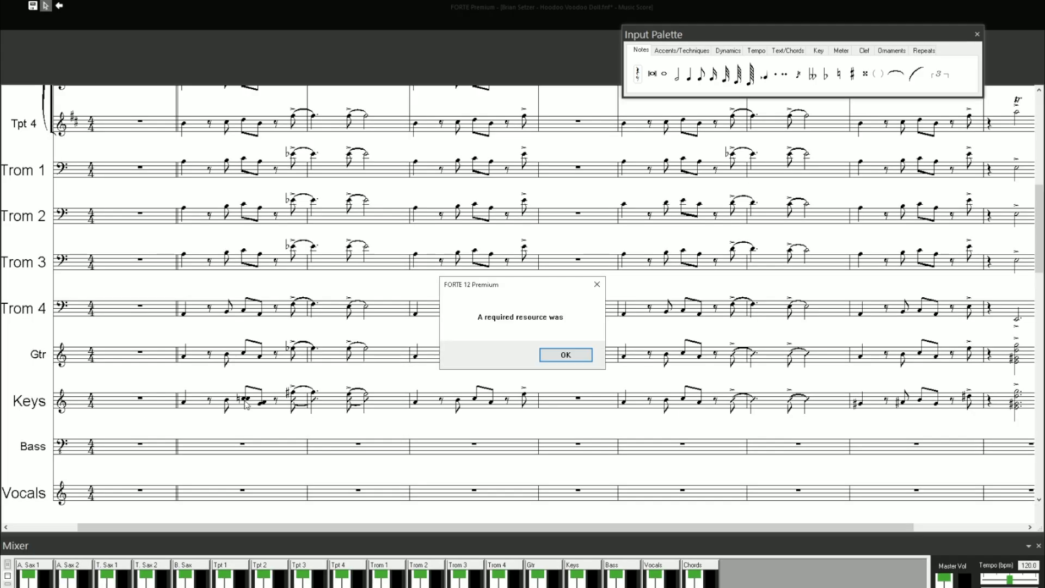
left_click(568, 357)
left_click(568, 355)
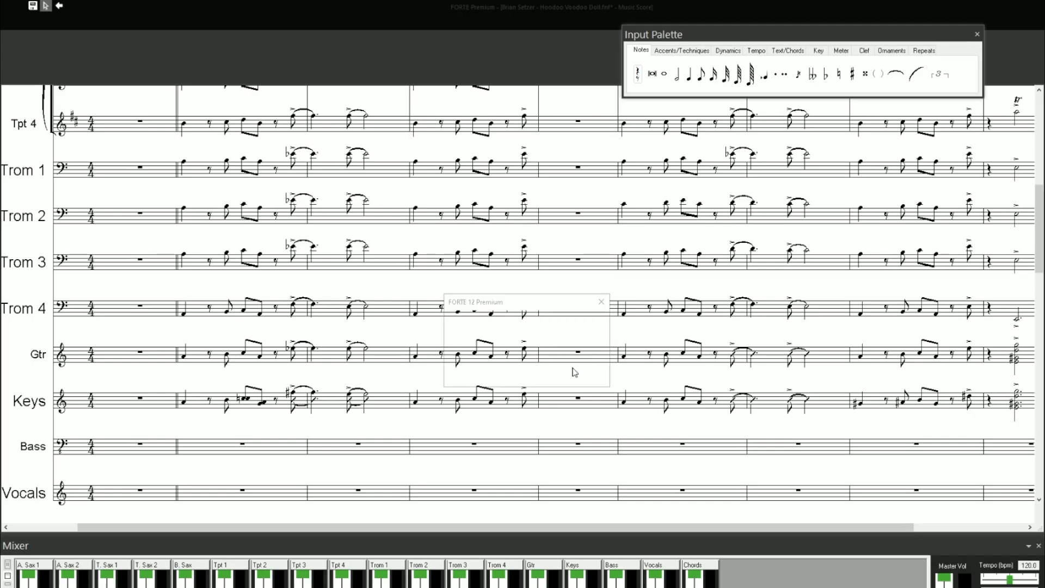
left_click(567, 353)
left_click(574, 361)
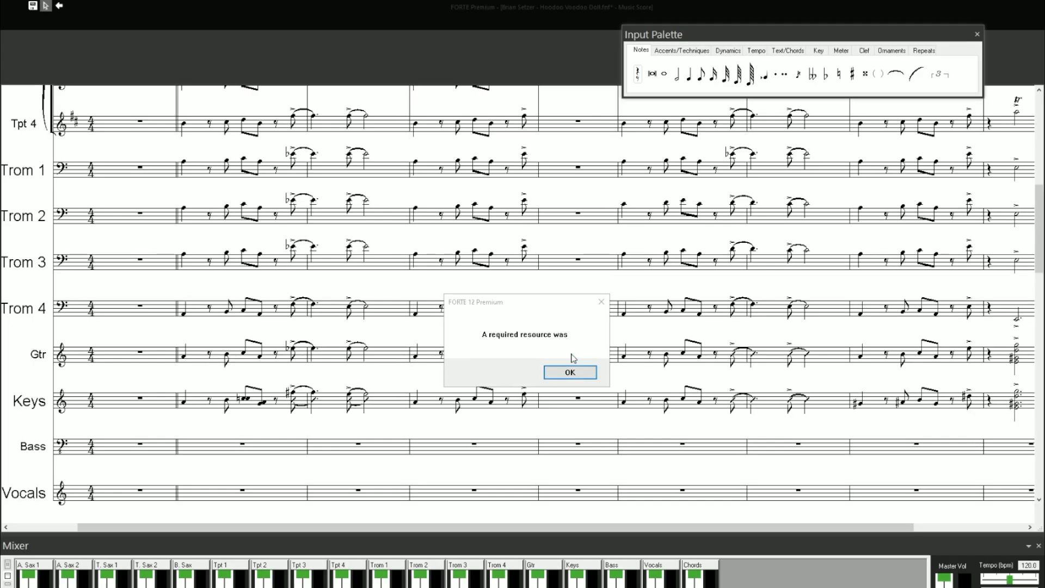
left_click(574, 363)
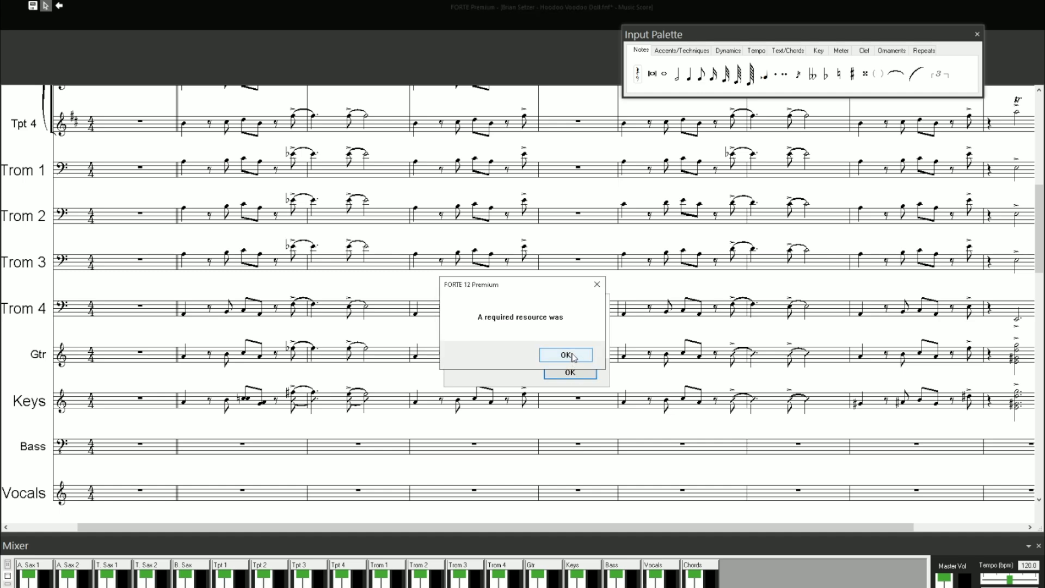
left_click(572, 362)
left_click(567, 362)
left_click(566, 364)
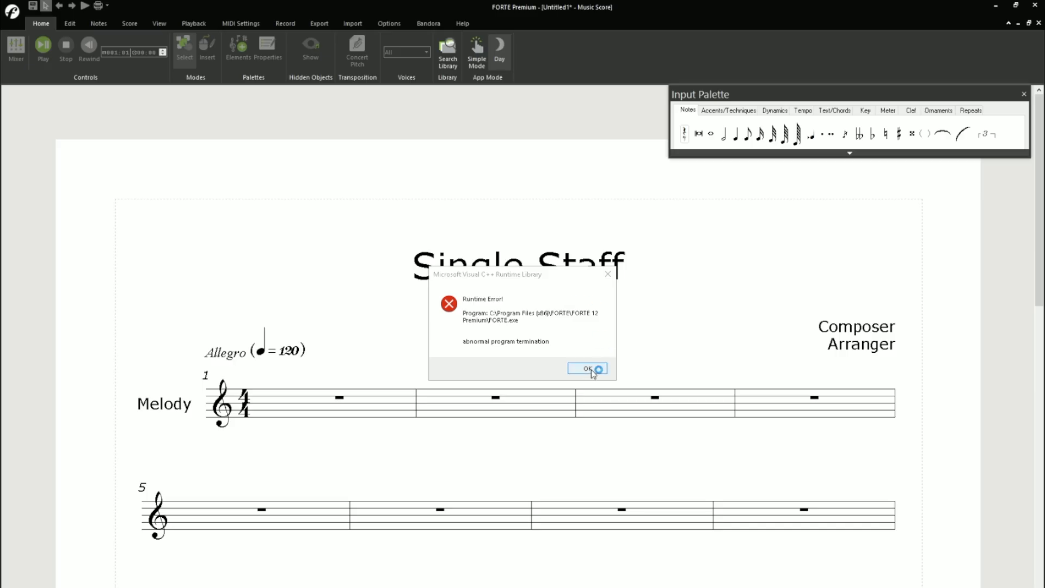
left_click(588, 369)
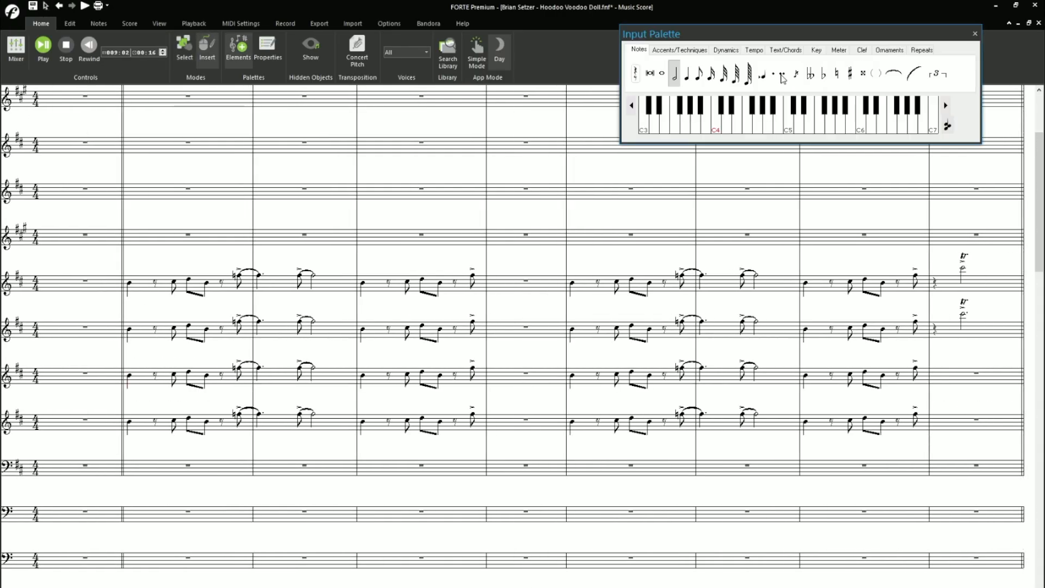
- Add accents to the final dotted half notes in the lower two trumpet staves of "Hoodoo Voodoo Doll"
left_click(680, 49)
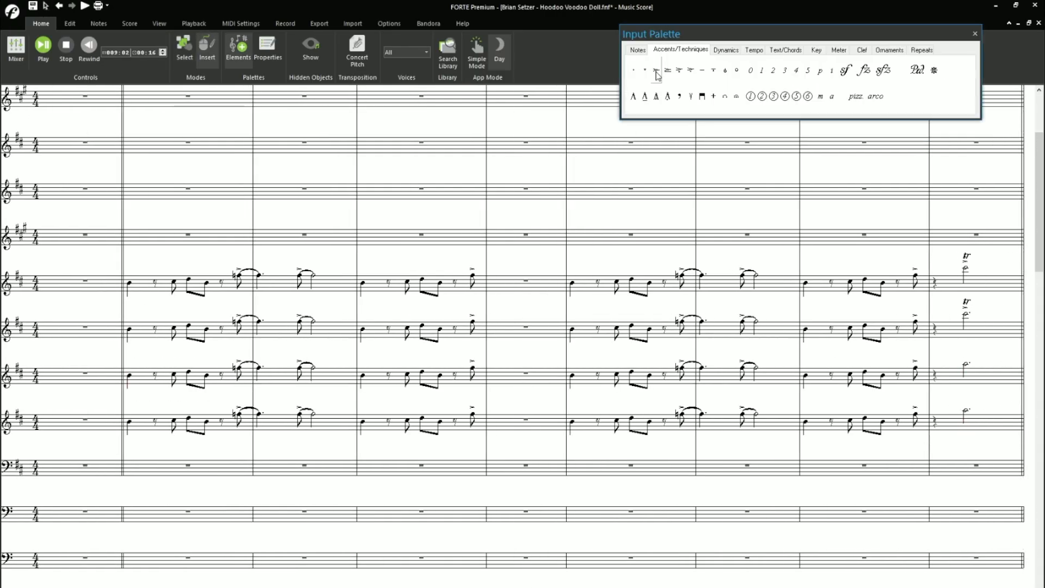
left_click(657, 72)
left_click(966, 364)
left_click(966, 410)
- Add trills to the final dotted half notes in the lower two trumpet staves and leave ornament entry
left_click(889, 50)
left_click(636, 67)
left_click(965, 362)
left_click(969, 404)
right_click(966, 396)
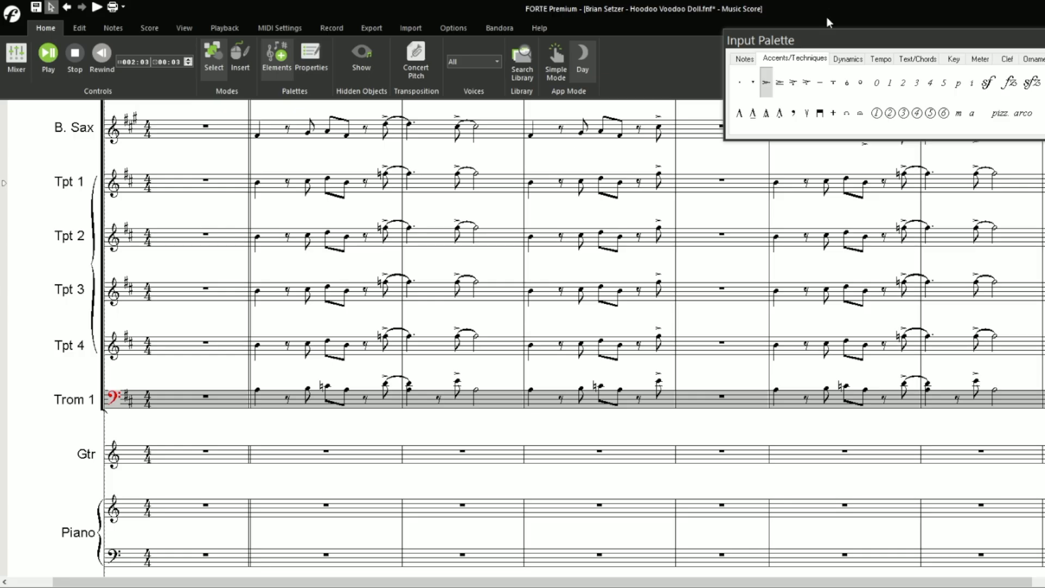
- Apply the C major key signature to the Trom 1 staff
left_click(954, 59)
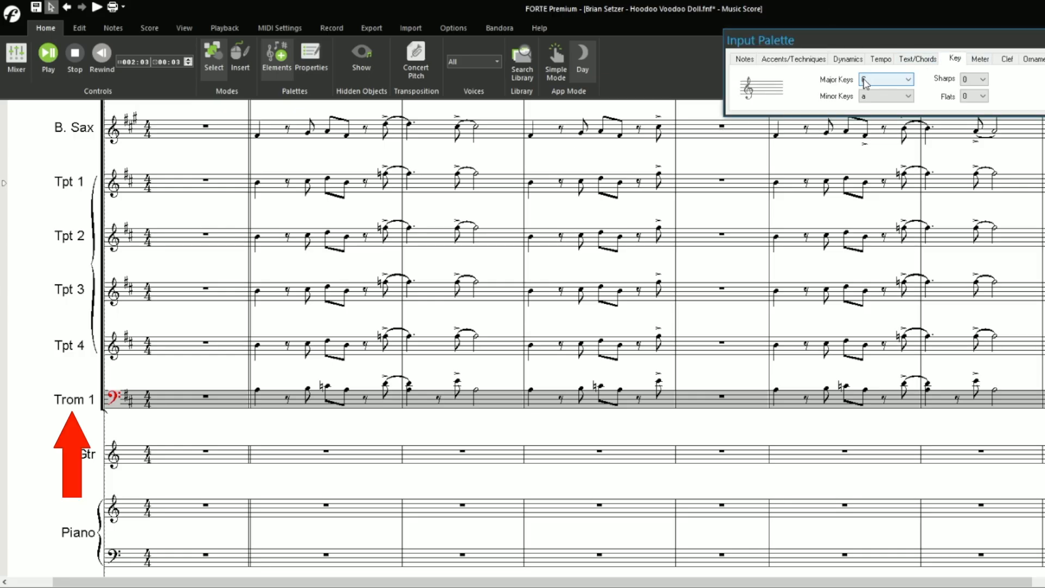
left_click(864, 82)
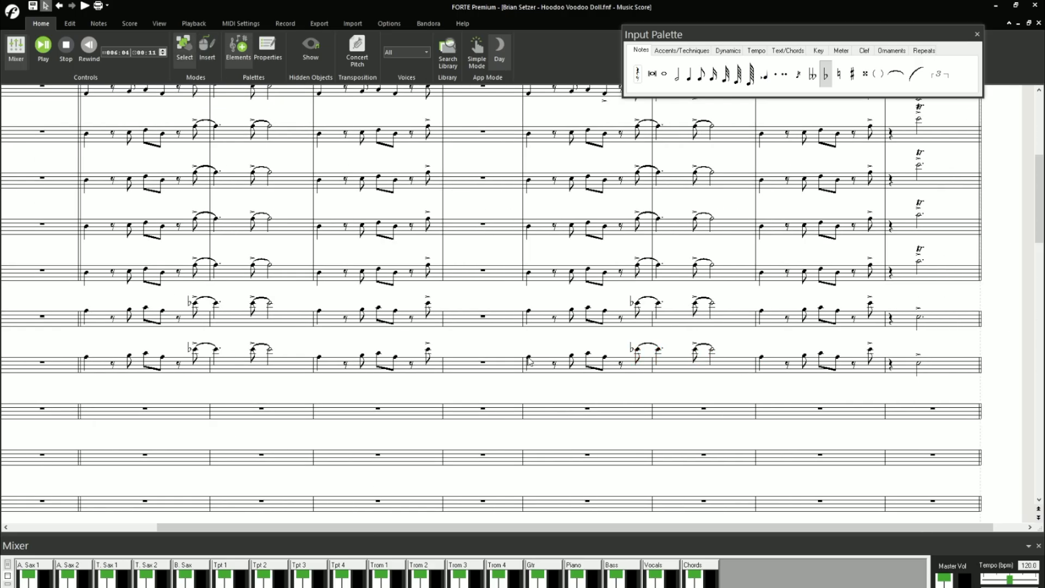
- Lower the accented tied pair in the Trom 2 staff's second long phrase by one step and make its first note natural
left_click(608, 351)
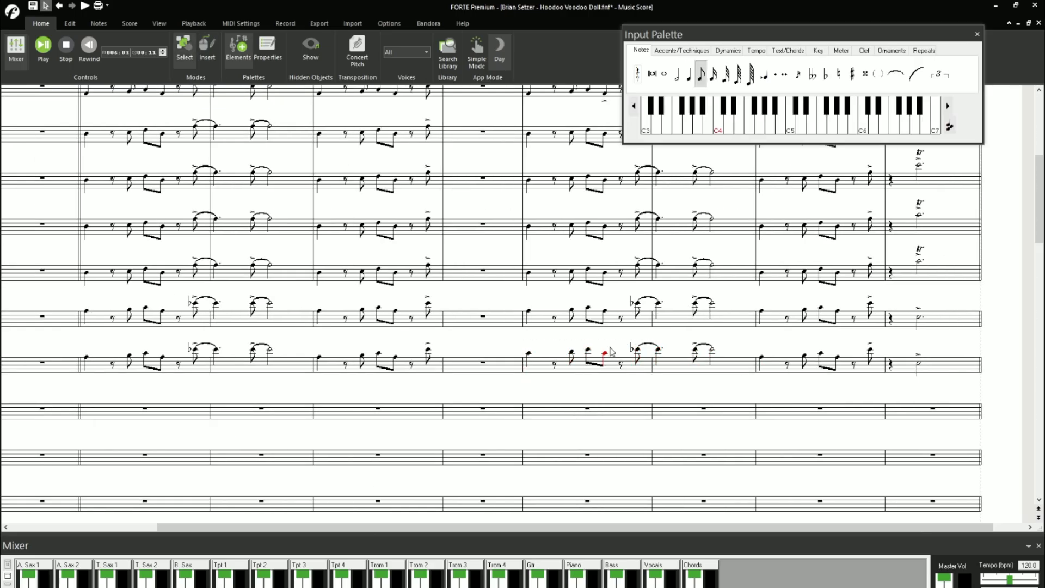
left_click_drag(638, 349, 637, 352)
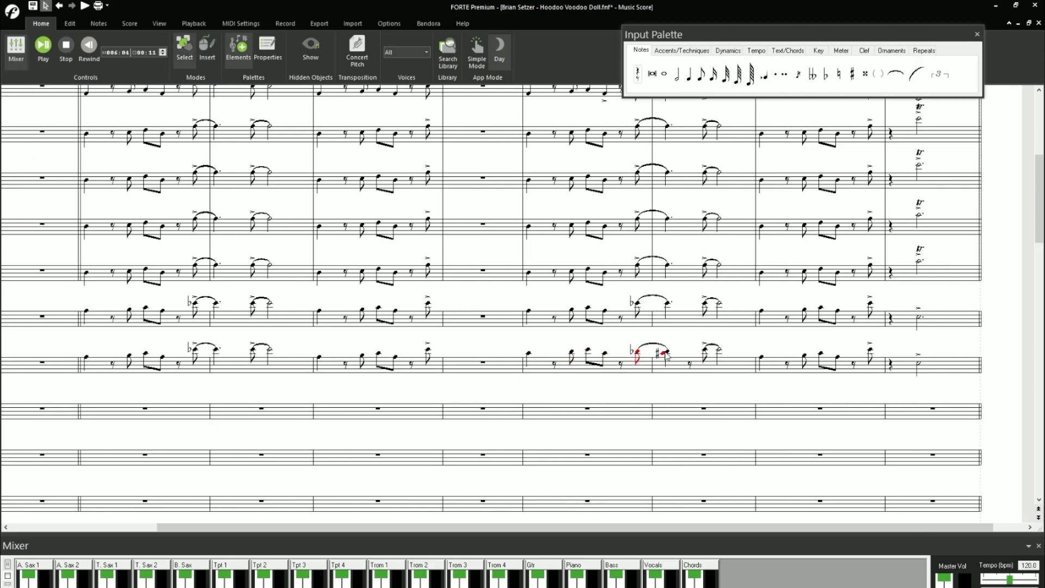
left_click(838, 74)
left_click(637, 352)
mouse_move(325, 527)
left_mouse_down()
mouse_move(292, 534)
mouse_move(359, 530)
left_mouse_up()
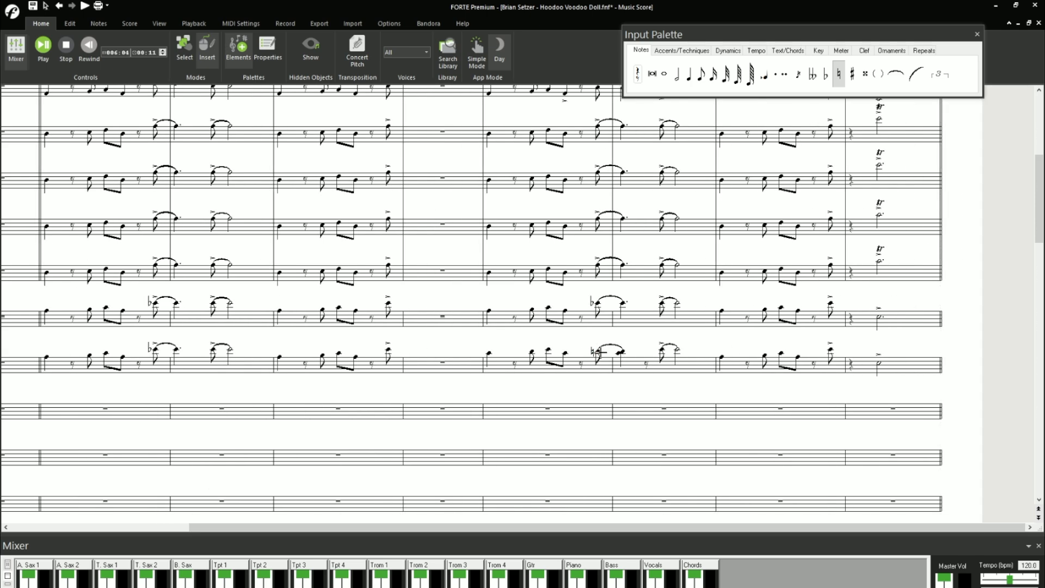
- Lower the following accented slurred notes in the Trom 2 staff's second long phrase by one step
key("Escape")
left_click_drag(656, 349, 656, 353)
left_click(700, 81)
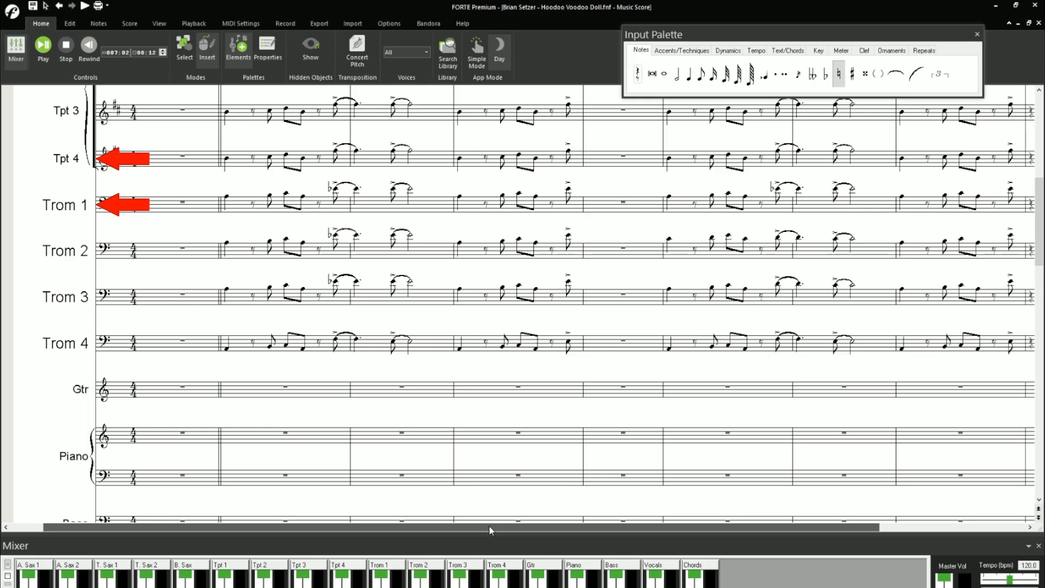
- Select the Gtr staff's first measure after the double barline
left_click_drag(489, 524, 550, 526)
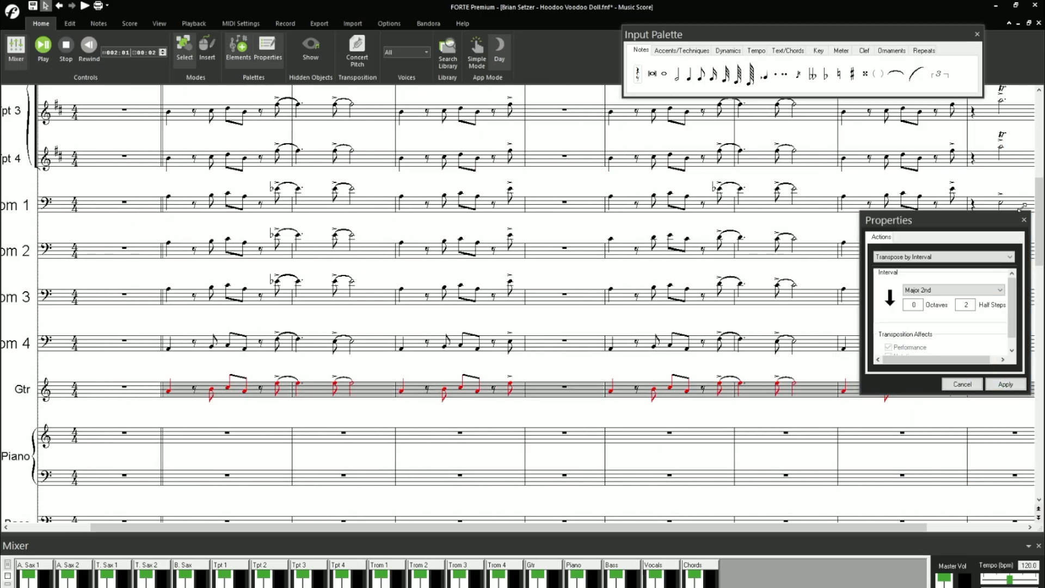
left_click(277, 388)
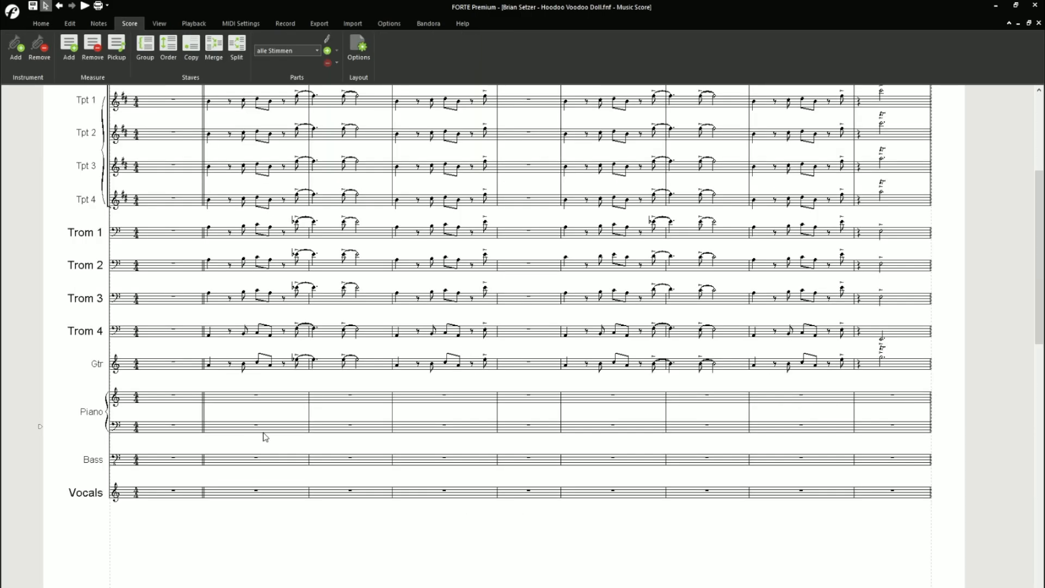
- Remove the two-staff Piano instrument from the score and add a new single-staff instrument named Piano
left_click(39, 46)
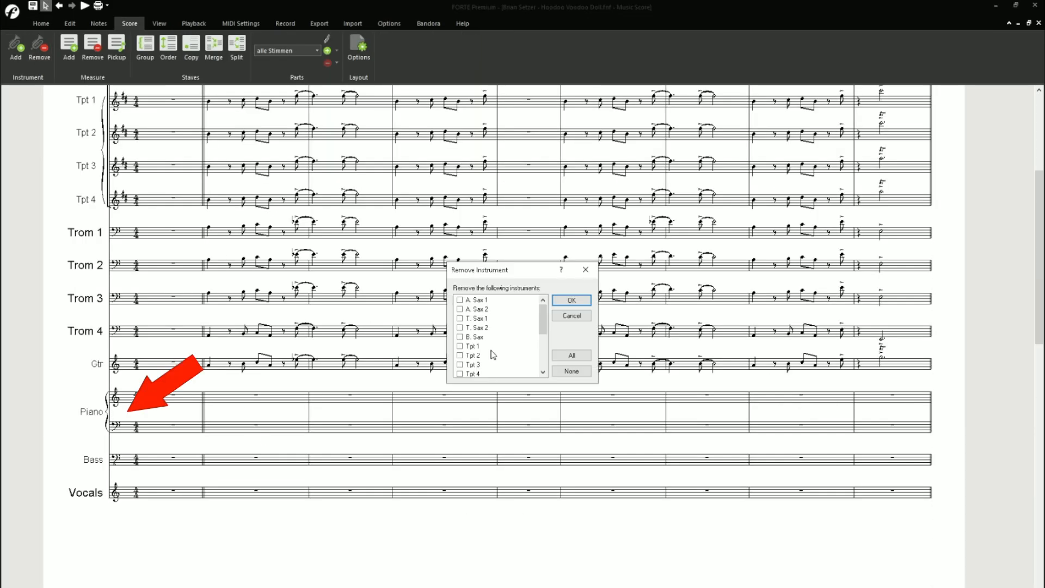
scroll(493, 354, "down", 3)
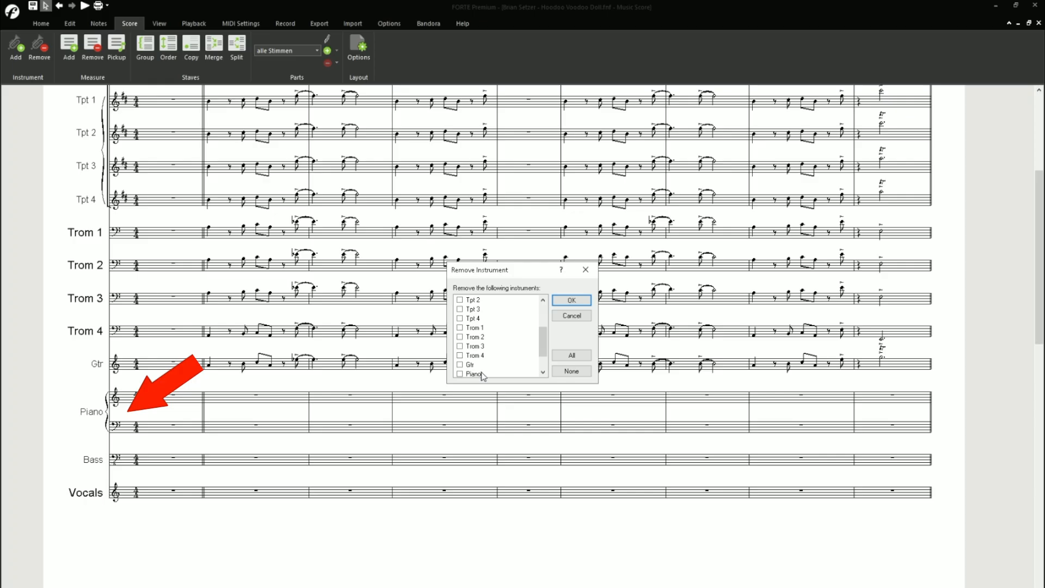
left_click(562, 301)
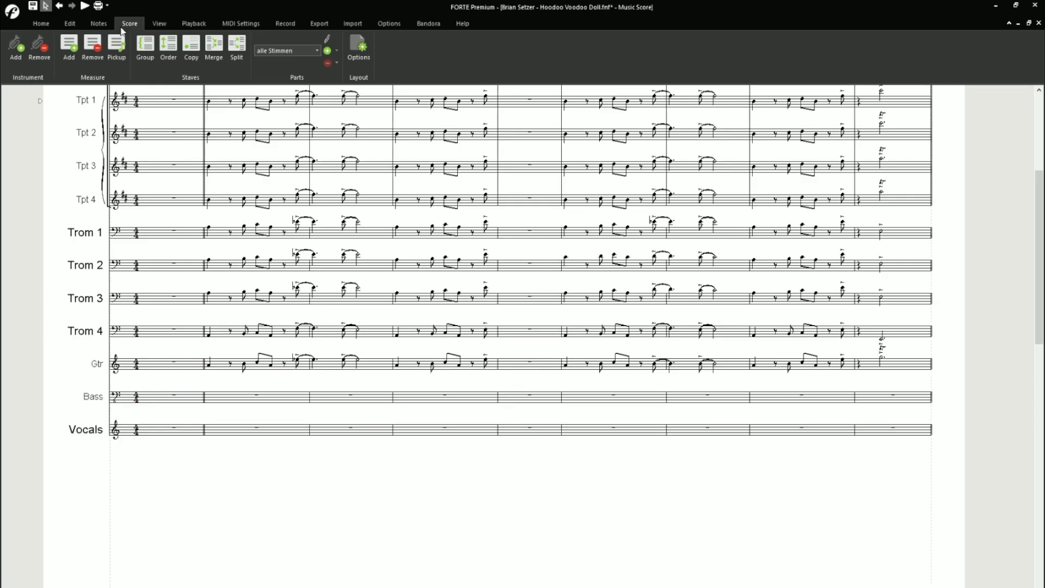
left_click(16, 46)
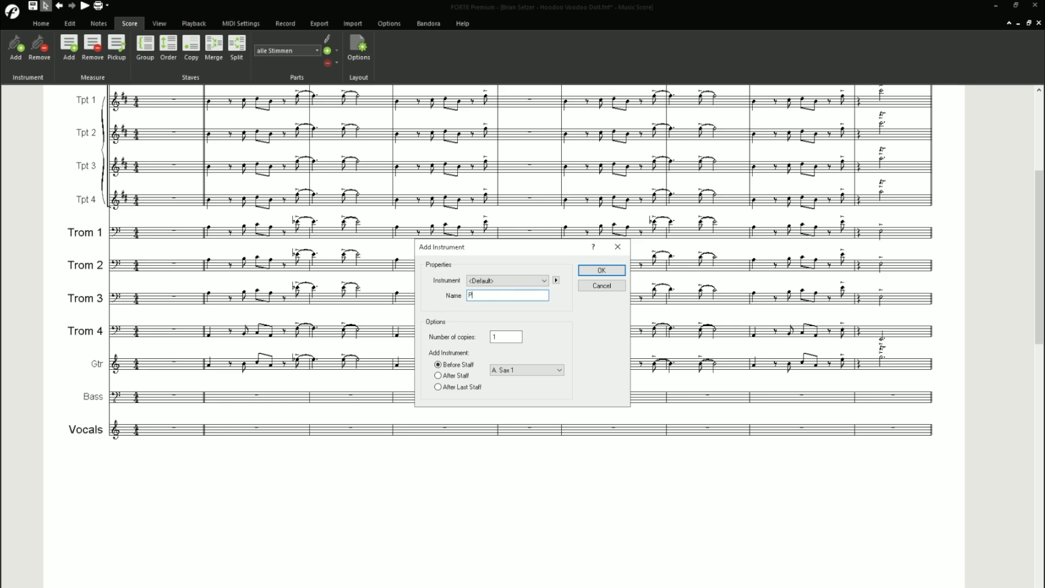
key("Return")
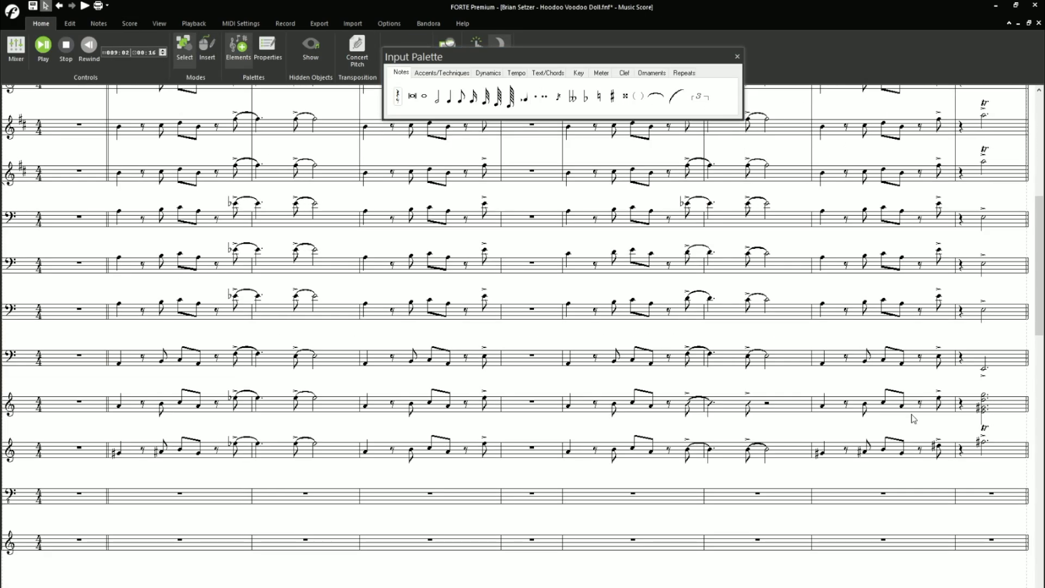
- Edit the tied notes in the Piano staff's second long phrase and apply a natural to its final dotted half note
right_click(688, 450)
left_click(719, 441)
left_click(990, 296)
left_click(958, 384)
left_click(599, 96)
left_click(982, 450)
right_click(982, 451)
left_click(941, 446)
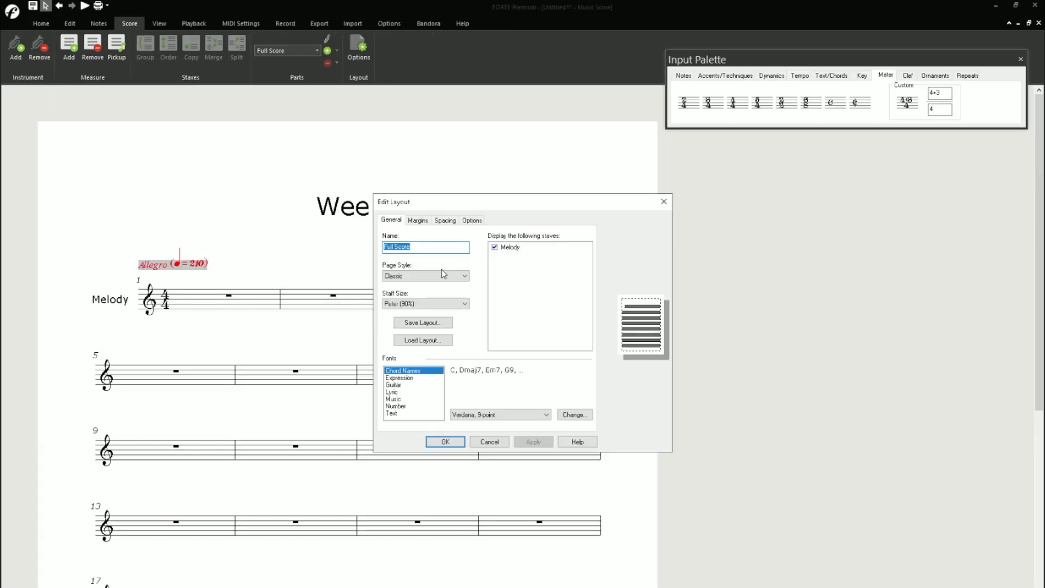
- Hide and restore the Melody staff in the "Wee!" layout and set the page style to Rock/Pop/Jazz
left_click(495, 247)
left_click(574, 353)
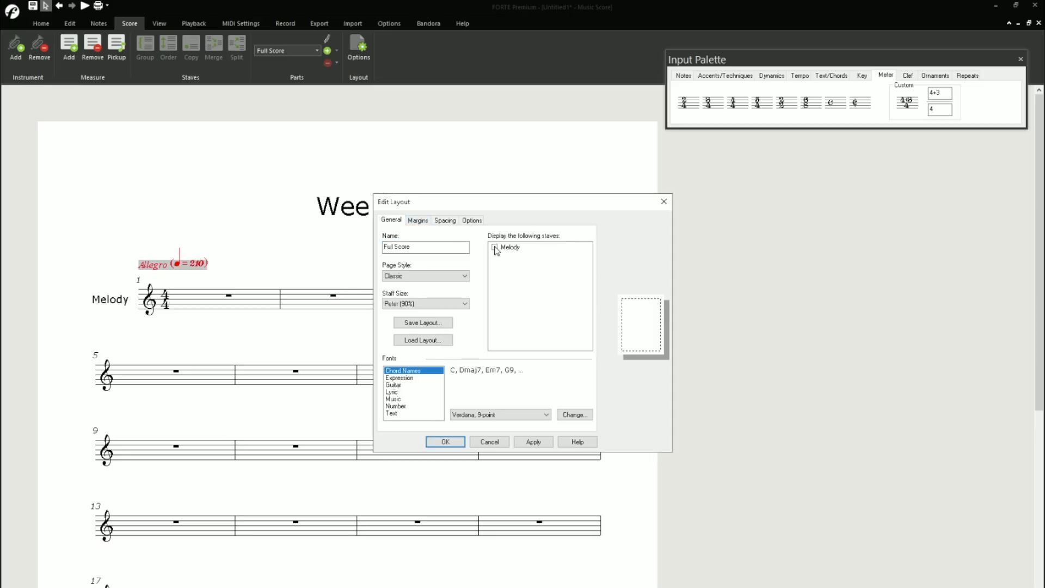
left_click(494, 247)
left_click(465, 276)
left_click(426, 301)
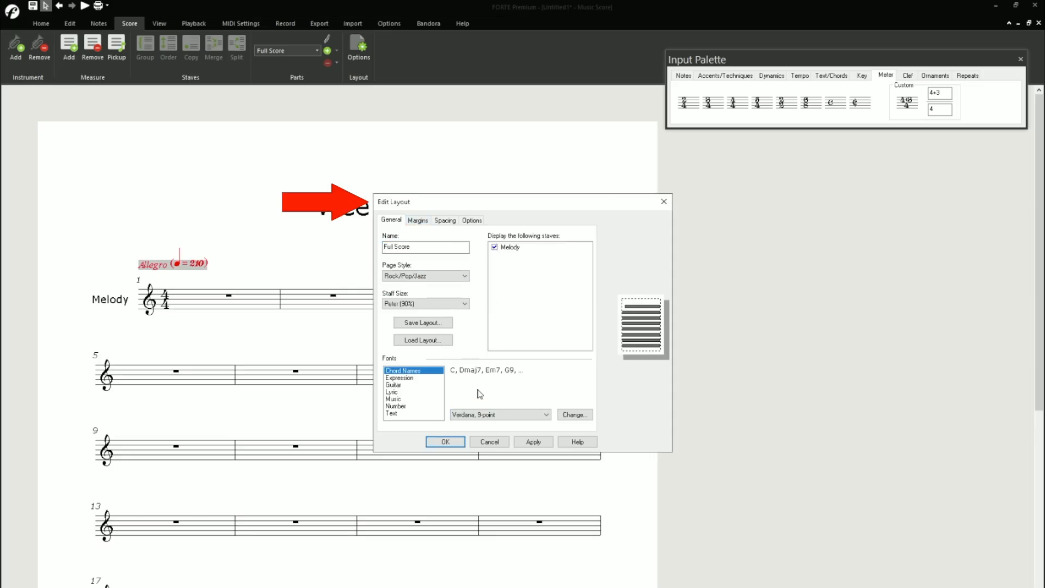
- Go through the layout's margin, spacing and general option settings and toggle the display of page numbers
left_click(418, 220)
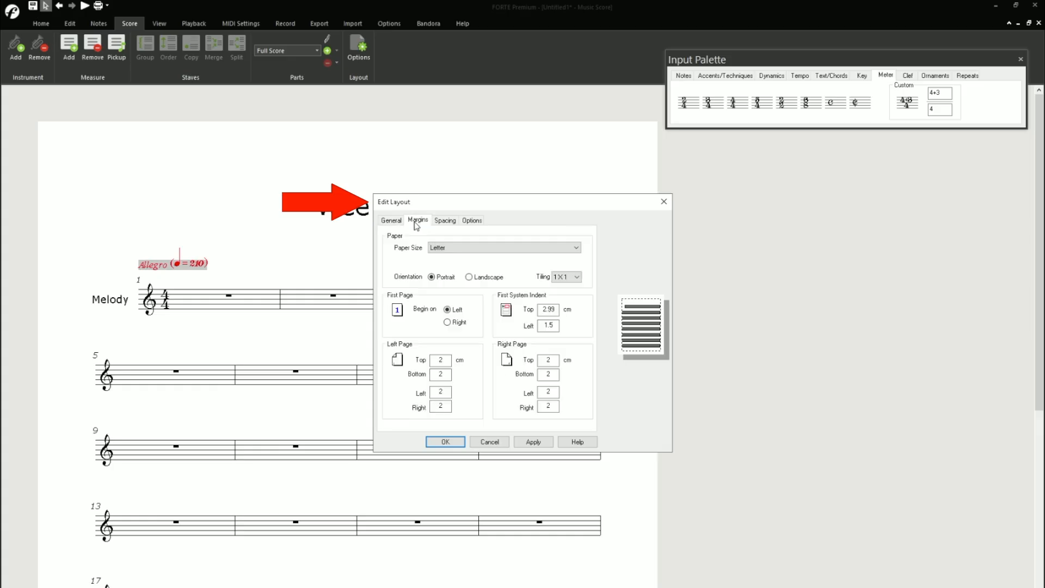
left_click(446, 223)
left_click(479, 223)
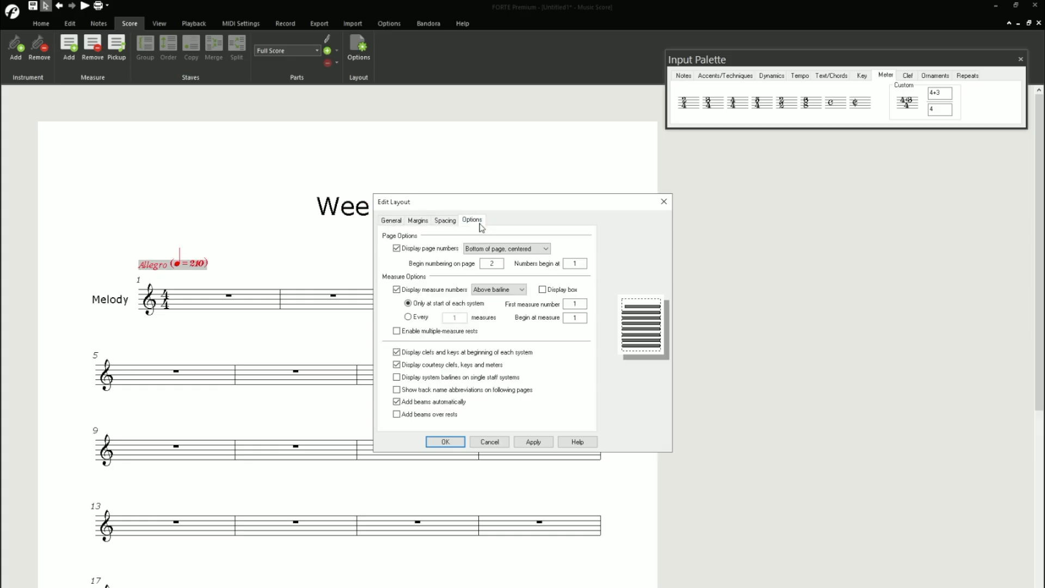
left_click(404, 249)
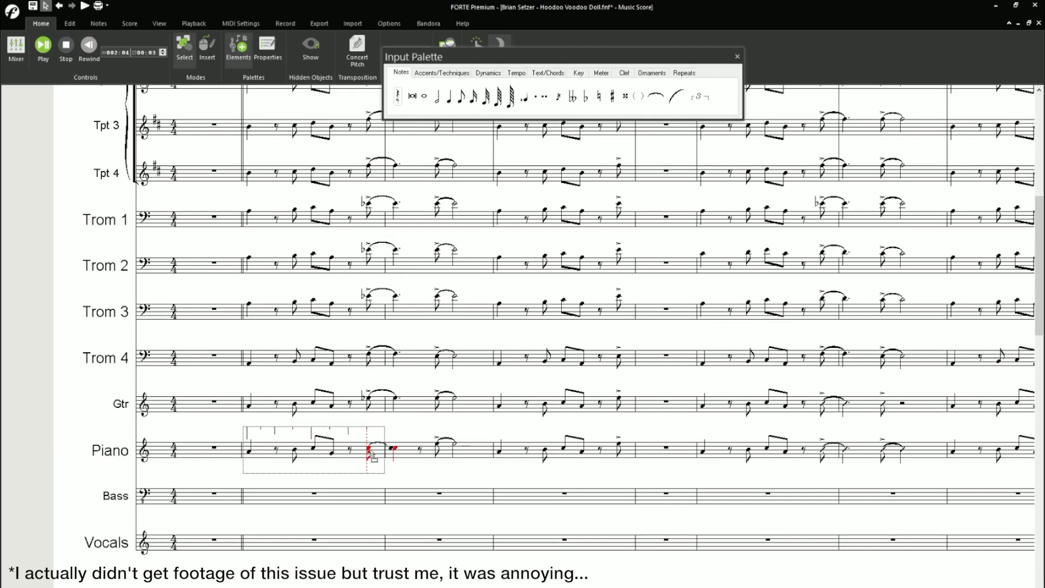
- Correct the Piano staff's first tied figure and enter an eighth note in the Bass staff's second phrase measure
double_click(430, 450)
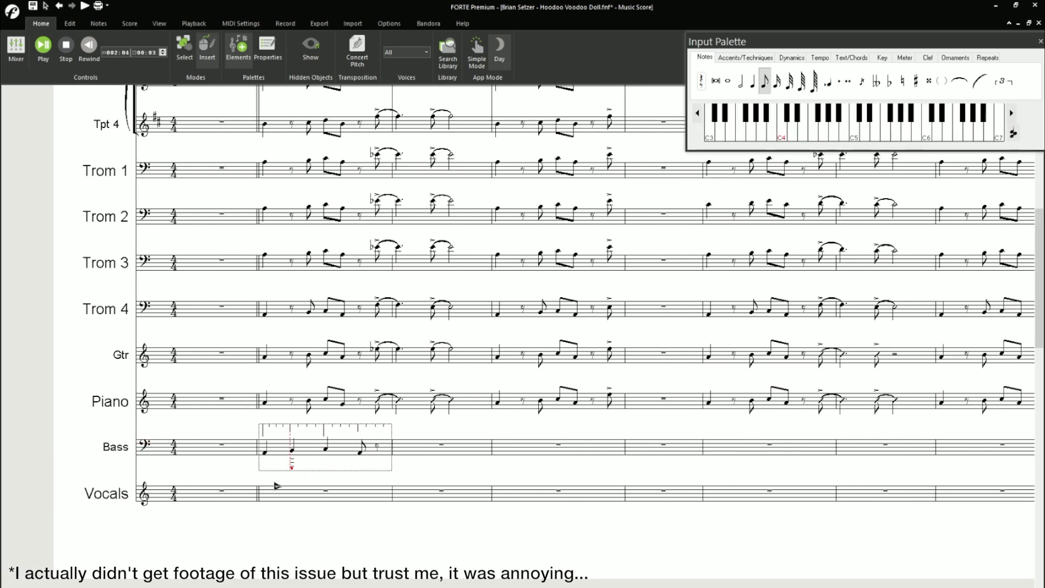
left_click(450, 447)
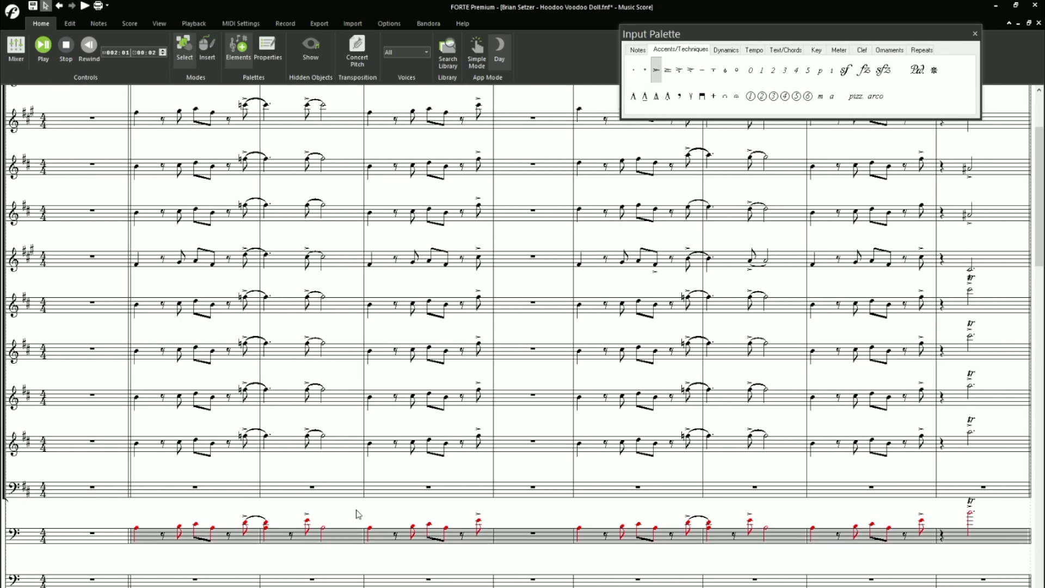
- Paste the copied Trom 2 phrases into the empty Trom 1 staff and check the pasted notes
left_click(185, 500)
left_click(986, 498, "shift")
left_click(179, 508)
key("ctrl+v")
left_click(189, 479)
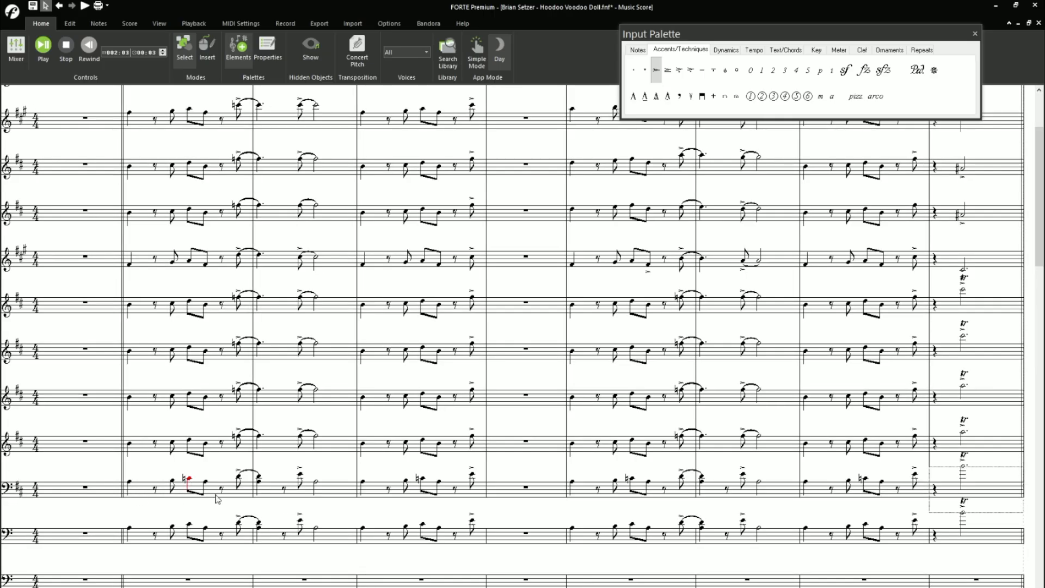
scroll(217, 498, "left", 2)
scroll(186, 518, "down", 3)
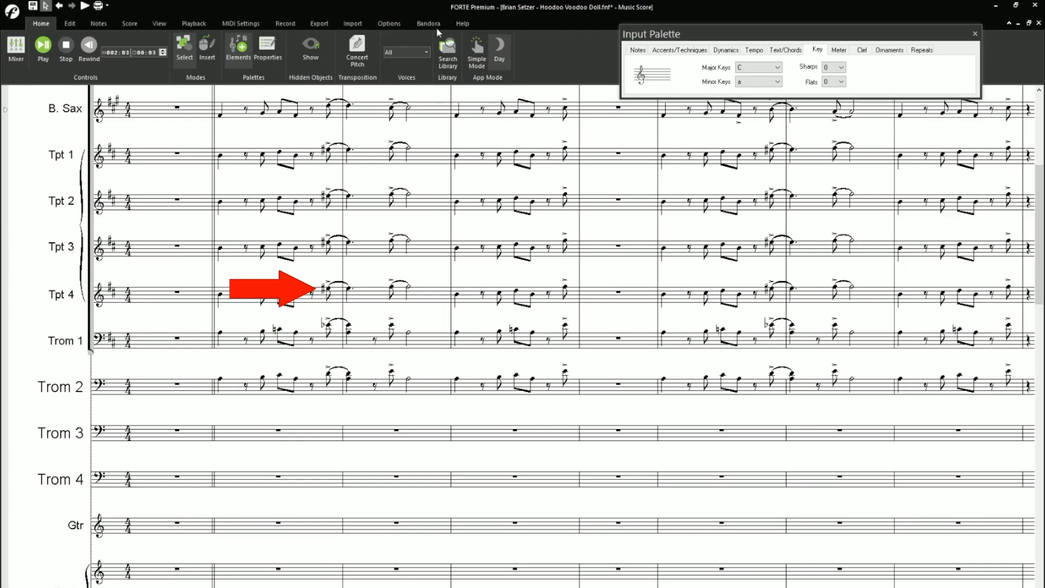
- Show the score's hidden objects and inspect the selected notes in the Trom 2 staff
left_click(311, 50)
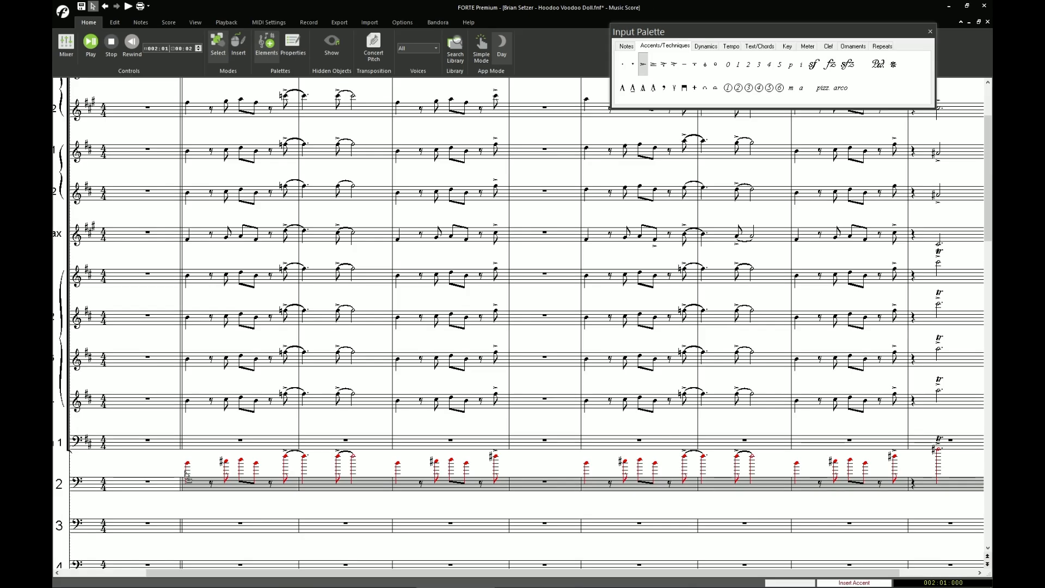
left_click_drag(186, 471, 216, 473)
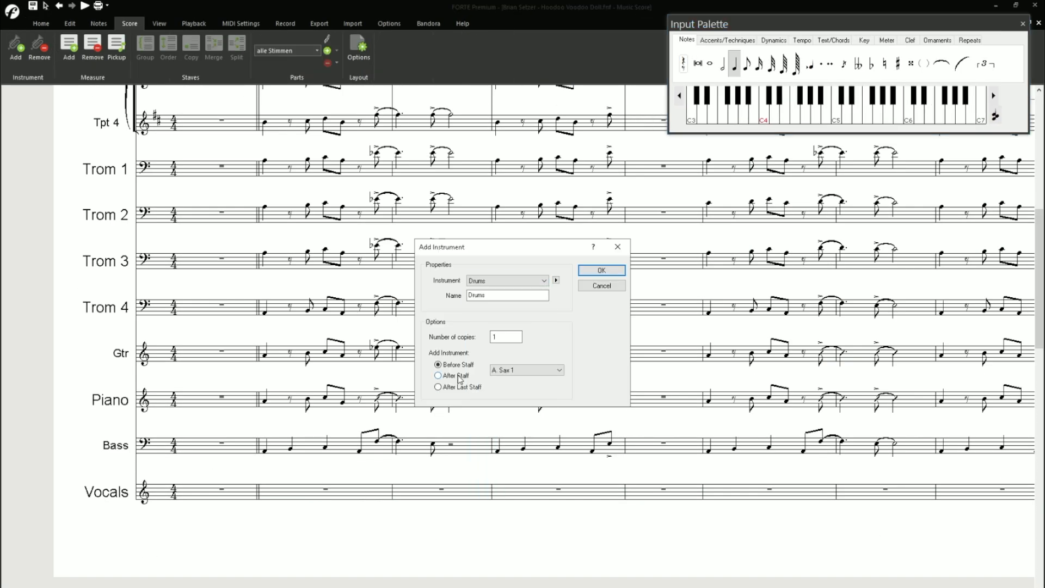
left_click(545, 370)
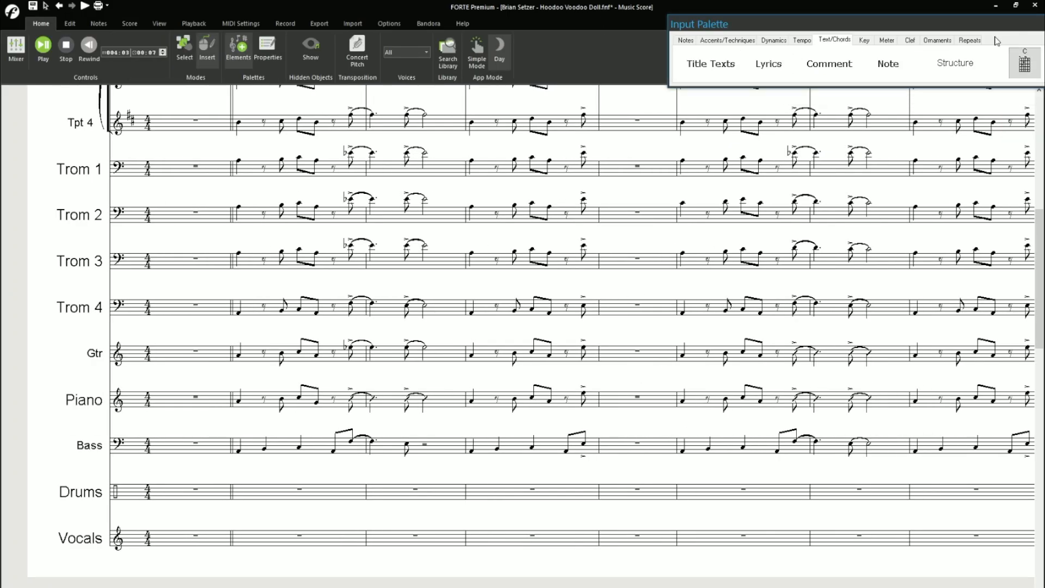
- Place an Amin chord symbol above the start of the Gtr staff's first phrase and change the layout's chord name font
left_click(101, 22)
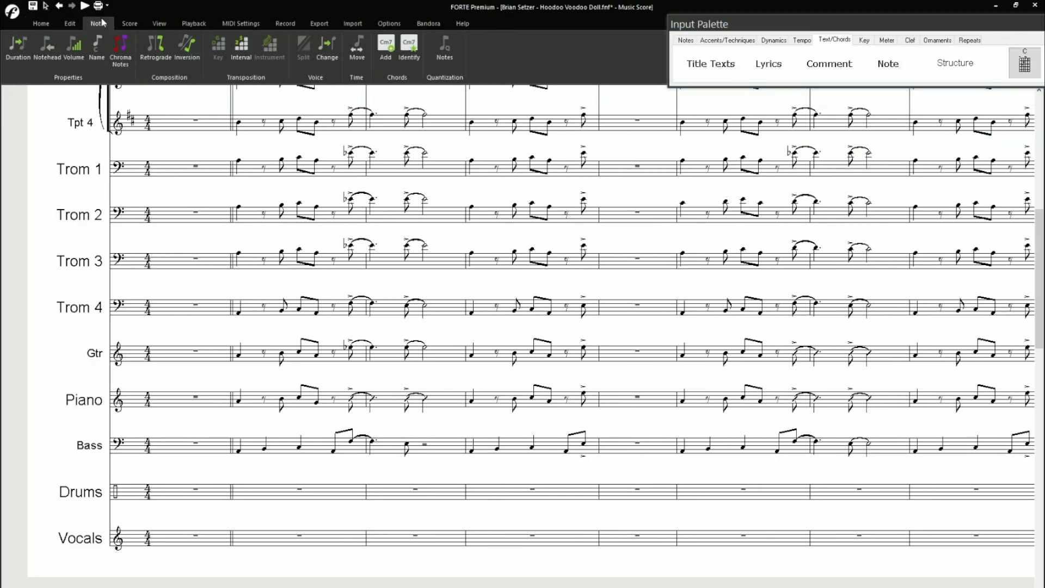
left_click(245, 328)
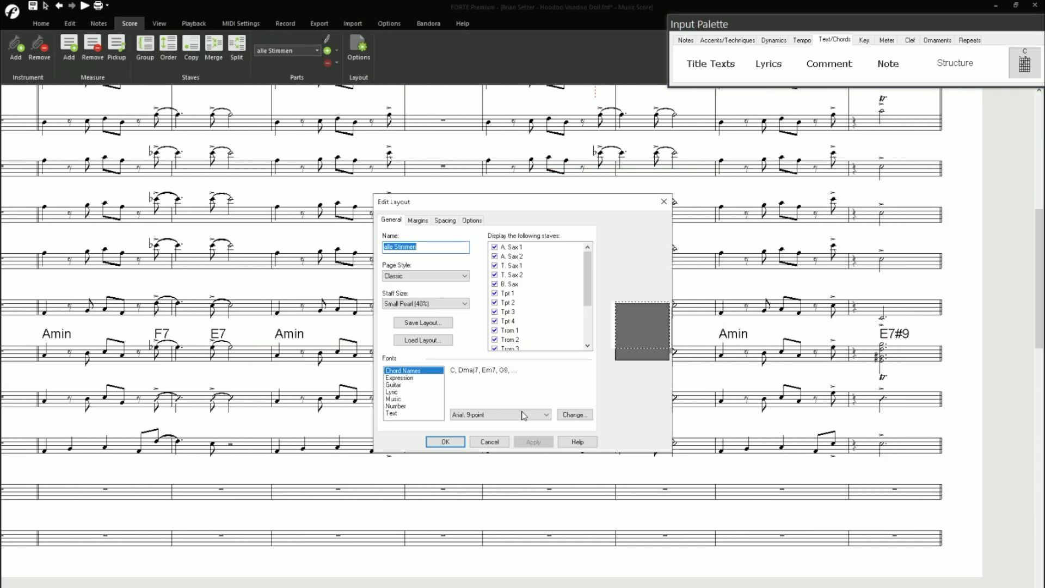
left_click(574, 414)
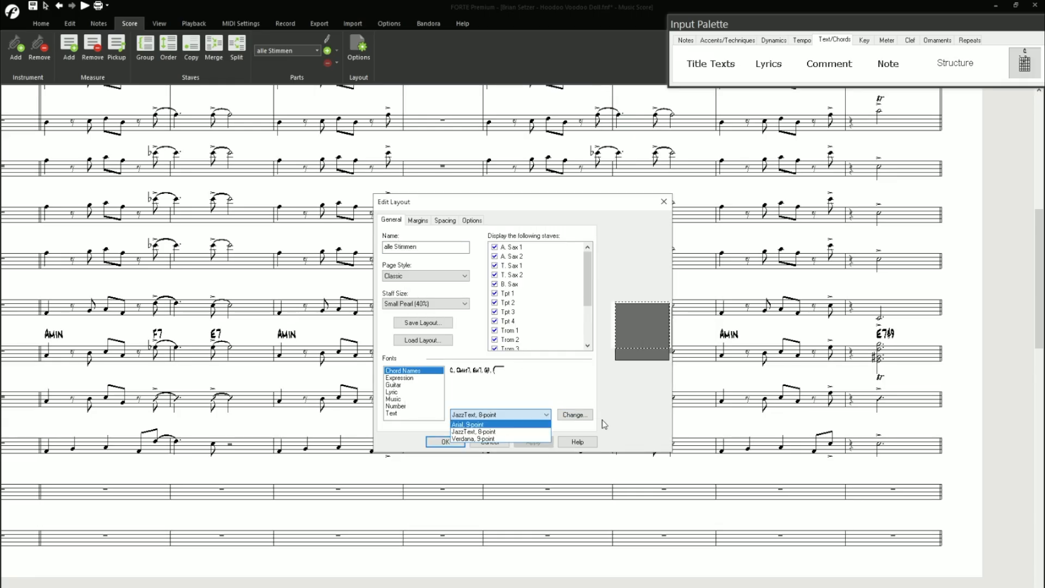
left_click(445, 441)
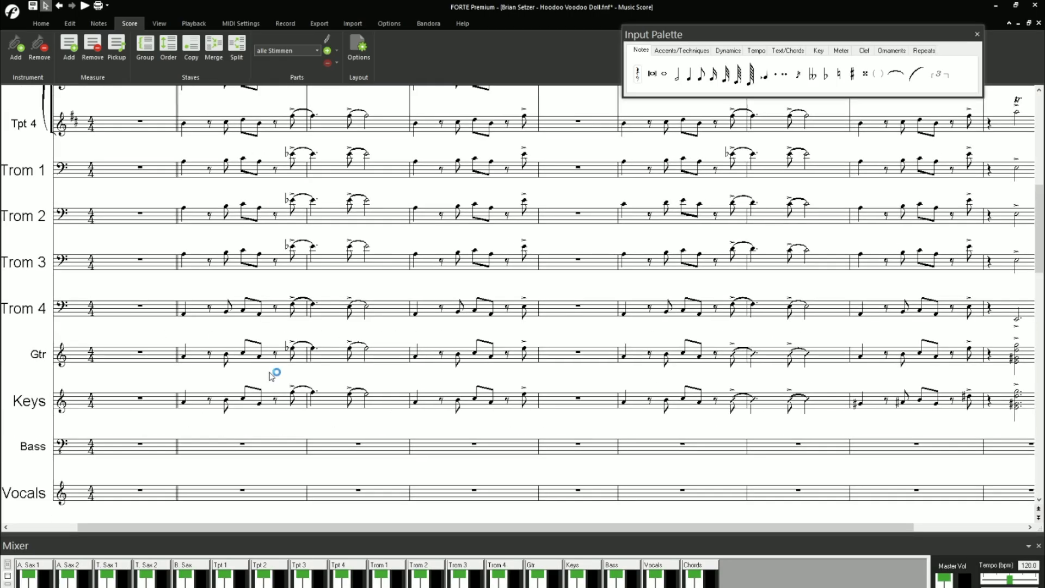
- Try to paste the notes copied from the Keys staff's later phrase over its first phrase, and undo the paste
left_click_drag(280, 375, 416, 429)
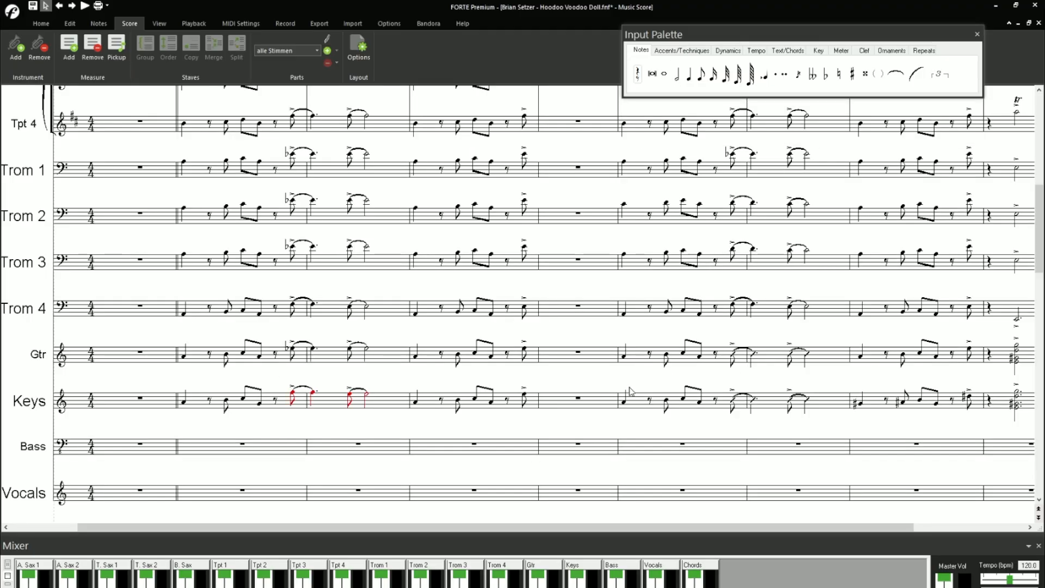
mouse_move(630, 390)
left_mouse_down()
mouse_move(631, 409)
mouse_move(828, 407)
left_mouse_up()
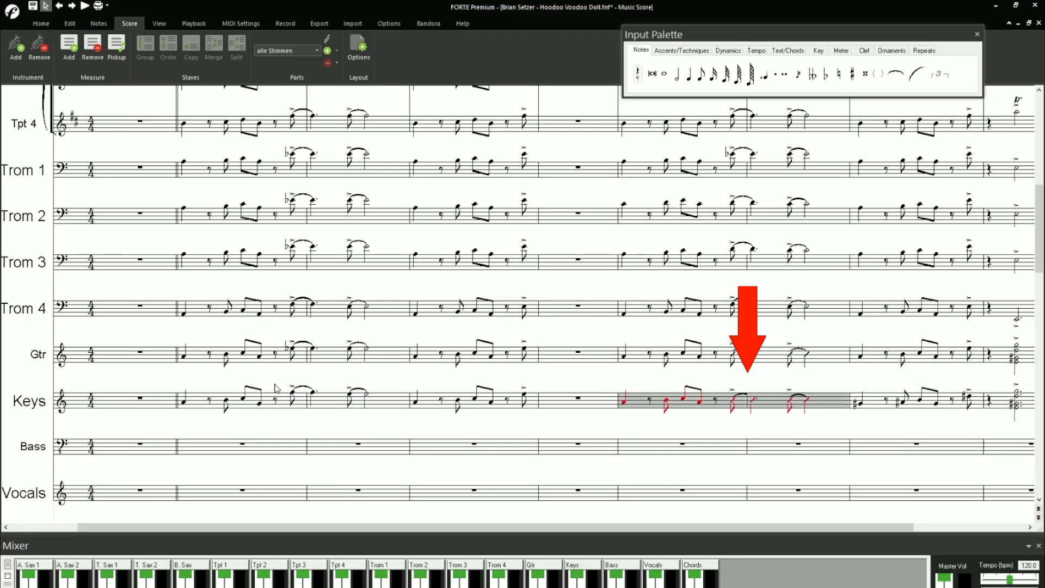
mouse_move(196, 405)
left_mouse_down()
mouse_move(407, 416)
mouse_move(373, 409)
left_mouse_up()
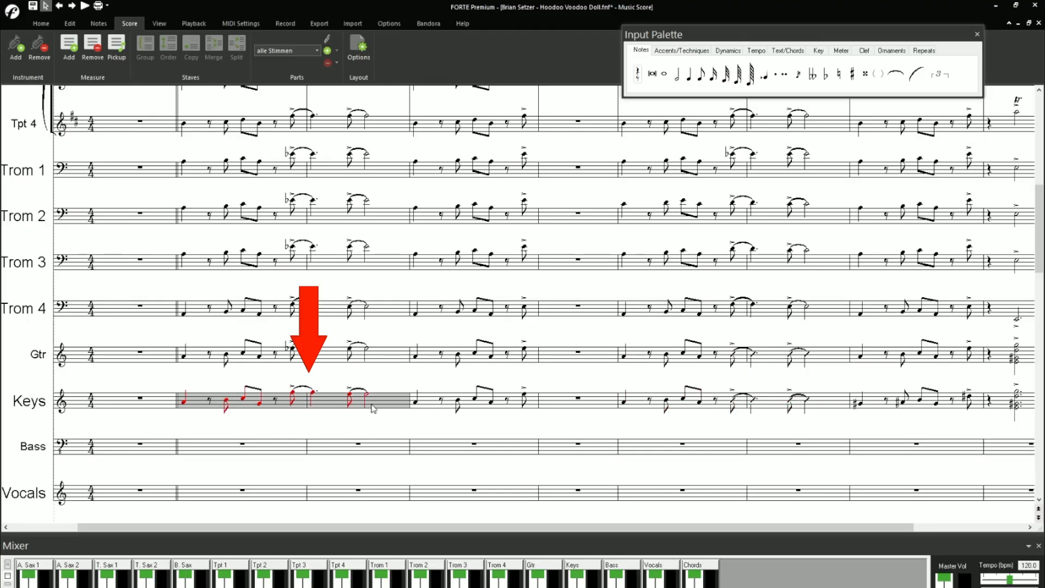
right_click(255, 409)
key("Escape")
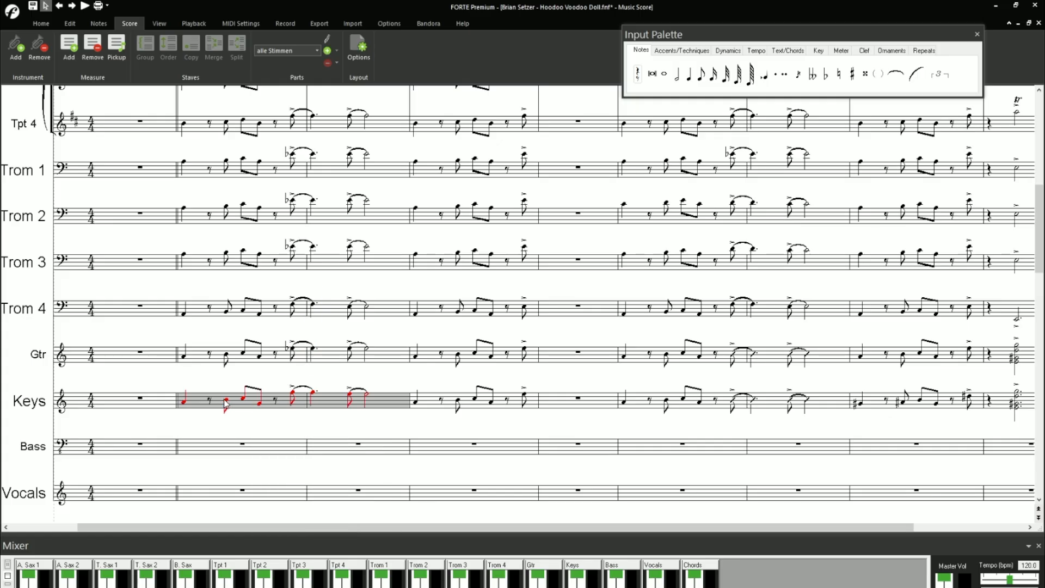
key("ctrl+v")
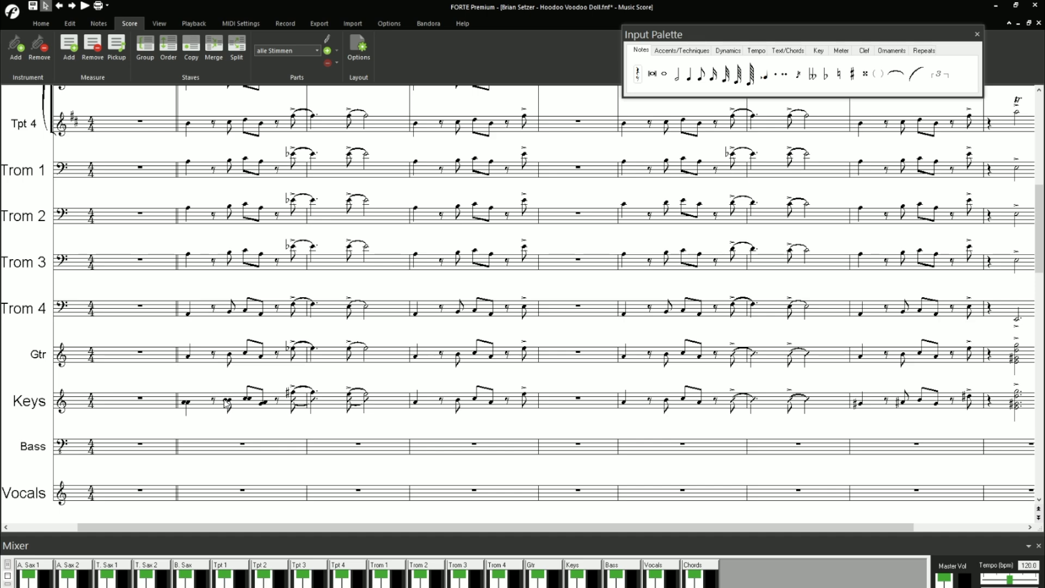
key("ctrl+z")
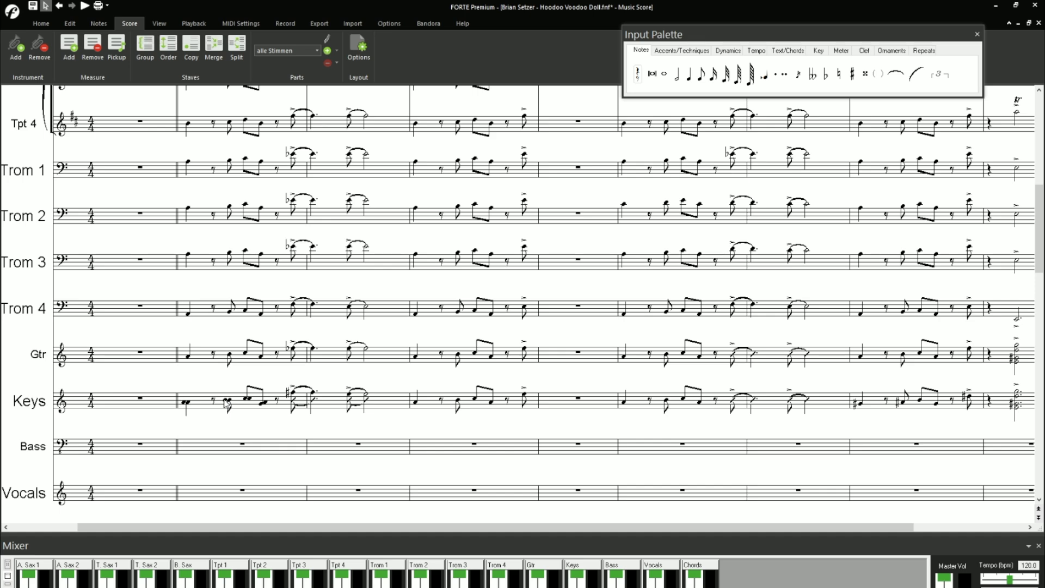
- Check the available clipboard paste commands and pick the short phrase measure in the Keys staff
left_click(70, 25)
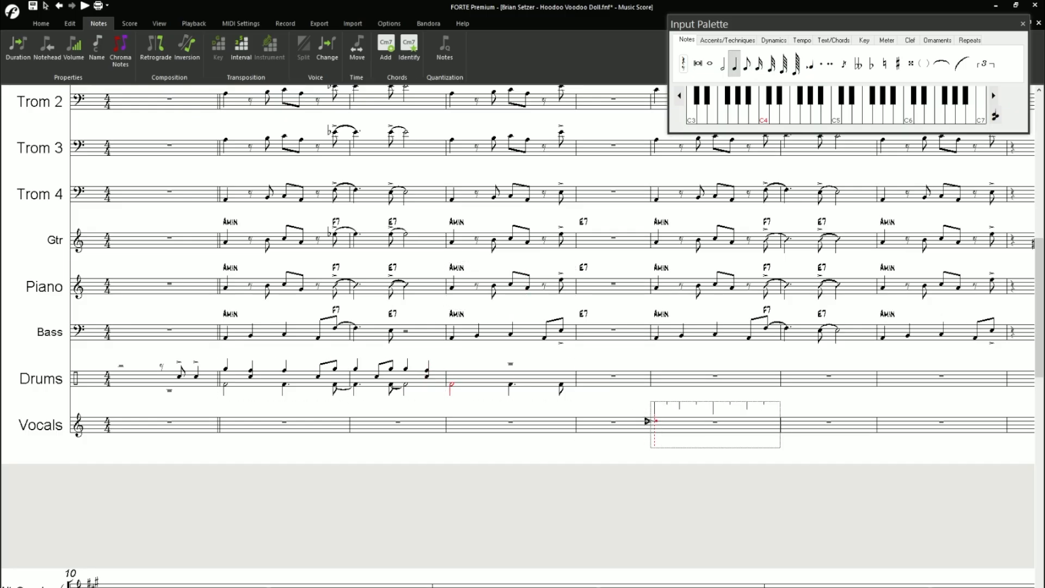
left_click(462, 397)
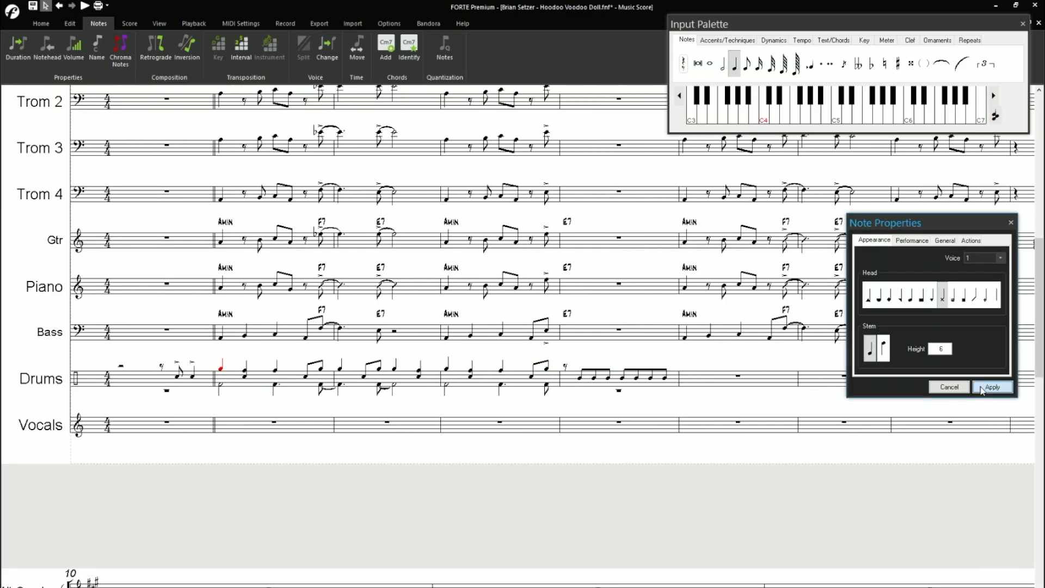
- Change the upper-voice notes in the first phrase measure of the Drums staff to x noteheads
left_click(245, 372)
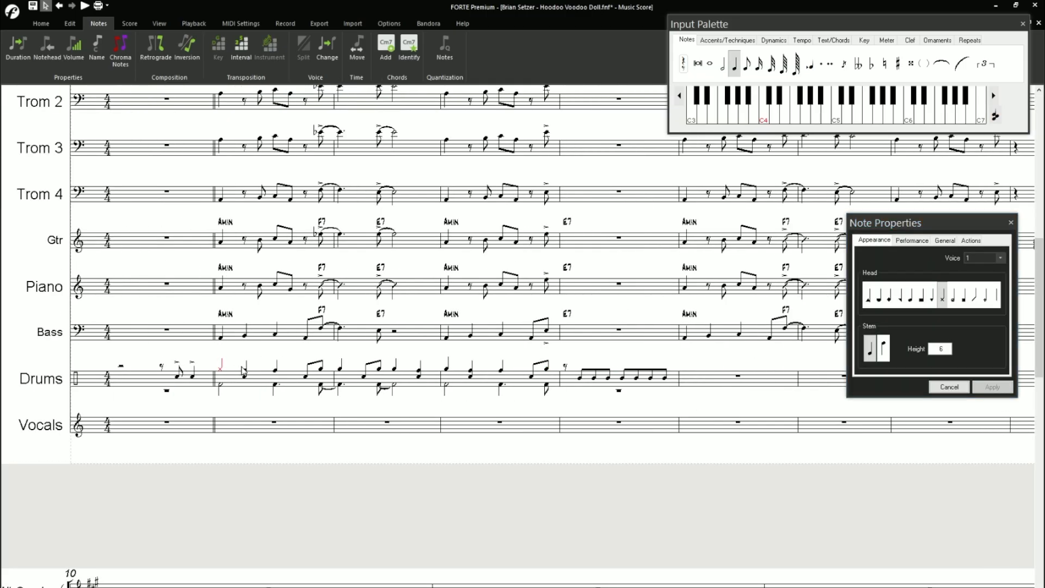
left_click(942, 295)
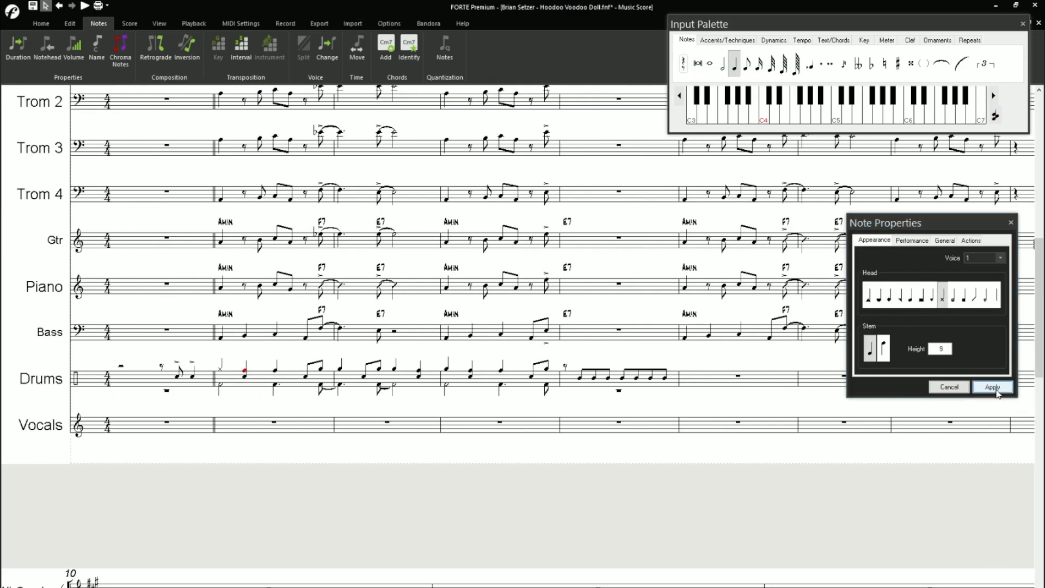
left_click(992, 387)
left_click(942, 296)
left_click(992, 387)
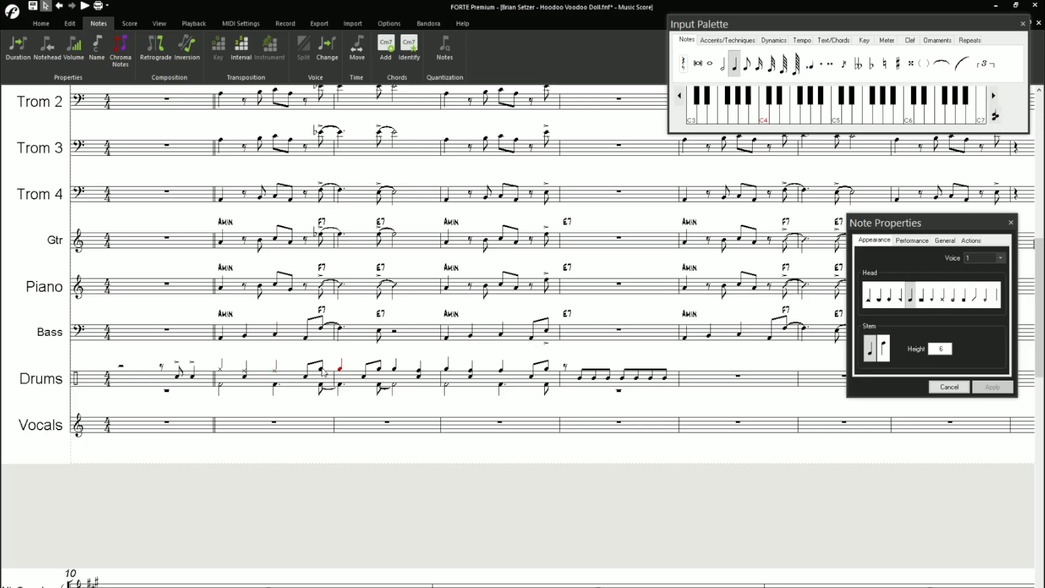
left_click(941, 296)
left_click(992, 386)
- Change the upper-voice notes in the second phrase measure of the Drums staff to x noteheads
left_click(342, 368)
left_click(942, 296)
left_click(991, 387)
left_click(380, 372)
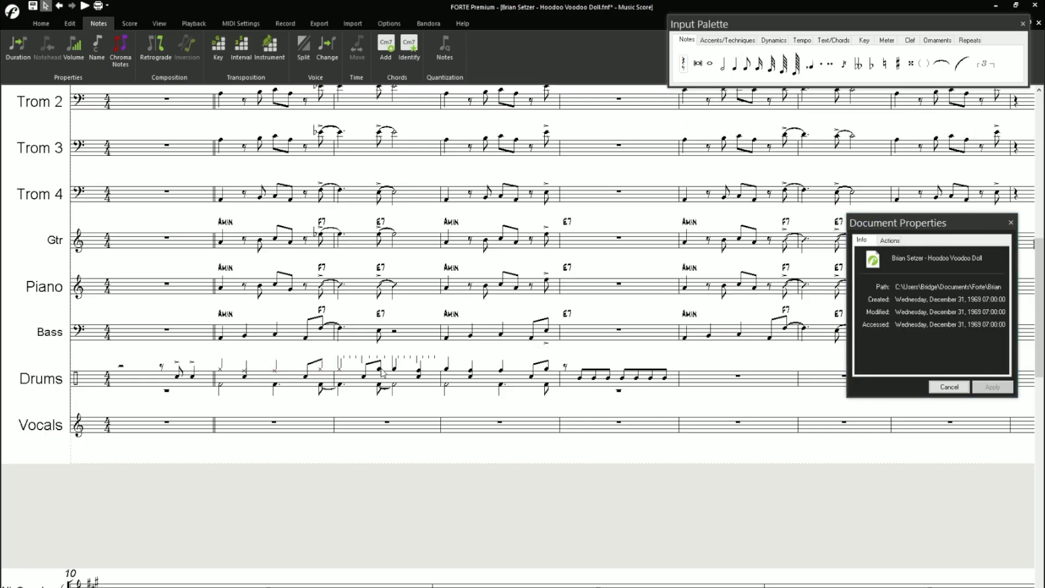
left_click(396, 372)
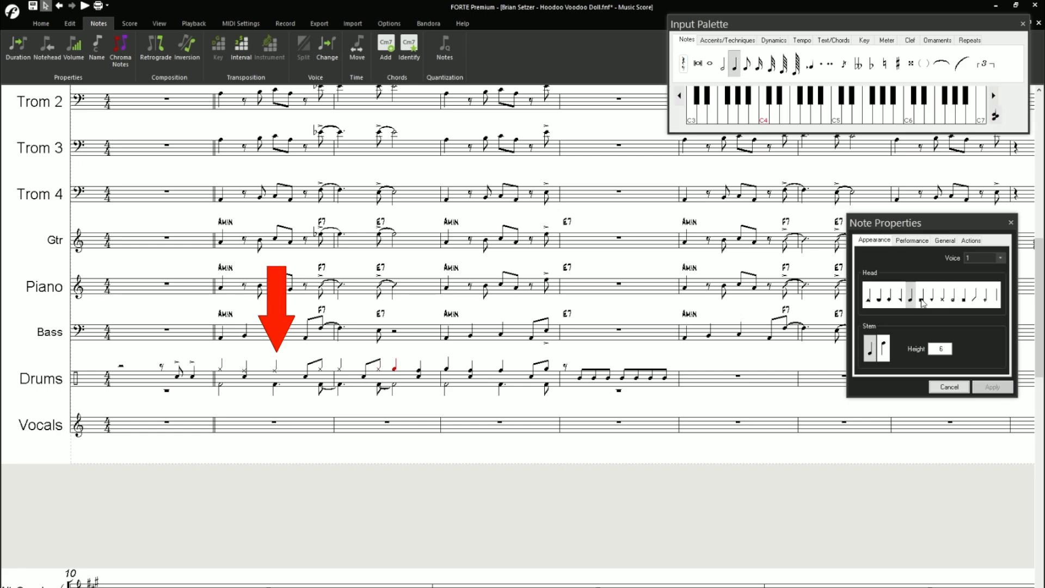
left_click(942, 296)
left_click(992, 387)
left_click(420, 374)
left_click(942, 295)
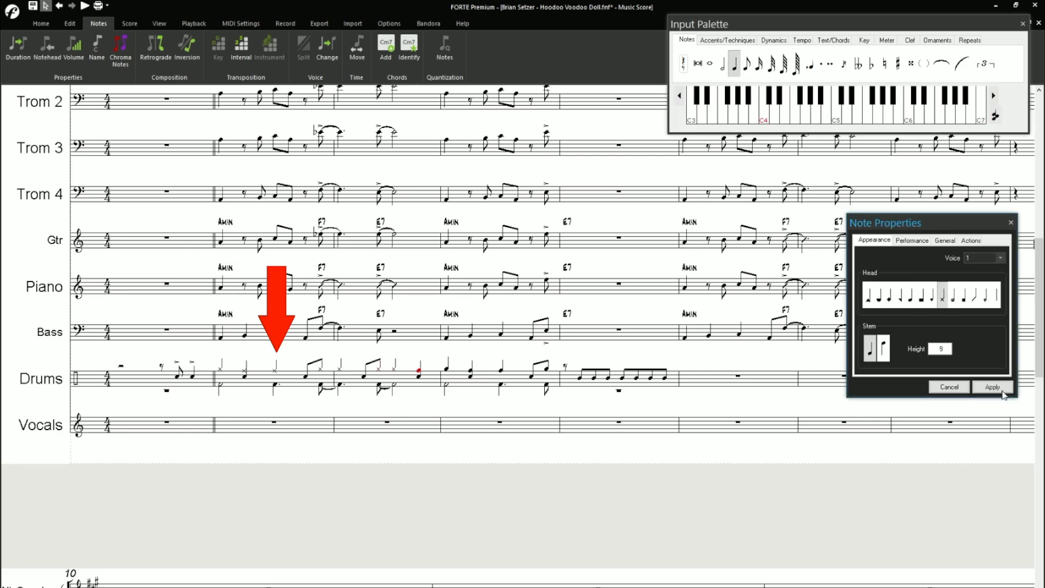
left_click(992, 386)
- Give the first upper-voice note of the third Drums phrase measure an x notehead
left_click(447, 369)
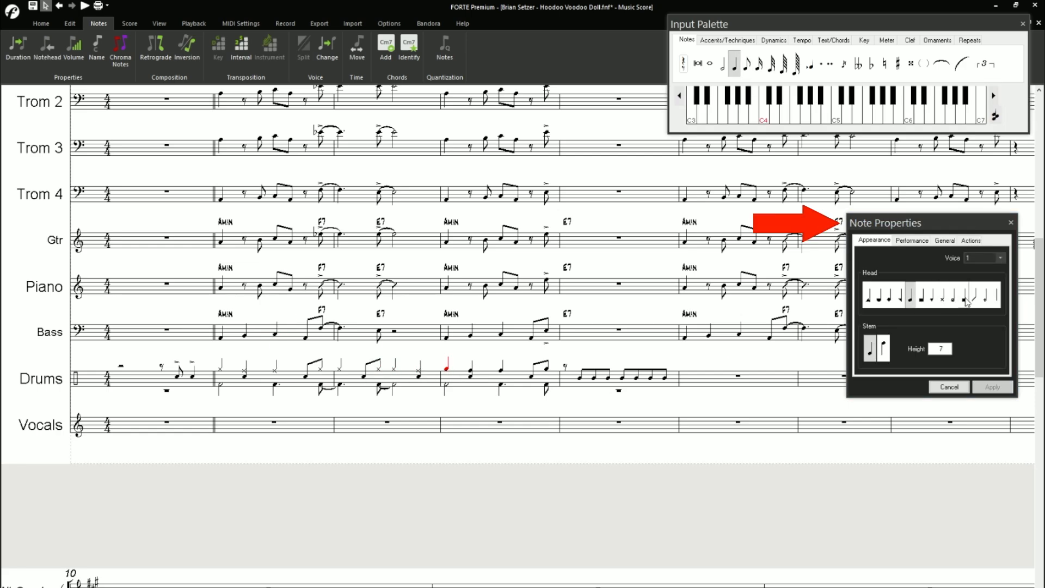
left_click(942, 296)
left_click(992, 386)
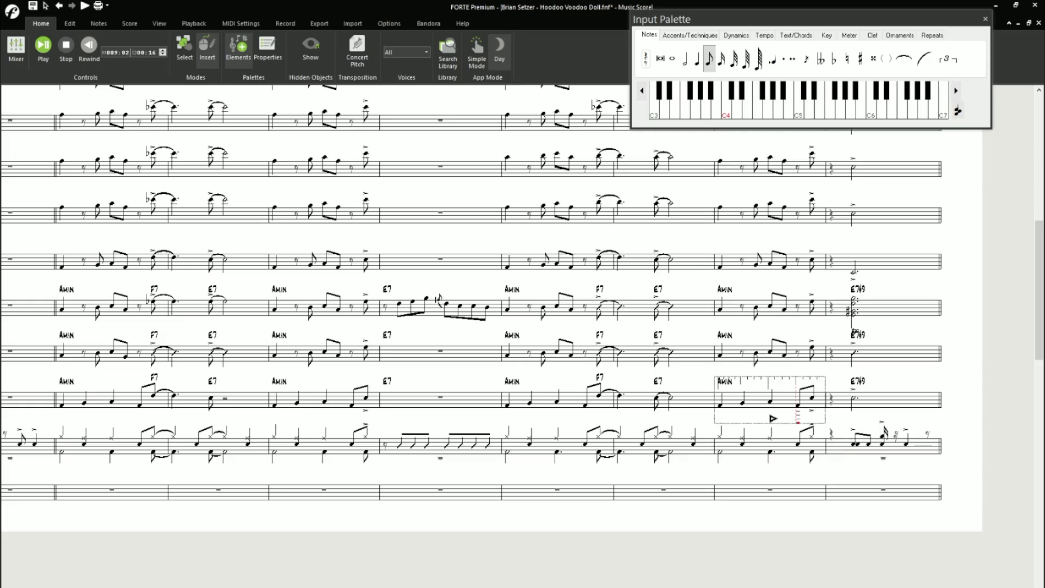
- Try to stack a quarter note with the accented beat-two note in the last Drums measure
left_click(844, 444)
left_click(696, 60)
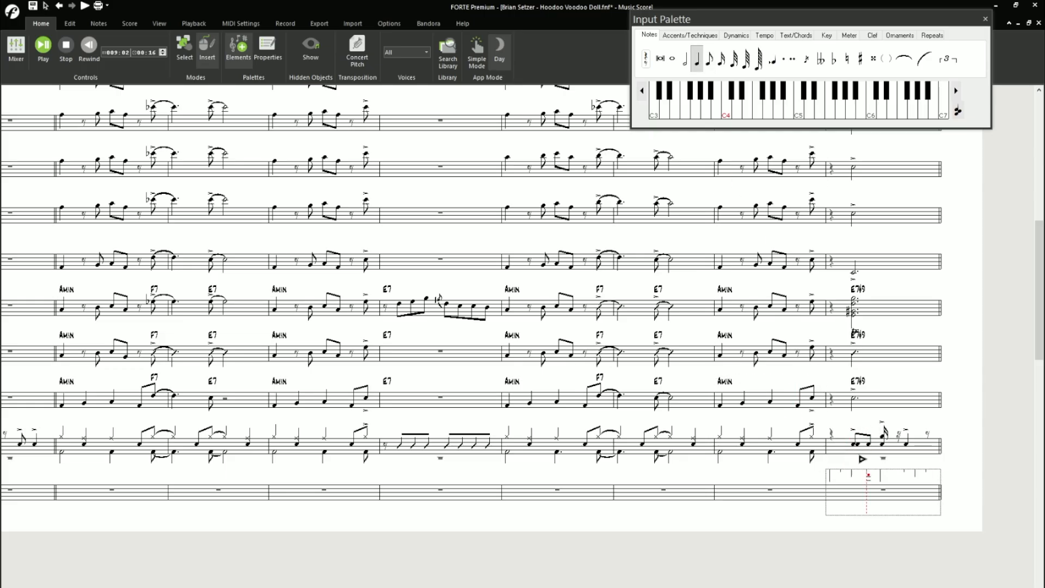
left_click(844, 442)
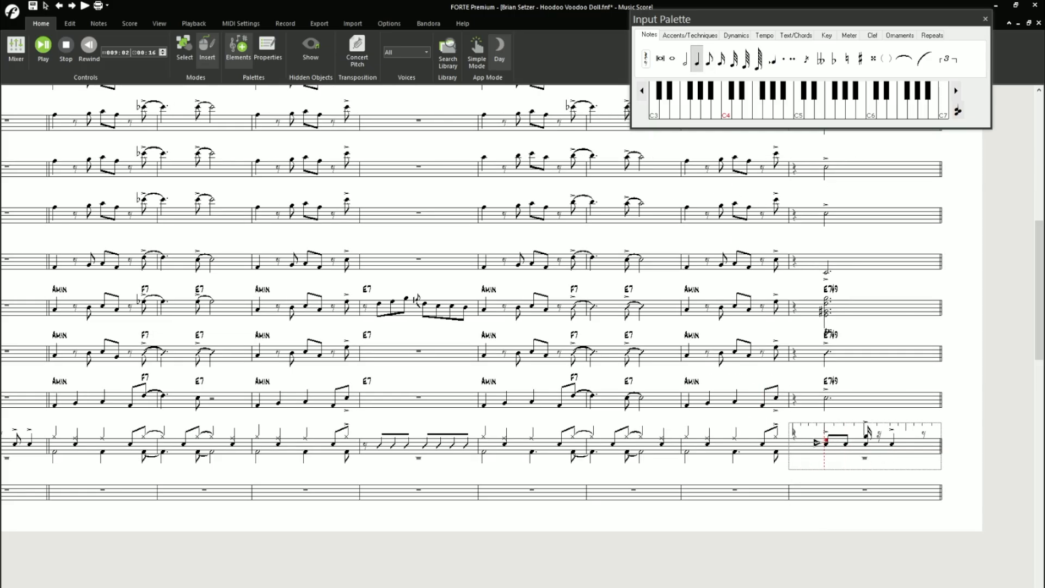
left_click(826, 441)
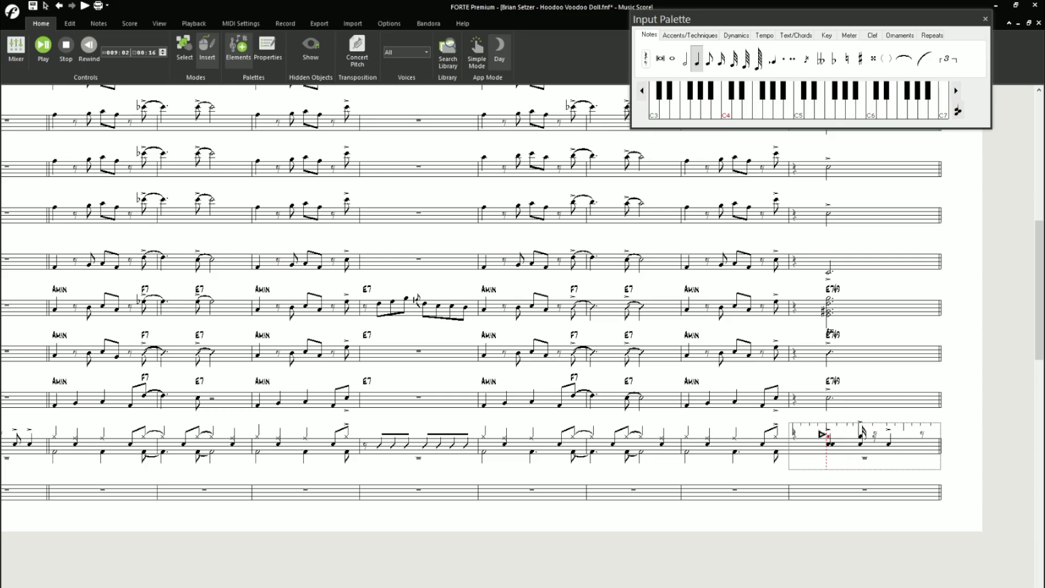
key("Escape")
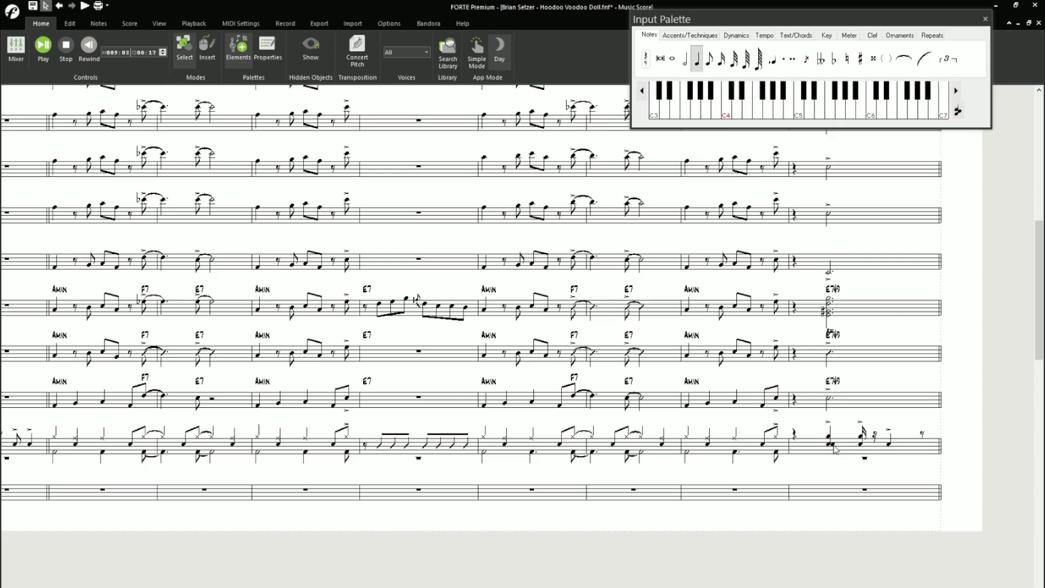
- Try to add an eighth note beneath the short flagged note in the last Drums measure
left_click(709, 58)
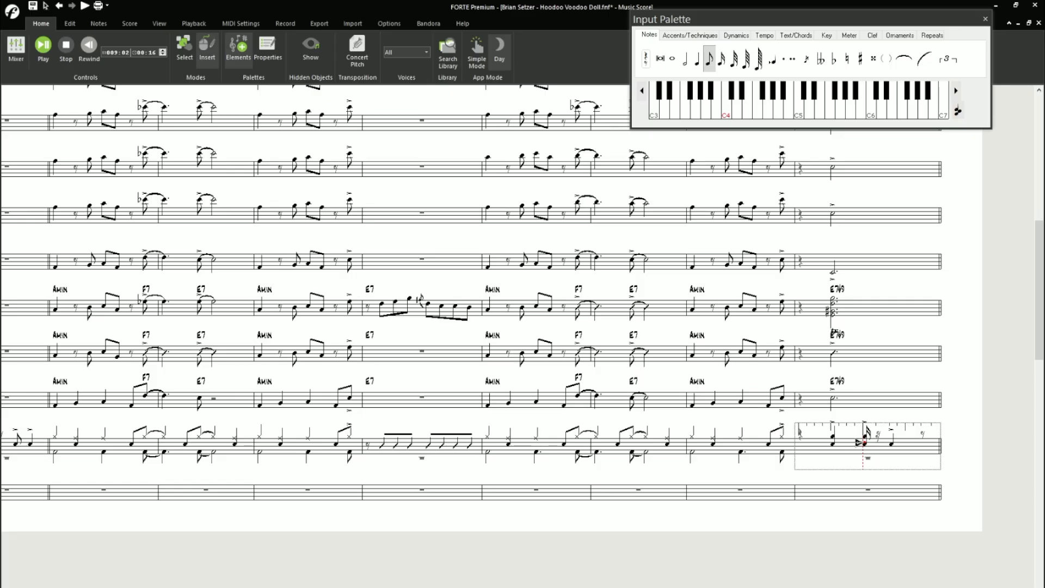
left_click(863, 442)
left_click(864, 443)
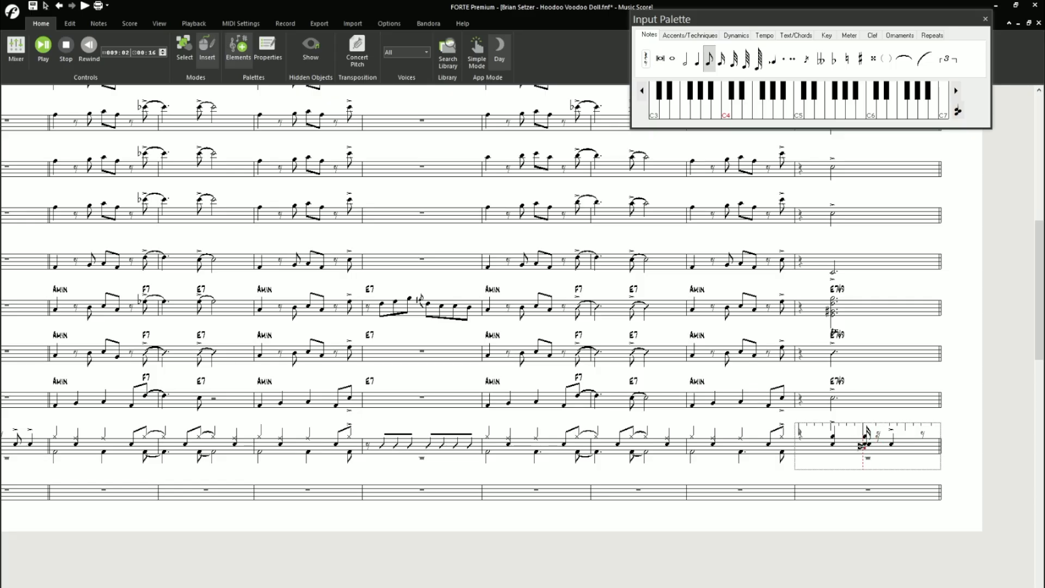
key("Escape")
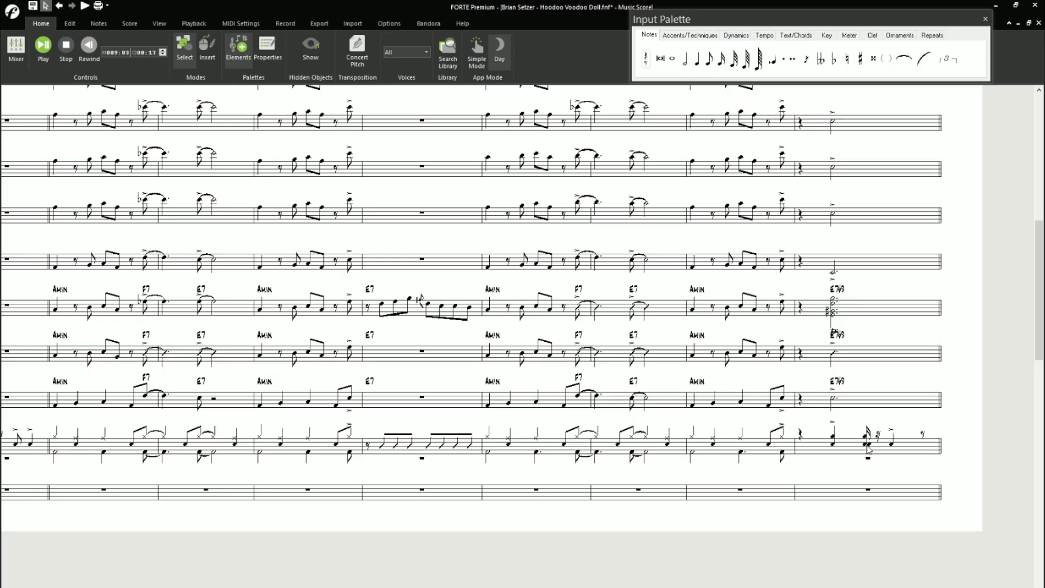
- Delete the contents of the last Drums measure and decline hiding its rests
left_click(879, 446)
left_click(890, 419)
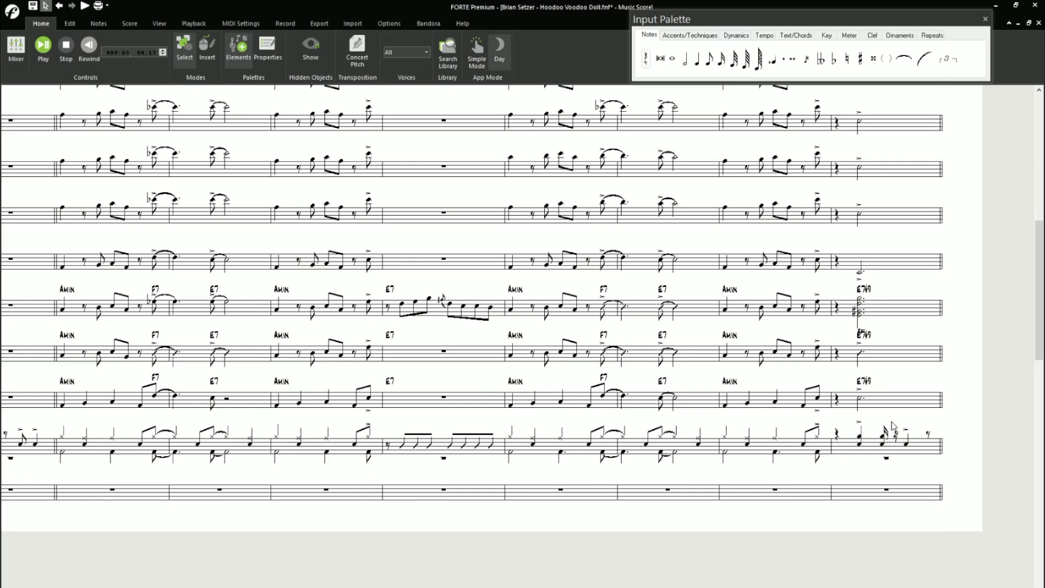
left_click(882, 446)
key("Delete")
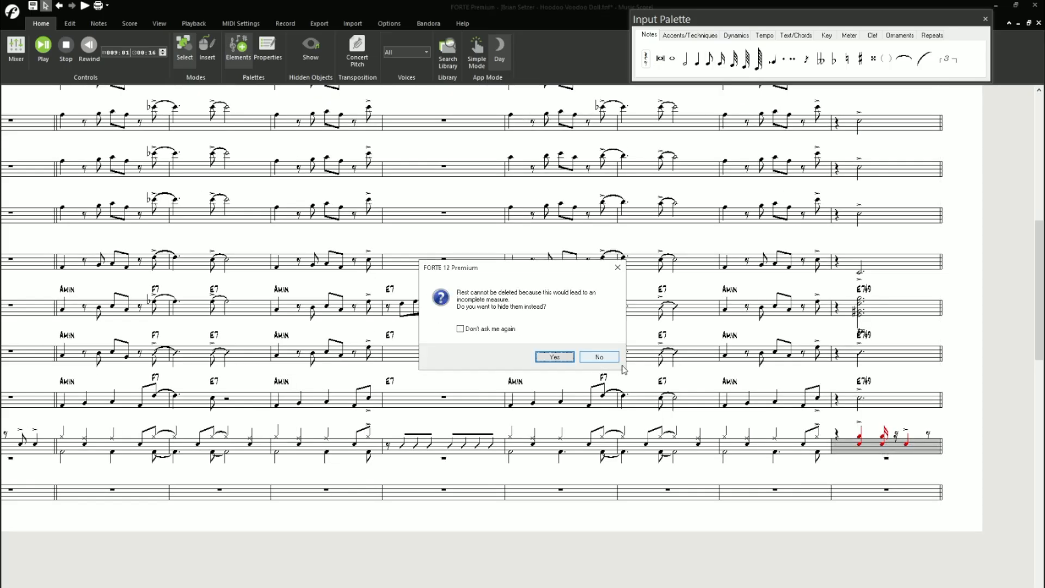
left_click(607, 360)
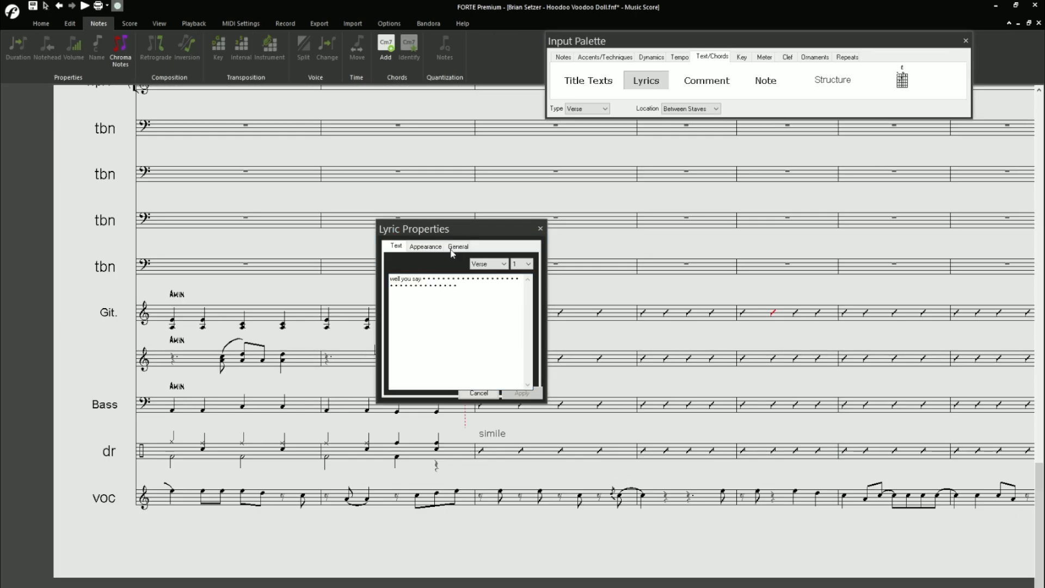
- Continue the verse 1 lyrics after "well you say" with "you love me ba by well this aint no"
left_click_drag(453, 229, 420, 137)
type("you")
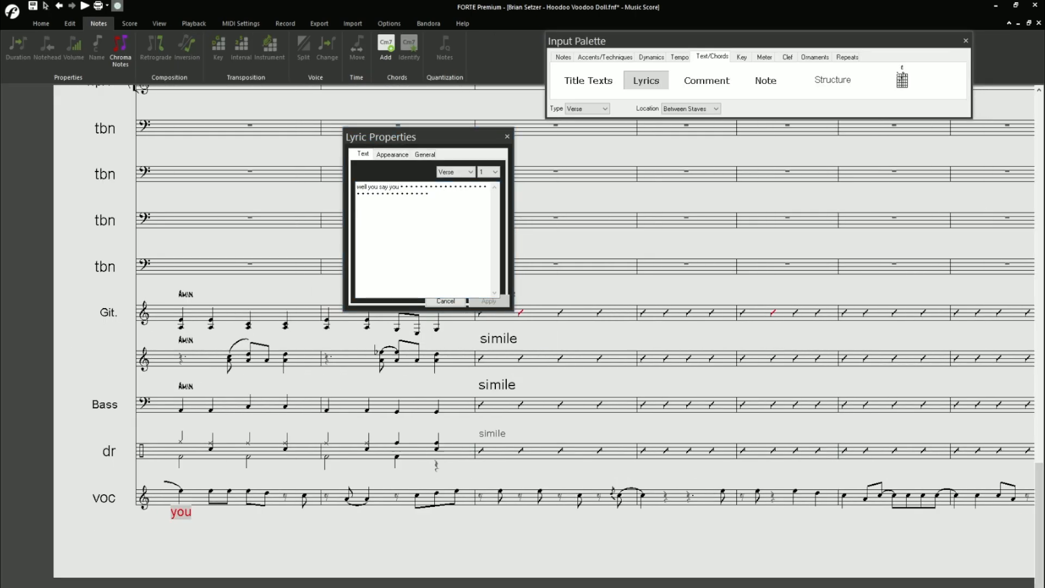
type(" love me ba")
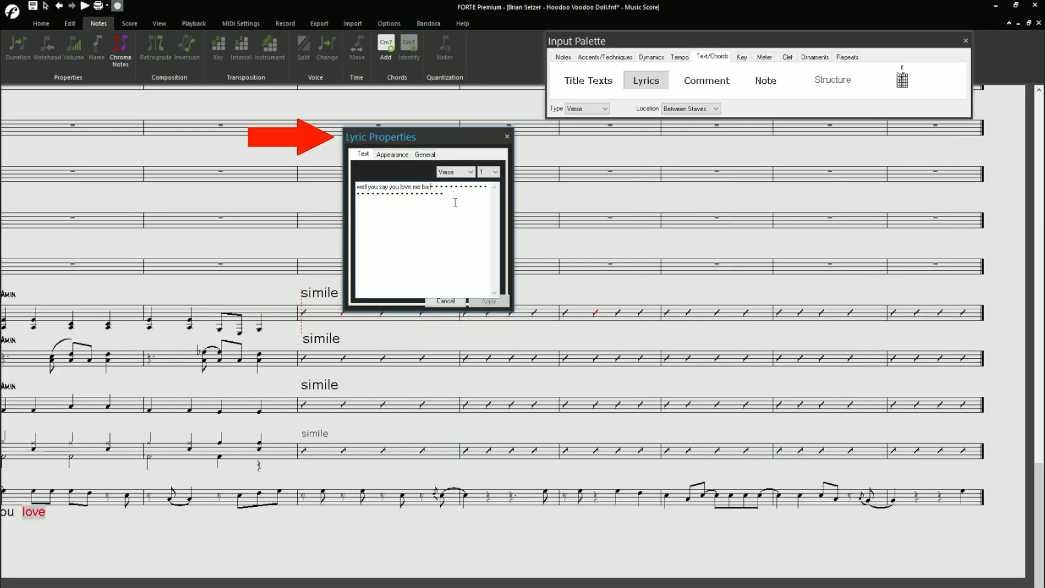
type(" by well this aint no ")
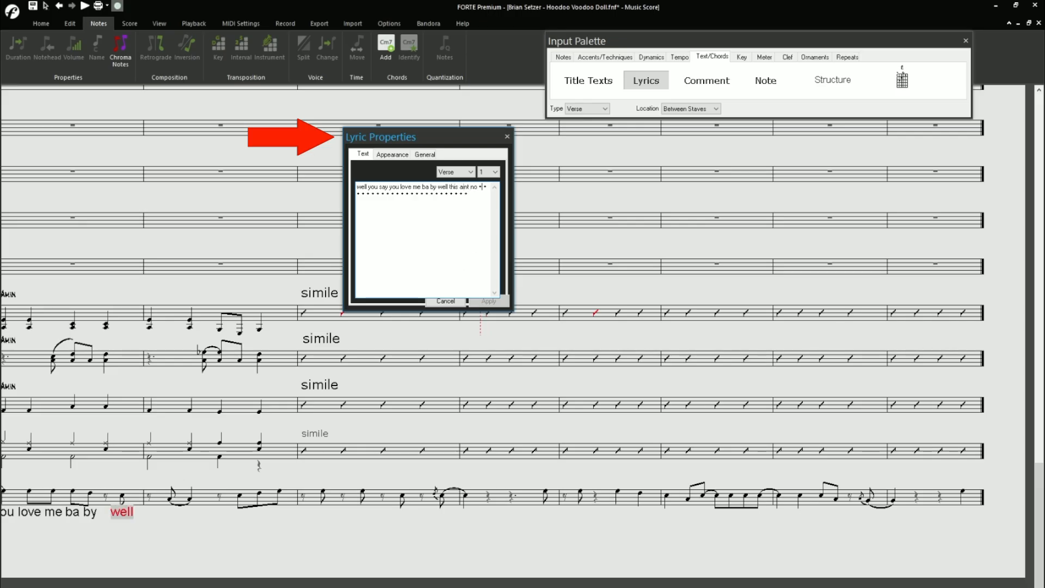
type("lost and found ive got just one deal")
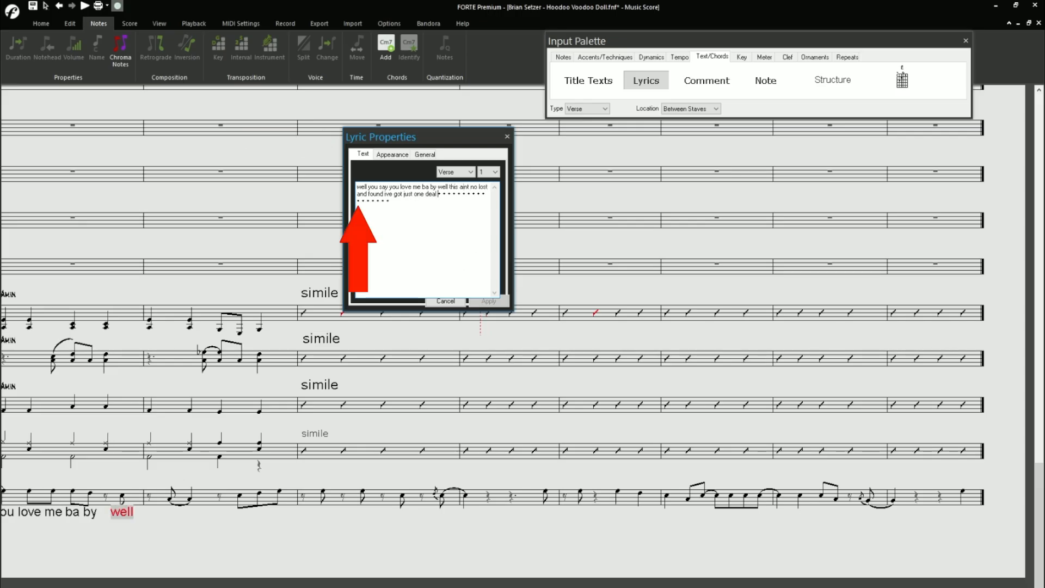
type(" to make and then ill be trou ble")
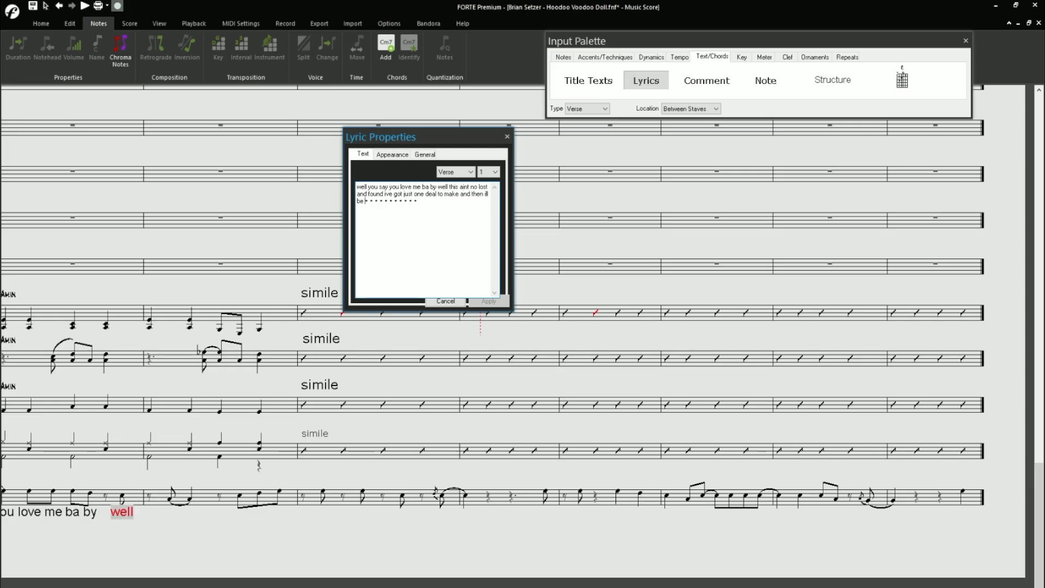
type(" bound")
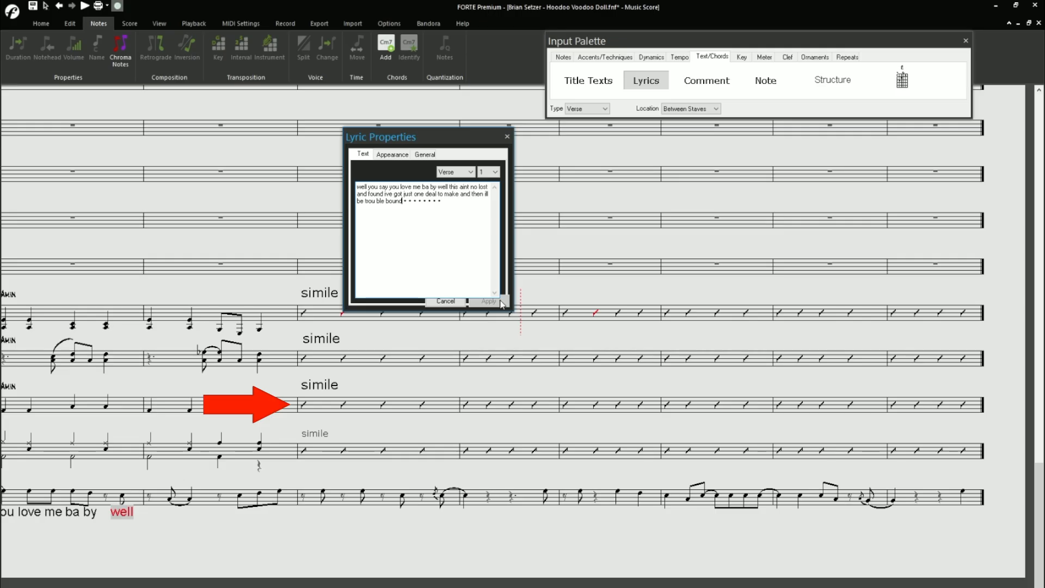
- Extend the verse lyrics with "lost and found ive got just one deal to make and then ill be trou ble bound"
left_click(500, 302)
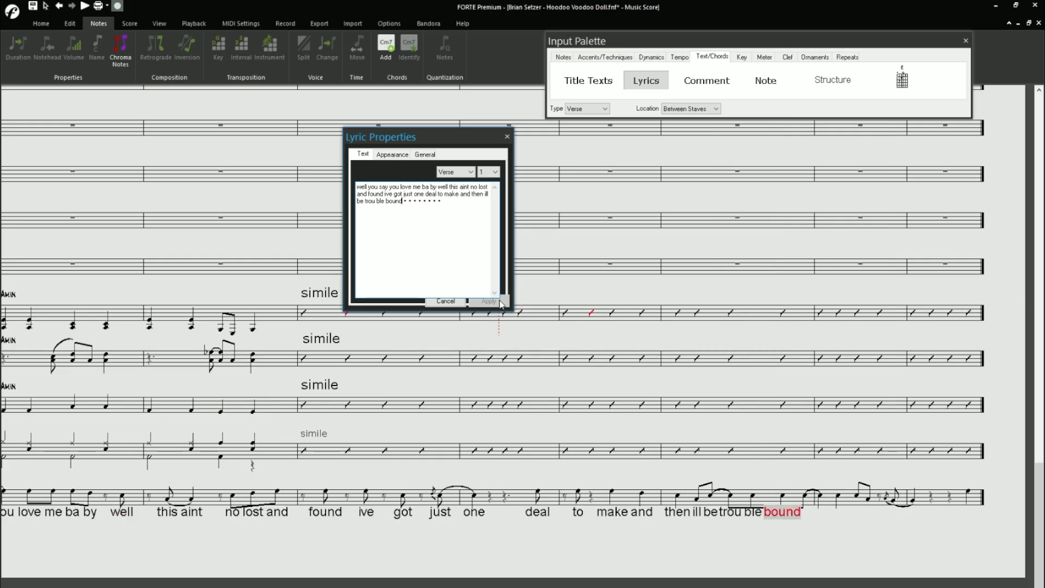
- Insert a copied placeholder dot between "say" and the following "you" in the verse lyrics and apply it
scroll(517, 435, "left", 3)
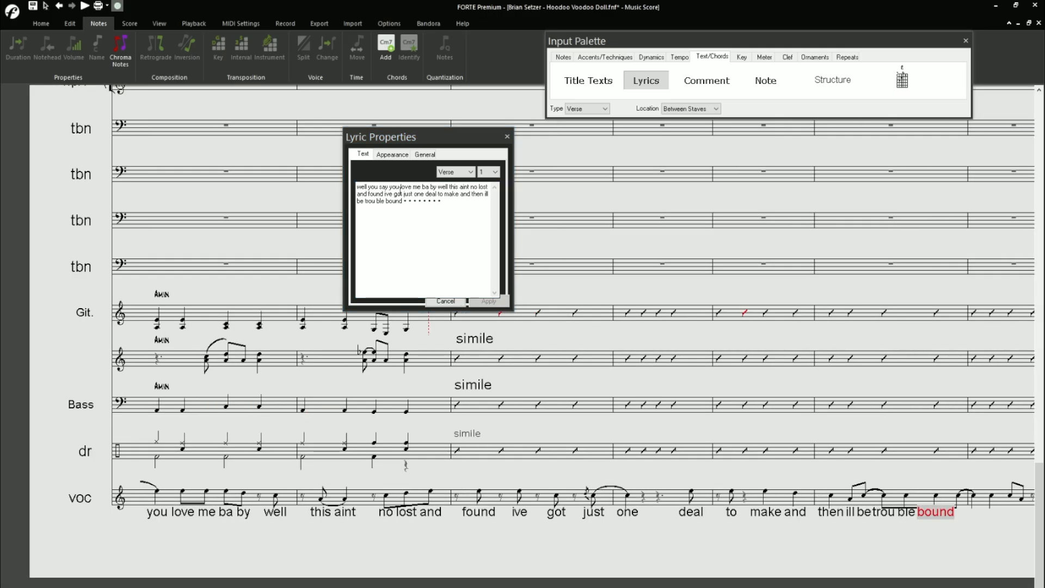
left_click_drag(403, 200, 408, 201)
key("ctrl+c")
left_click(389, 187)
key("ctrl+v")
left_click(489, 302)
scroll(517, 435, "left", 3)
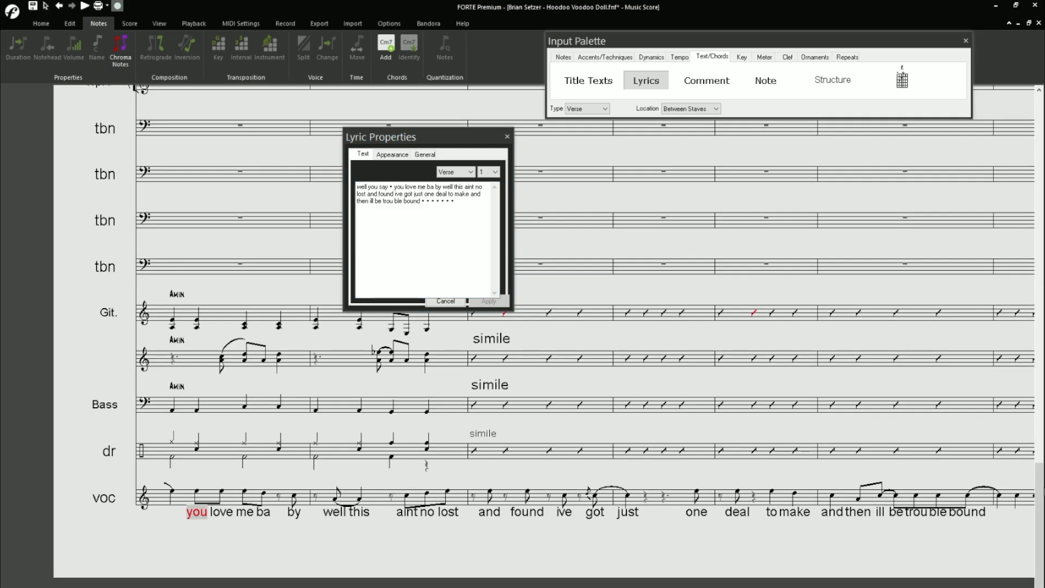